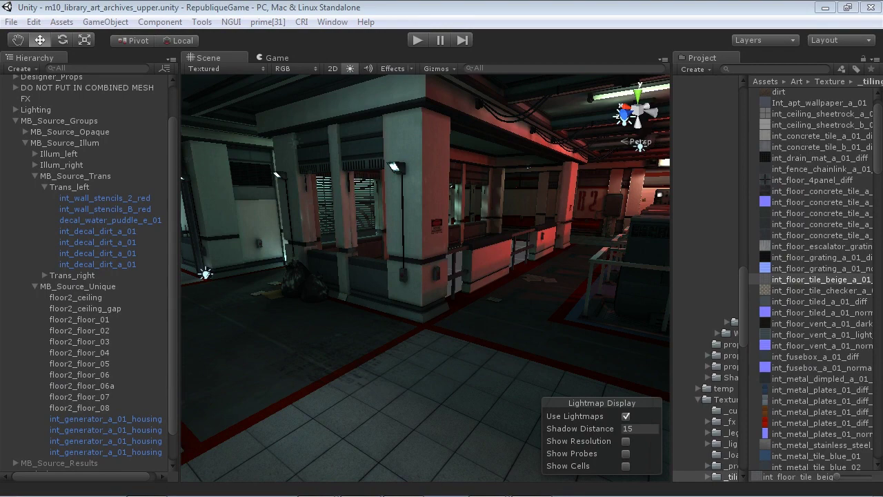
- Switch to the Mobile game Asset Creation document in Word and read the numbered model requirements
key(alt+Tab)
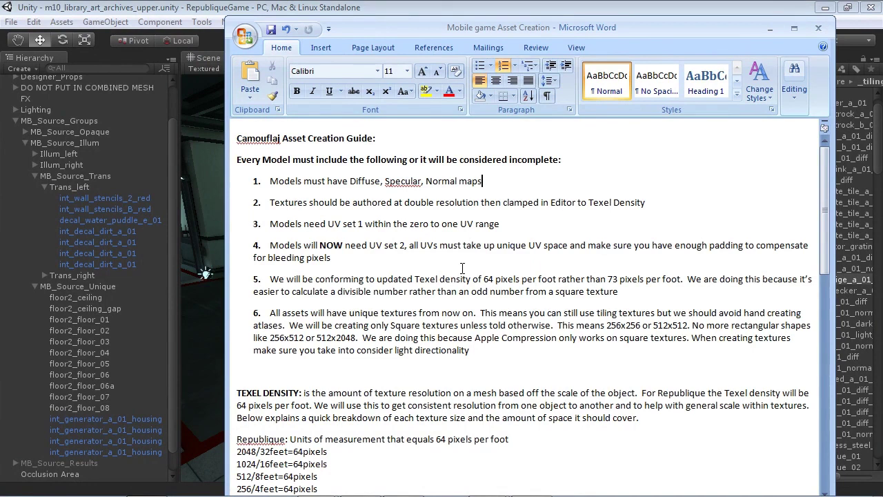
scroll(462, 267, down, 4)
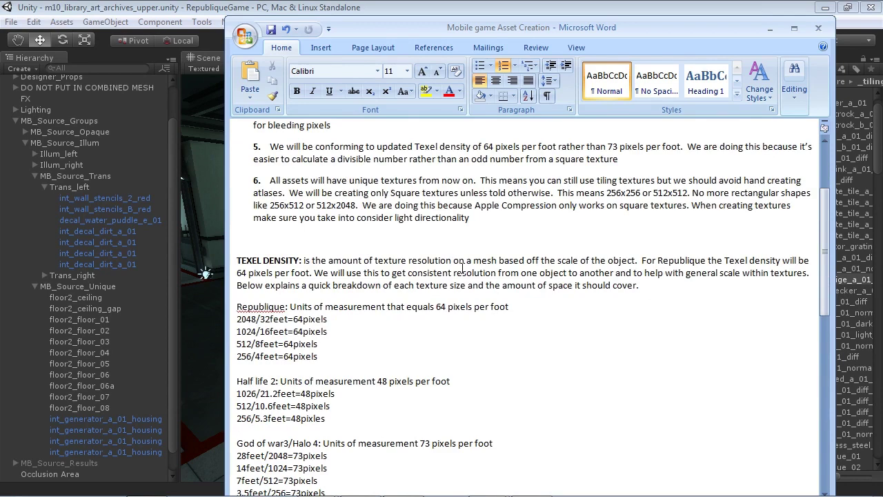
scroll(463, 268, up, 4)
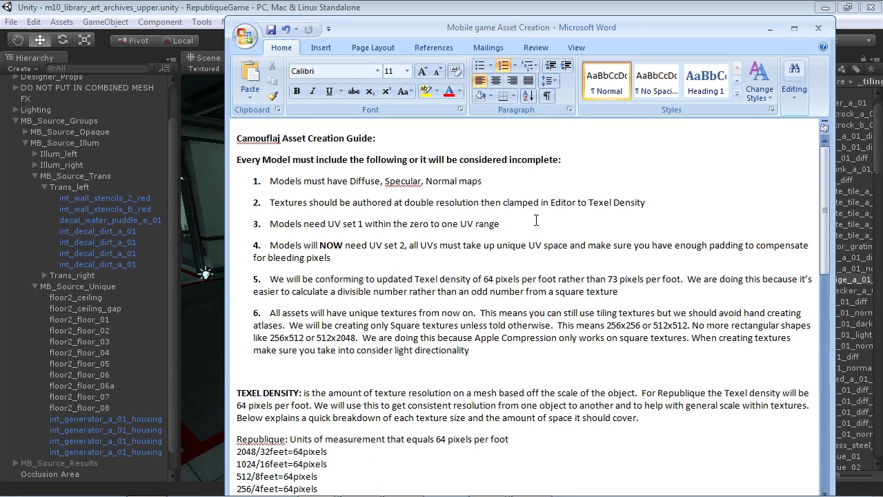
scroll(536, 220, down, 1)
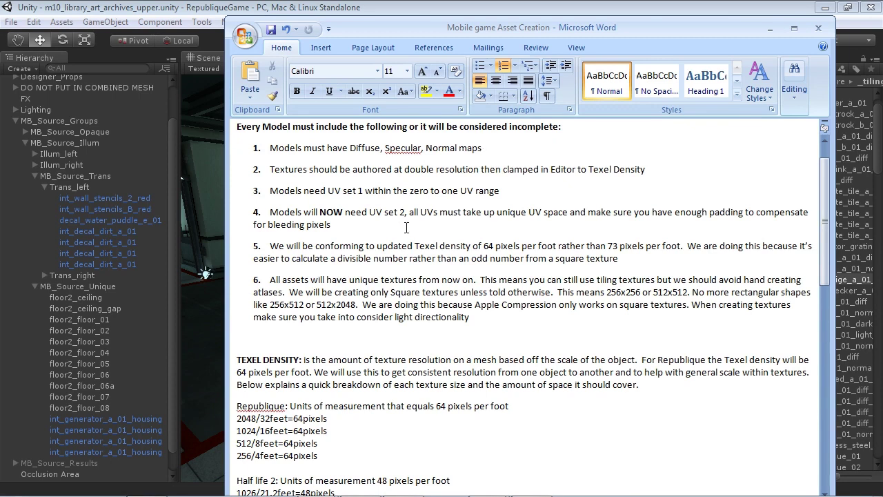
scroll(440, 335, down, 1)
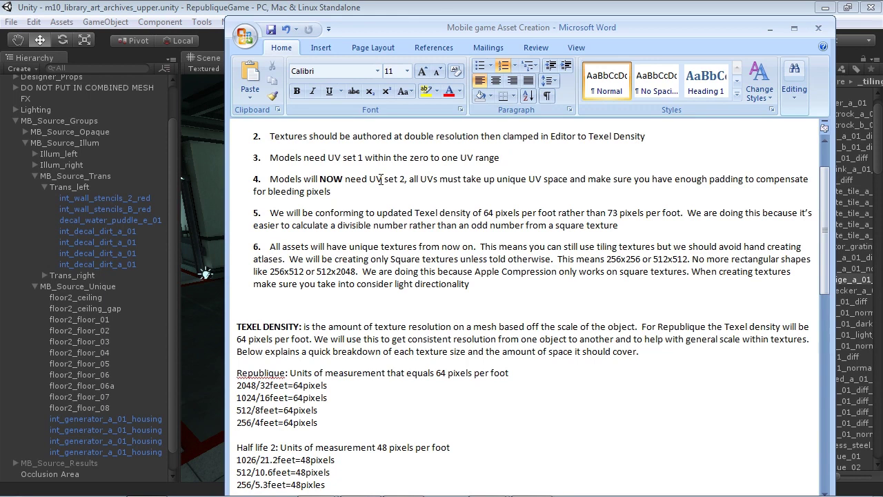
scroll(413, 278, down, 1)
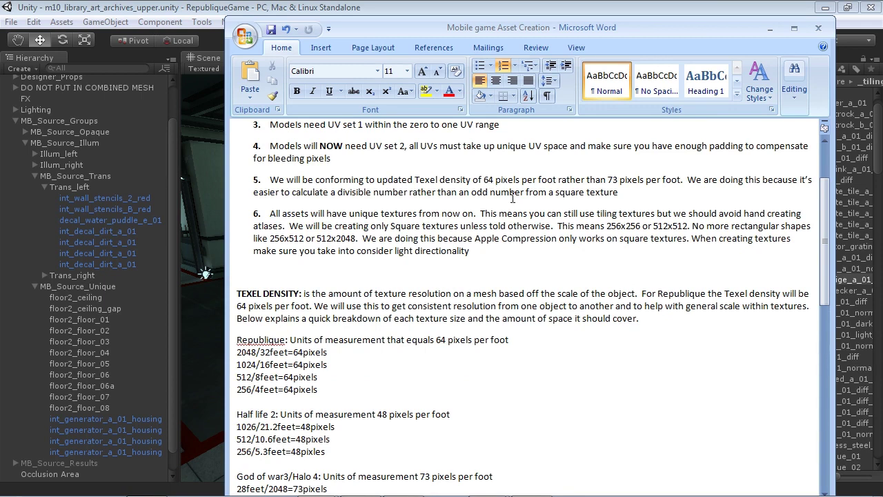
- Read the Texel Density section, comparing the units of measurement for Republique, Half life 2 and God of war3/Halo 4
scroll(467, 312, down, 4)
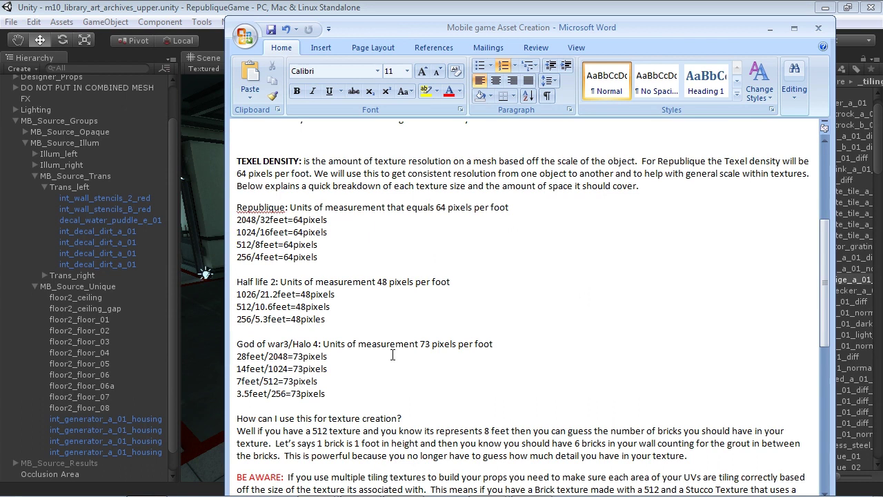
scroll(393, 358, up, 2)
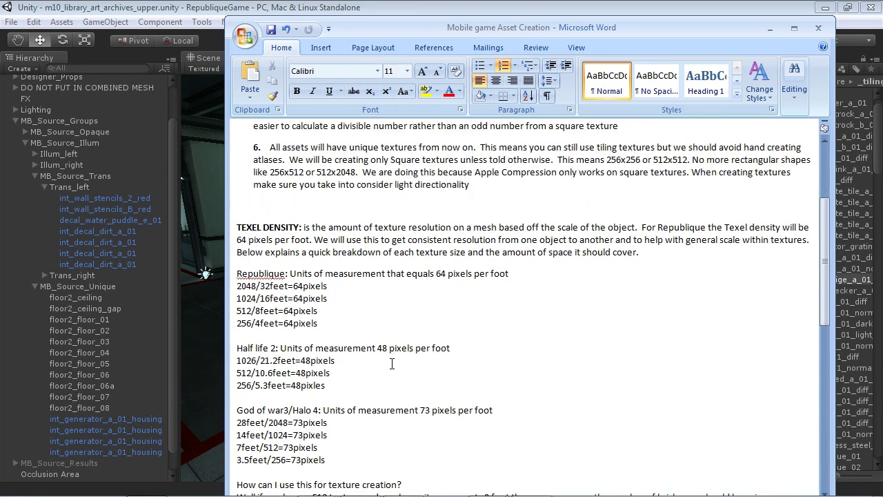
scroll(393, 364, up, 1)
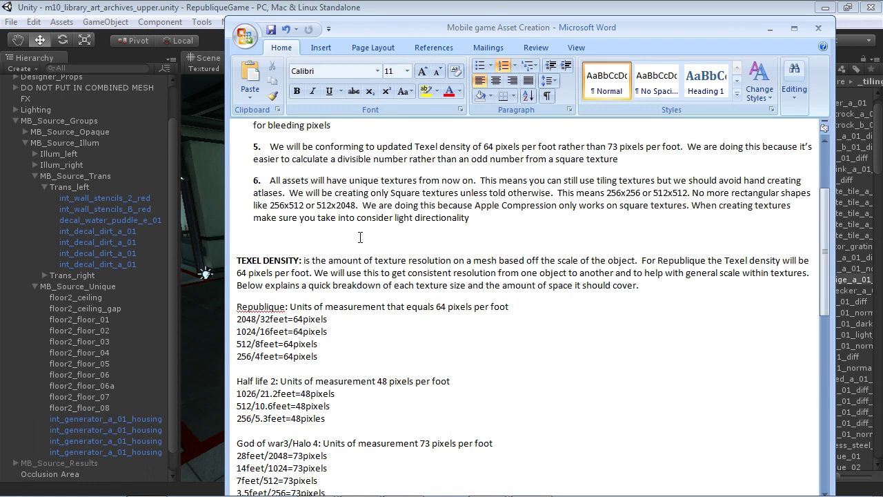
scroll(390, 287, down, 1)
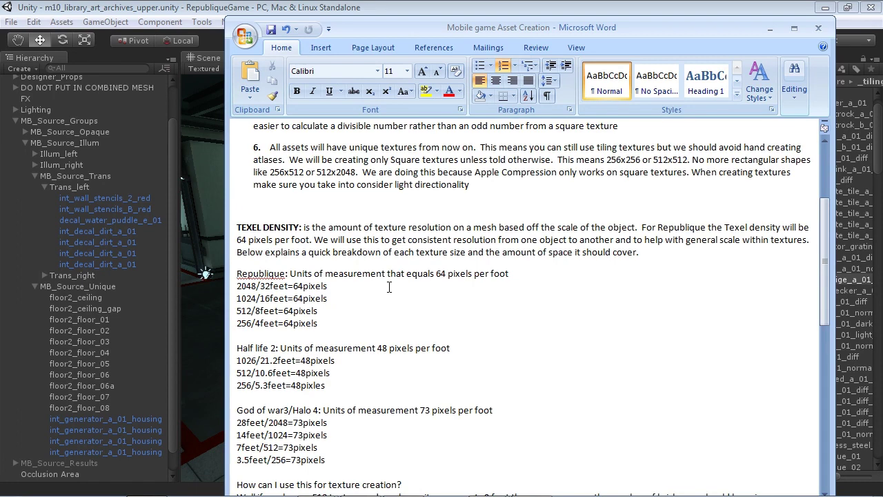
scroll(389, 287, down, 6)
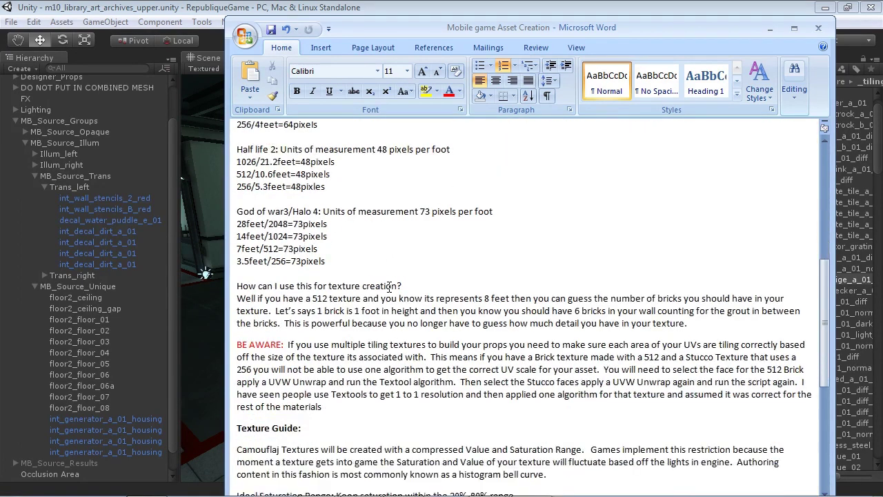
- Read the Texture Guide's saturation and brightness ranges and the Prefabs rules, and return to the Unity scene
scroll(389, 287, down, 7)
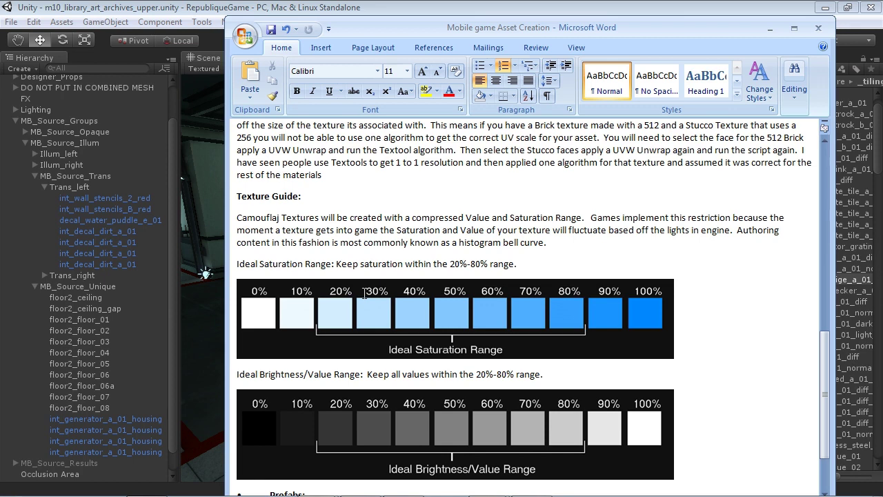
scroll(364, 293, down, 2)
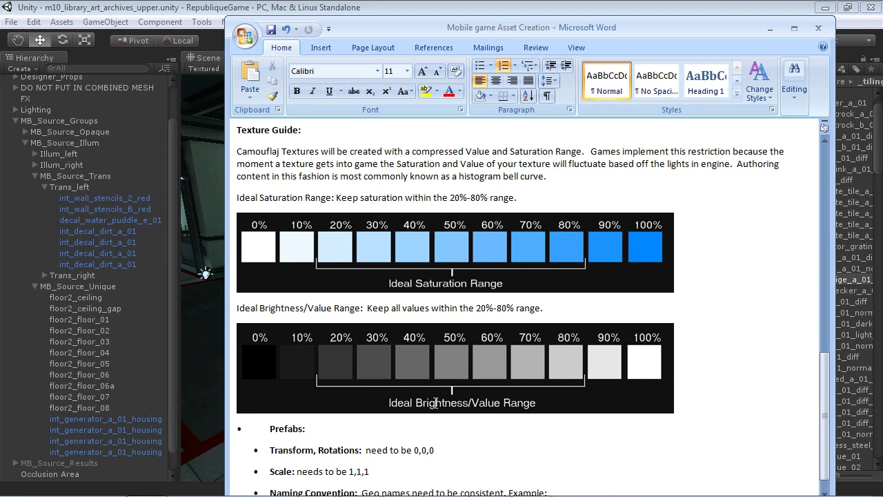
scroll(445, 381, down, 1)
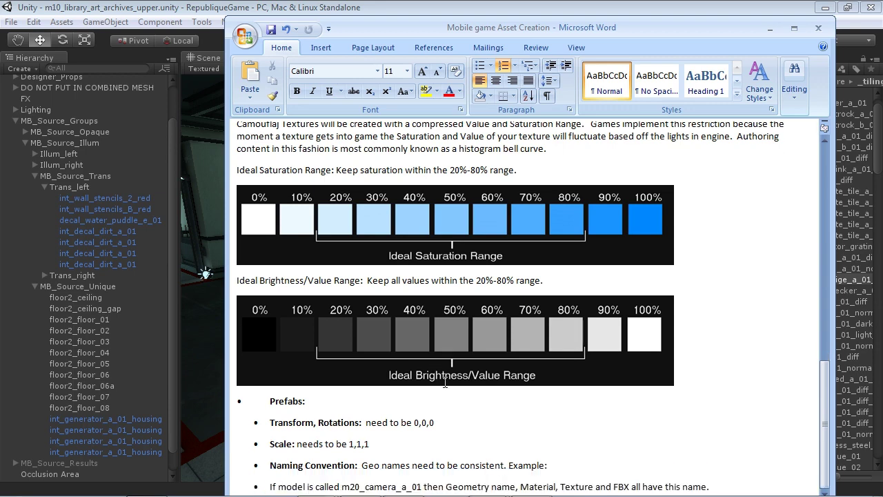
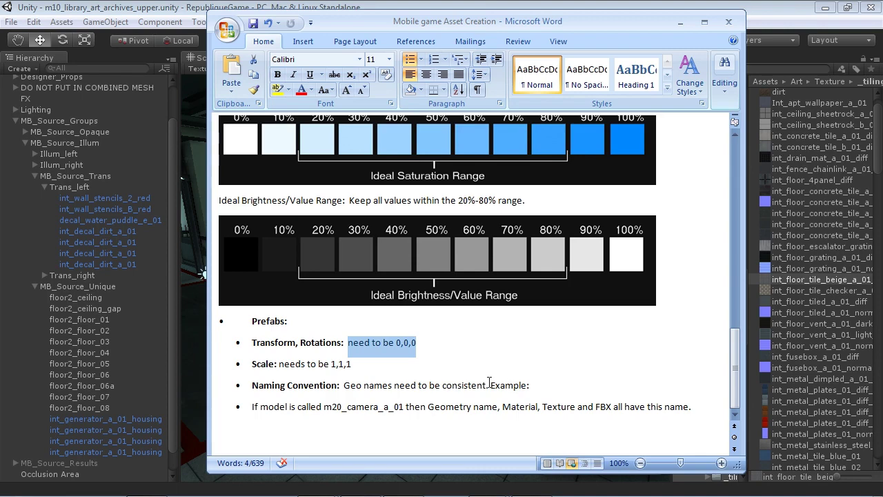
scroll(496, 383, up, 10)
scroll(495, 383, up, 5)
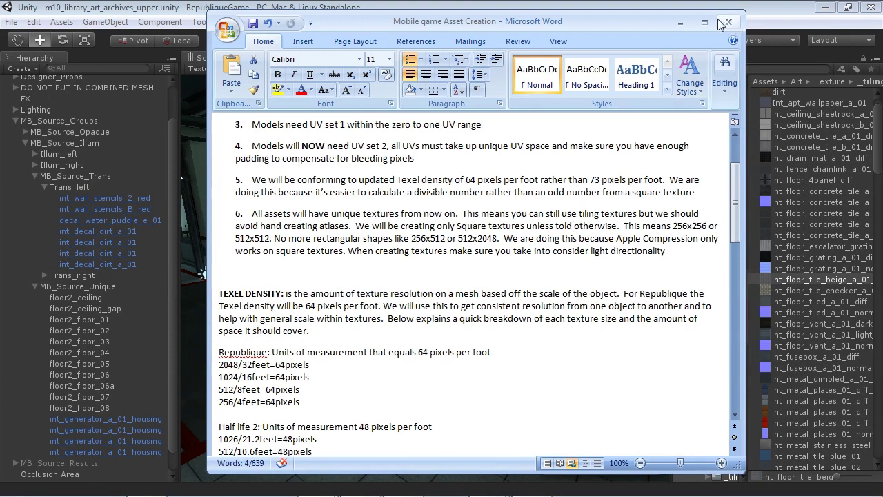
click(681, 24)
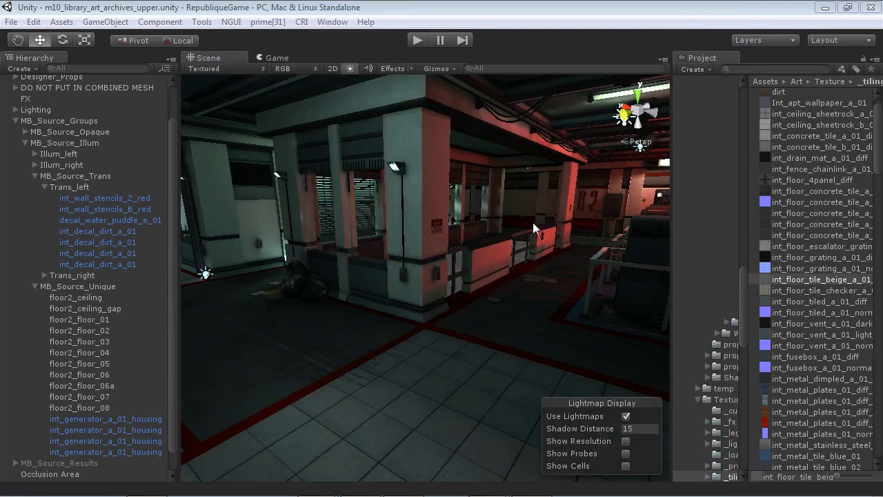
- Move up to the B2 stencil wall, turn off Use Lightmaps and examine the unlit wall textures and decals
right_drag(475, 216, 405, 241)
key(w)
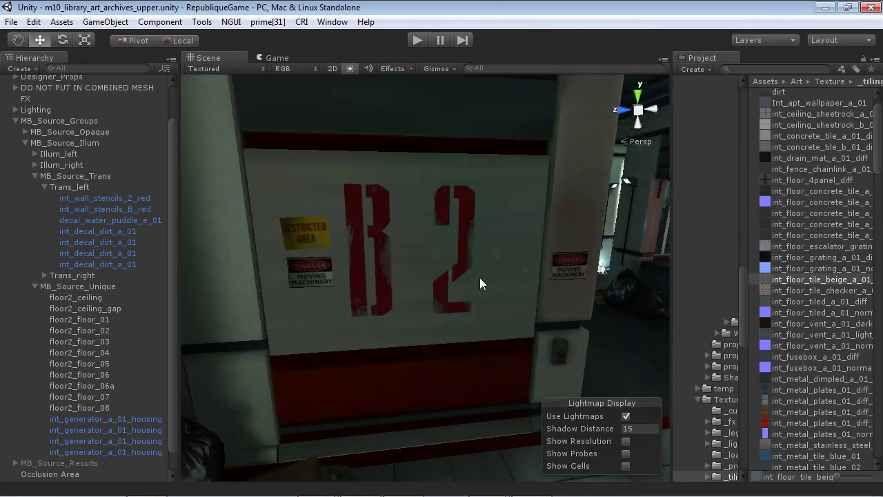
right_drag(519, 316, 496, 278)
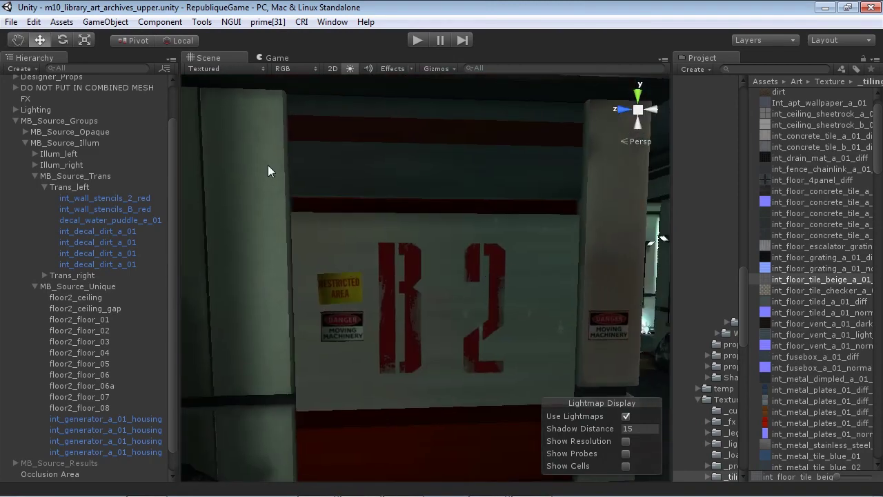
click(626, 416)
right_drag(442, 287, 468, 262)
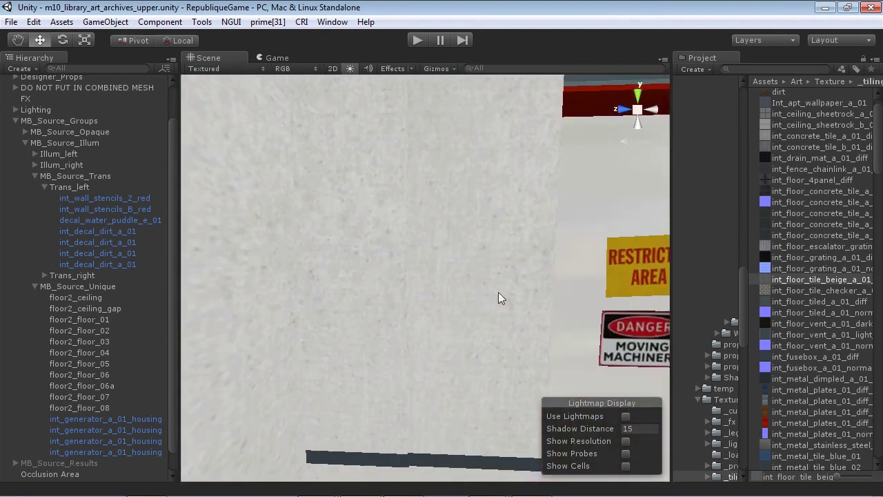
key(s)
right_drag(491, 235, 513, 253)
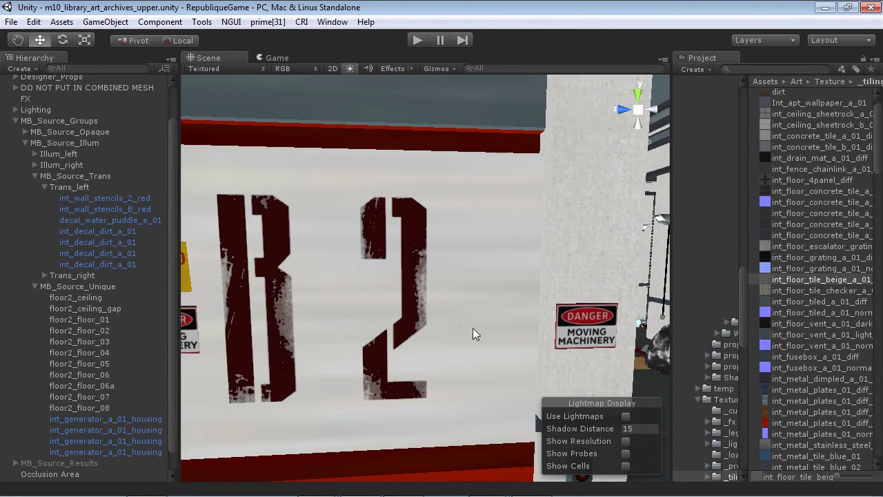
key(s)
right_drag(473, 333, 513, 394)
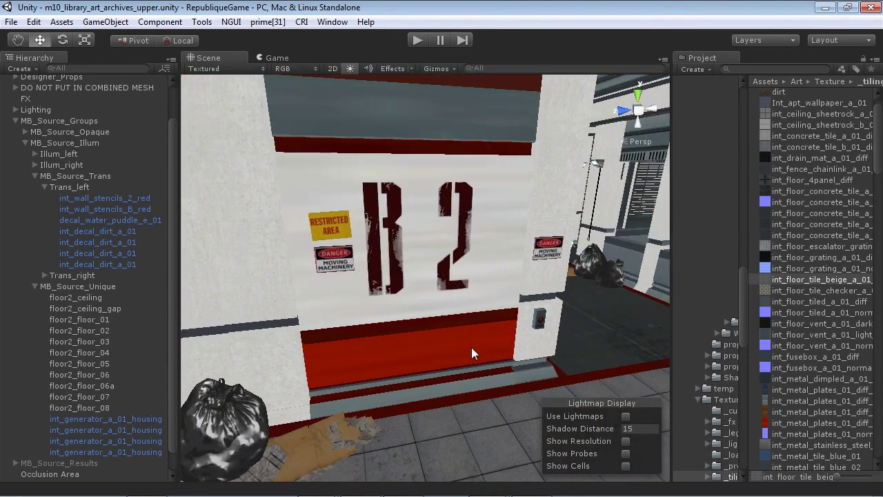
- Toggle Use Lightmaps to compare the B2 wall lit and unlit, leaving the lightmaps on
click(626, 416)
click(626, 416)
click(626, 417)
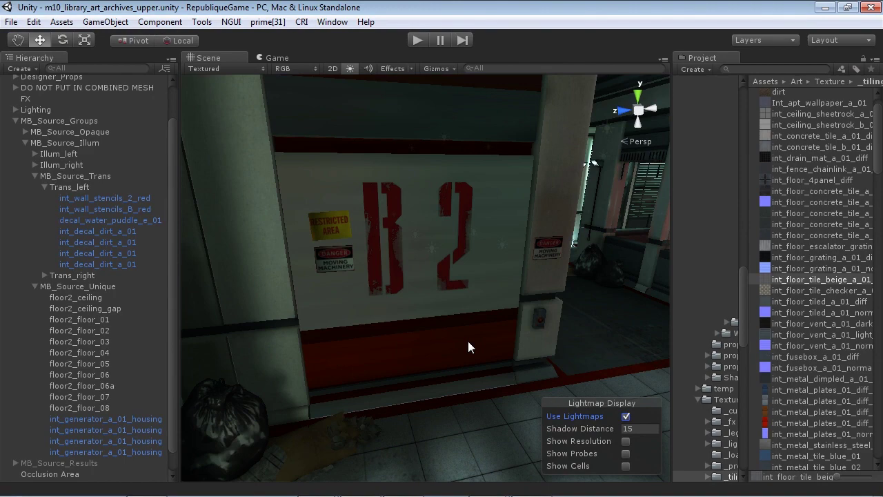
- Examine the baked lighting along the dark floor and in the corner with the wall-mounted control panel and desk
right_drag(461, 339, 430, 391)
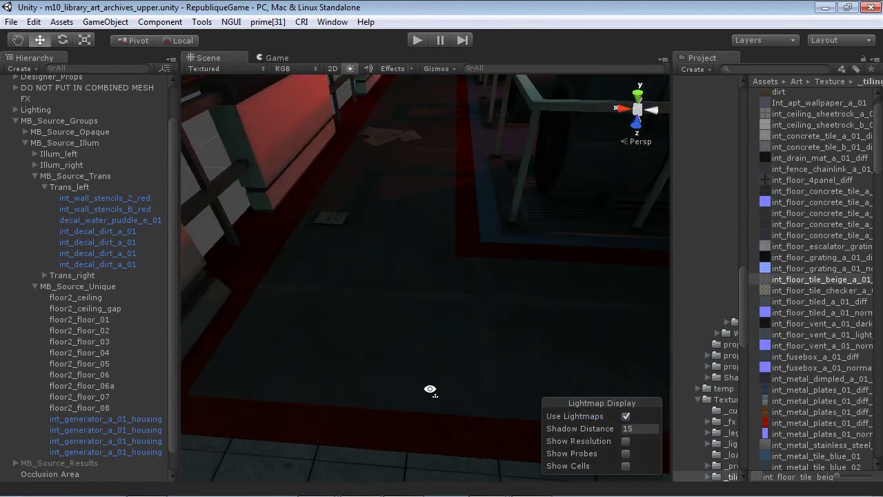
right_drag(425, 331, 428, 352)
right_drag(414, 302, 496, 228)
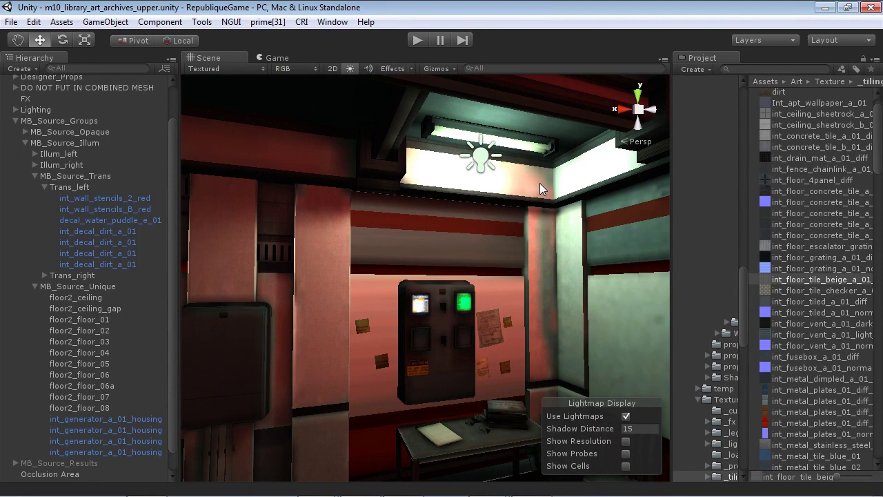
right_drag(540, 183, 394, 302)
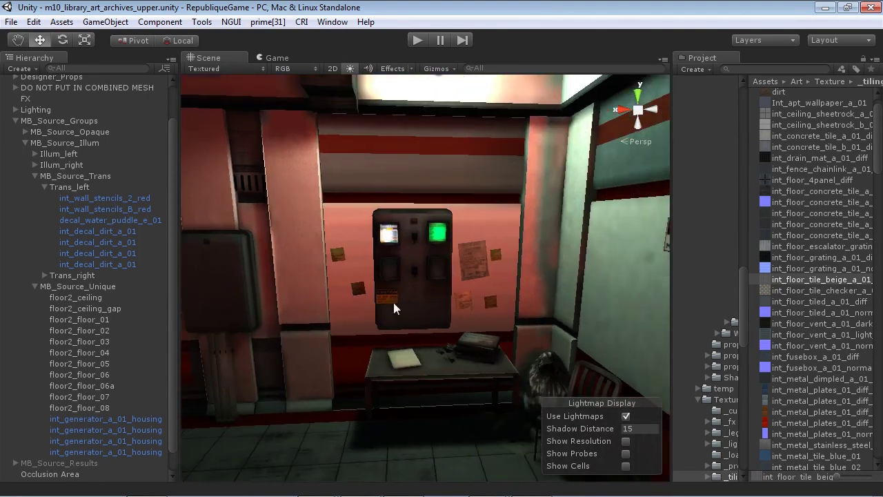
right_drag(356, 274, 478, 265)
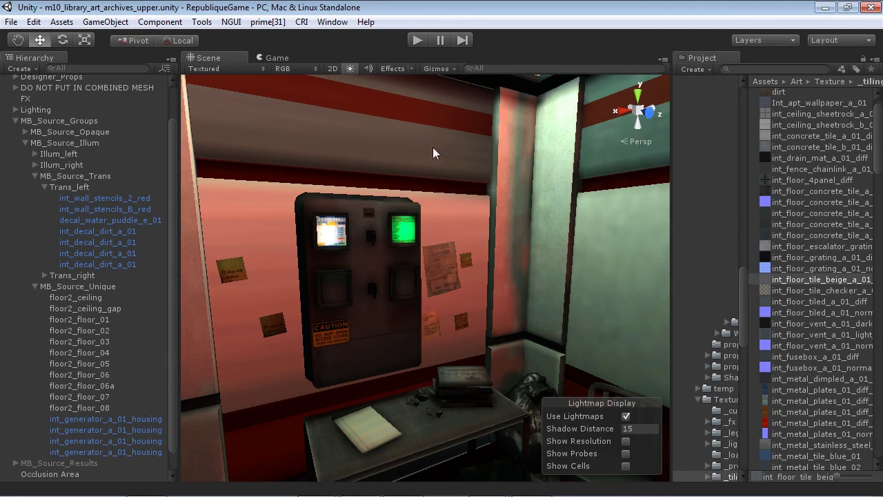
- Examine how the ceiling light affects the surrounding walls, floor and props in the control panel corner
scroll(432, 147, down, 5)
right_drag(457, 171, 380, 277)
key(w)
right_drag(392, 234, 493, 200)
key(w)
key(w)
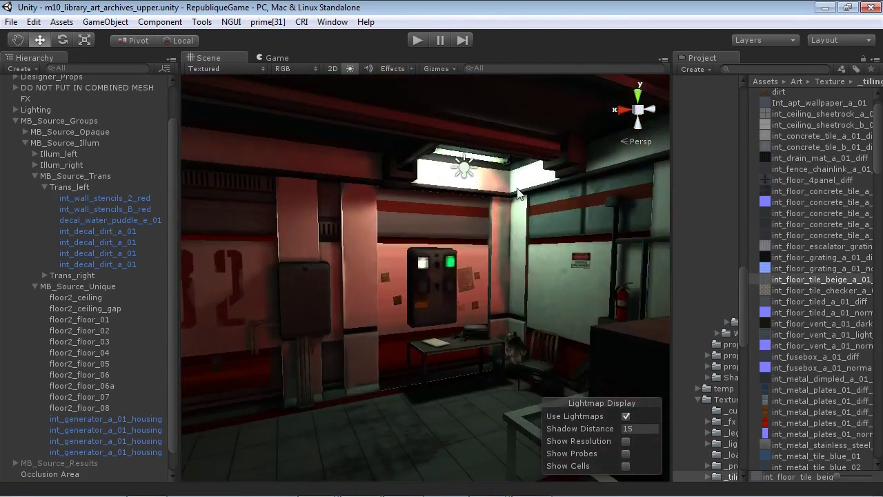
right_drag(495, 272, 350, 318)
key(s)
key(d)
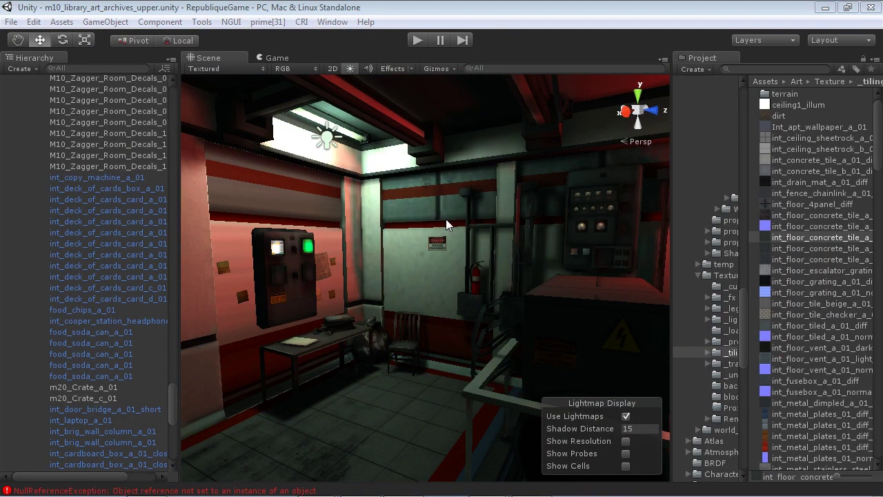
right_drag(457, 203, 386, 189)
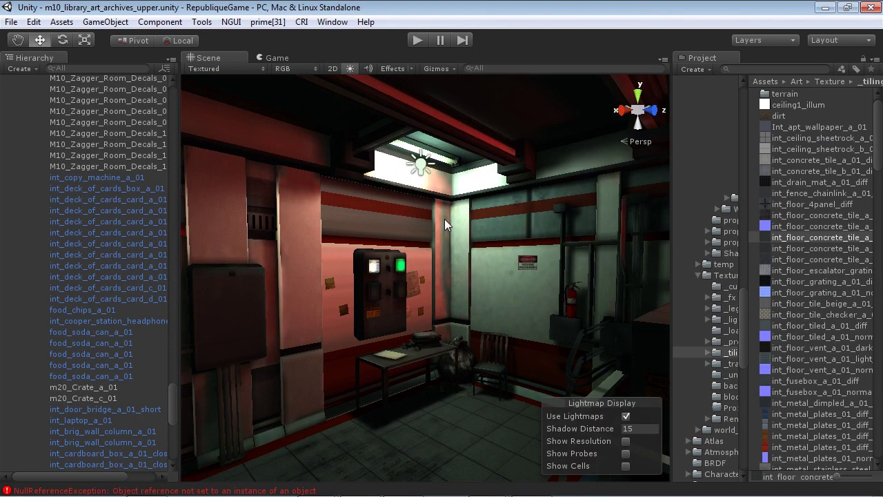
- Select the point light at the ceiling fixture and review its settings in the Lightmapping window
click(421, 168)
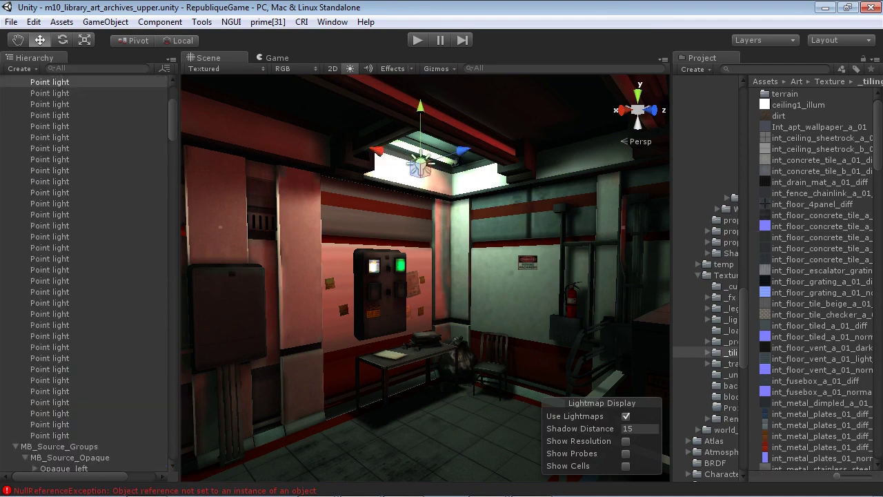
click(332, 21)
click(481, 176)
drag(481, 176, 483, 126)
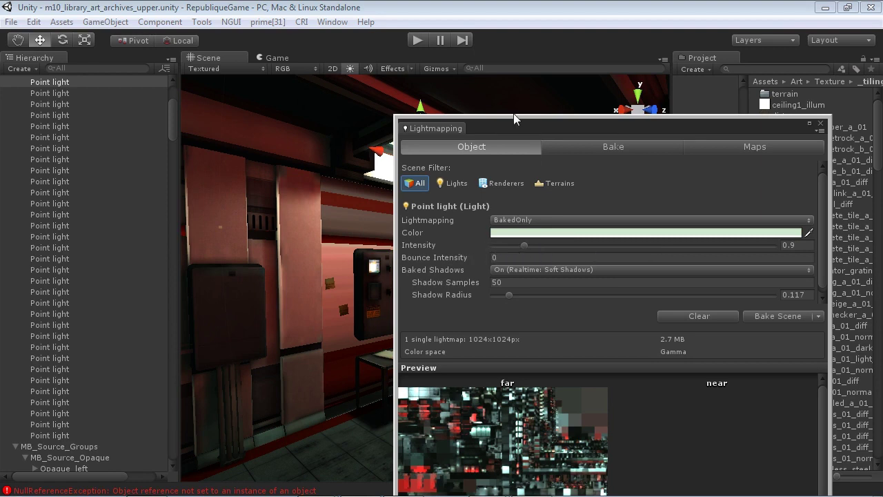
drag(514, 113, 531, 129)
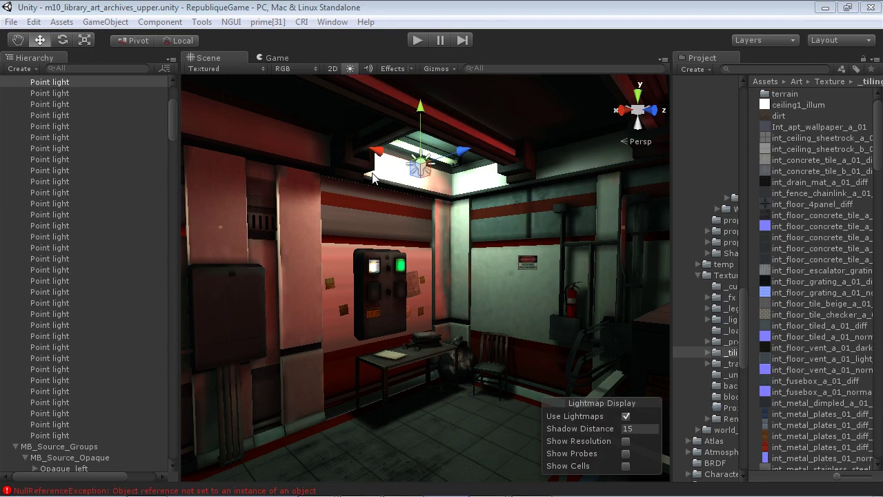
- Look at the brightly lit B2 room, and switch to Photoshop to view the int_metal_tile_red_02.tif texture
right_drag(375, 220, 259, 250)
right_drag(334, 262, 367, 262)
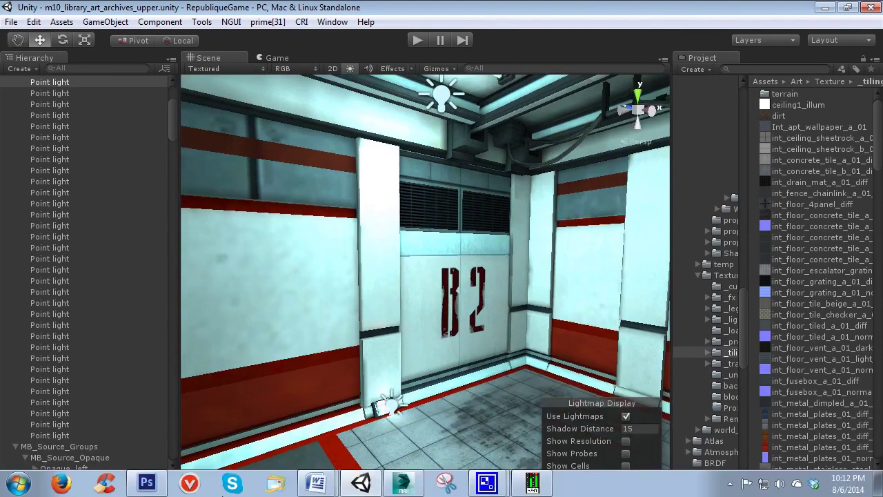
click(147, 483)
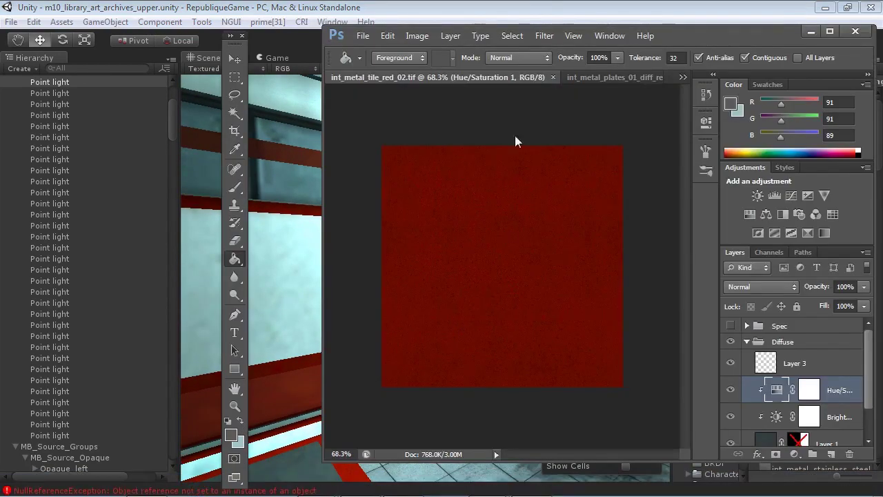
- Show the int_metal_tile_light_02.tif texture and select its Diffuse layer group
click(593, 77)
click(654, 77)
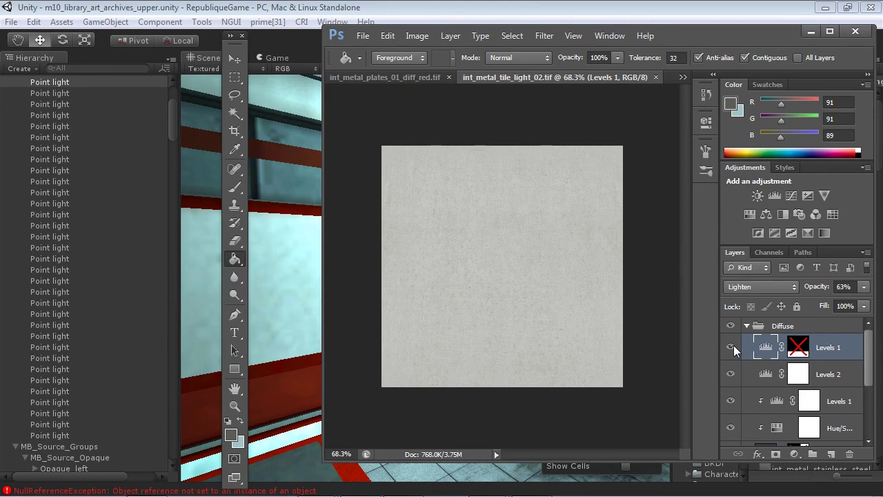
click(231, 433)
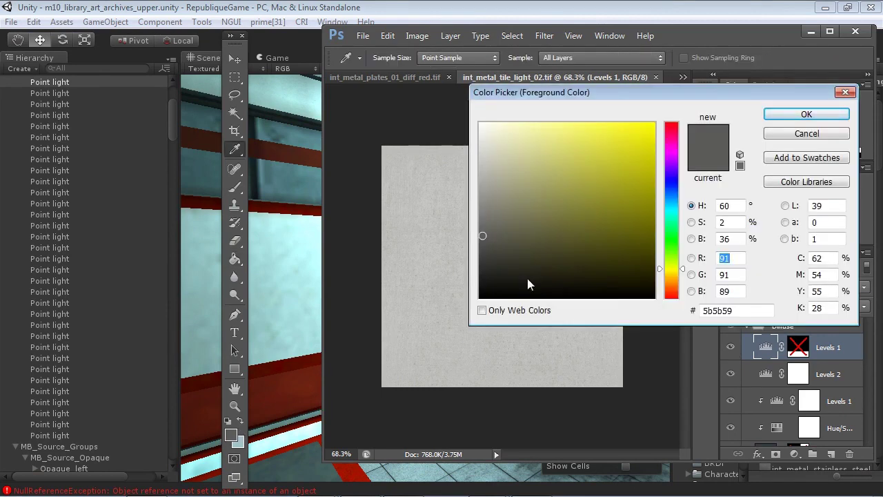
click(807, 114)
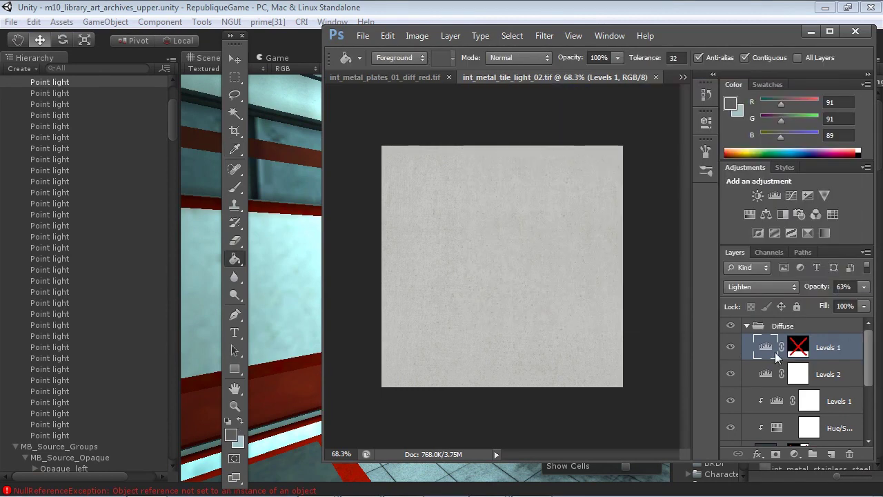
click(803, 323)
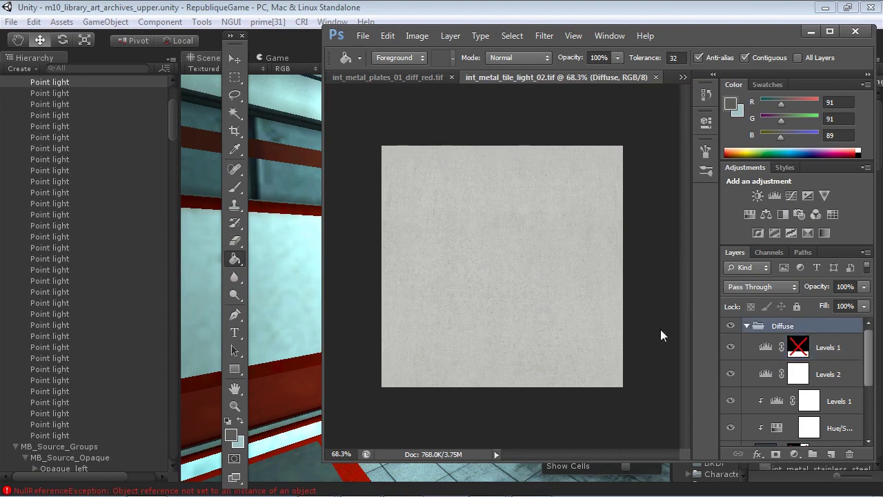
- Sample several spots of the light metal tile in the Color Picker to check their brightness, and cancel without changing the foreground colour
click(231, 434)
click(445, 238)
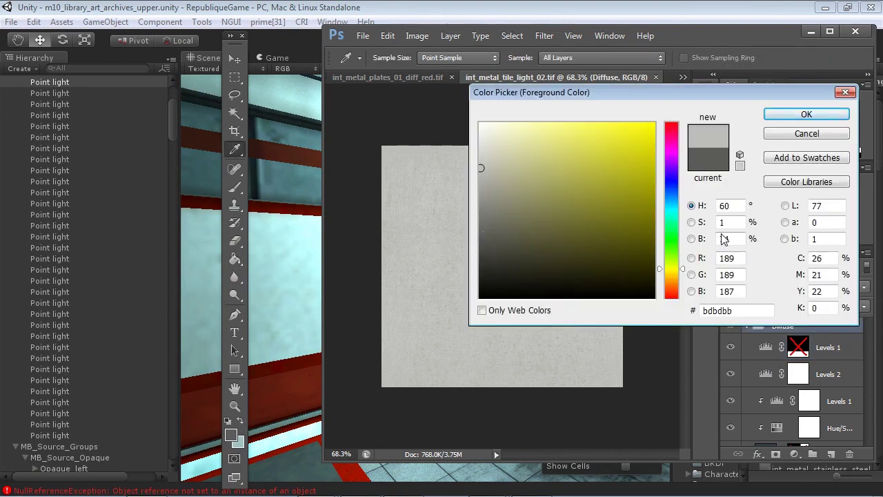
mouse_move(438, 210)
mouse_down()
mouse_move(425, 184)
mouse_move(460, 216)
mouse_move(482, 221)
mouse_move(480, 234)
mouse_move(485, 227)
mouse_move(474, 208)
mouse_move(453, 202)
mouse_move(449, 217)
mouse_up()
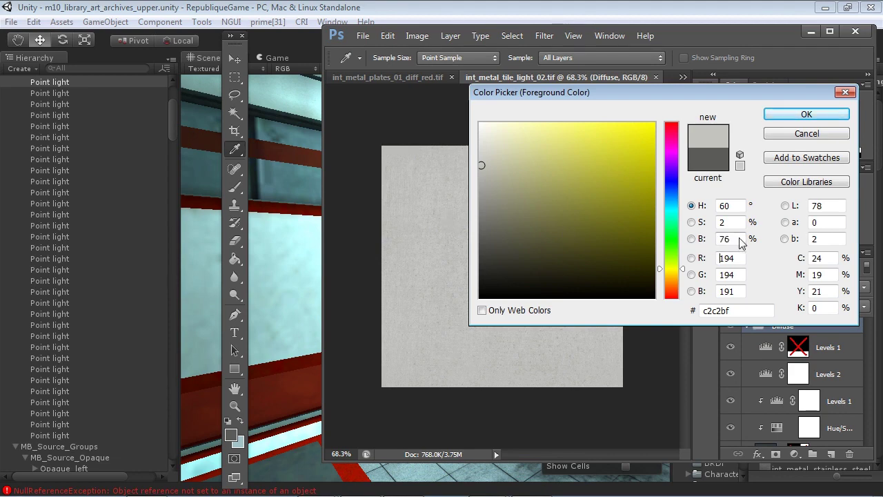
click(804, 135)
key(g)
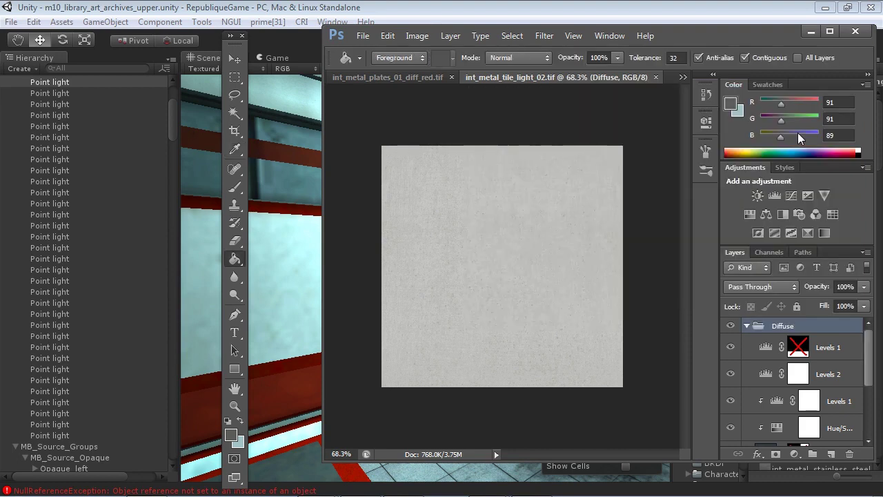
- Darken the light metal tile by setting the top Levels 1 adjustment's white input to 207 and midtone to 1.29
click(760, 344)
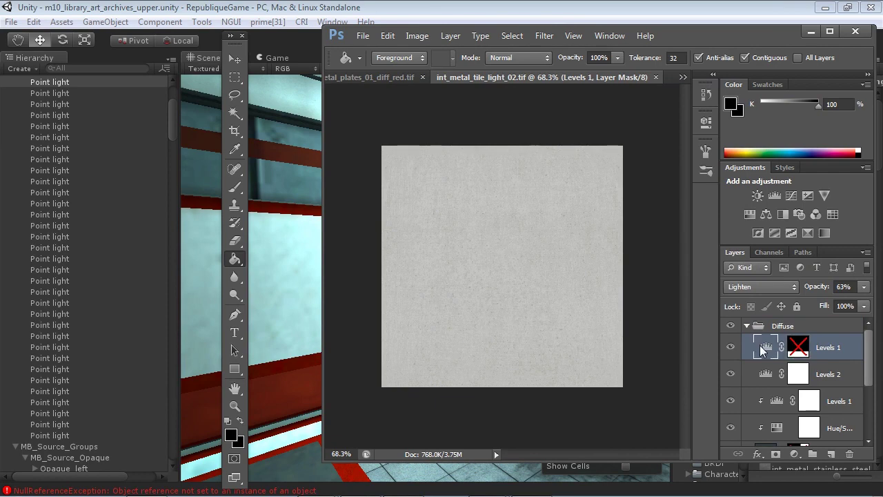
double_click(765, 347)
drag(578, 257, 645, 254)
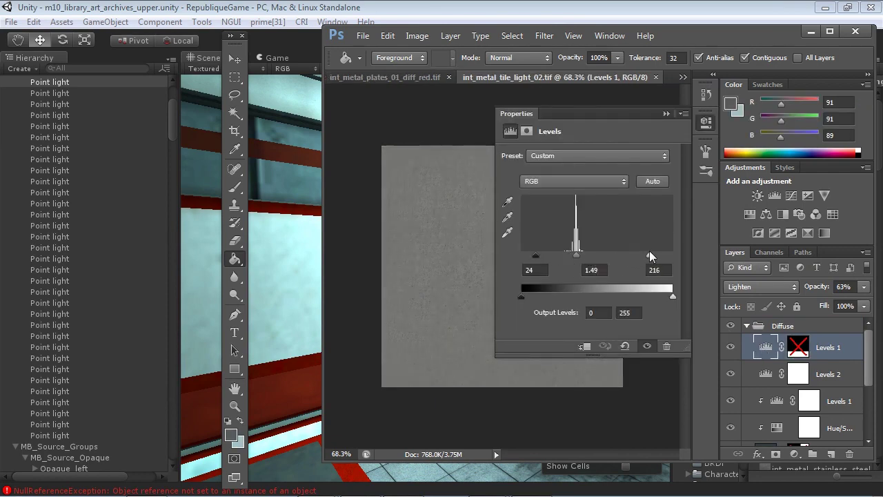
drag(577, 255, 580, 257)
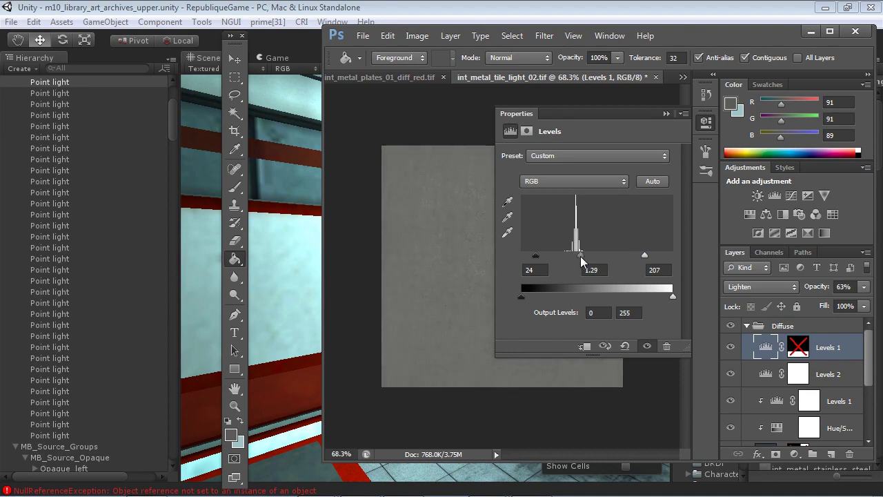
click(666, 113)
- Select the Diffuse group and sample the darkened tile's grey, 70706e, as the foreground colour
click(230, 435)
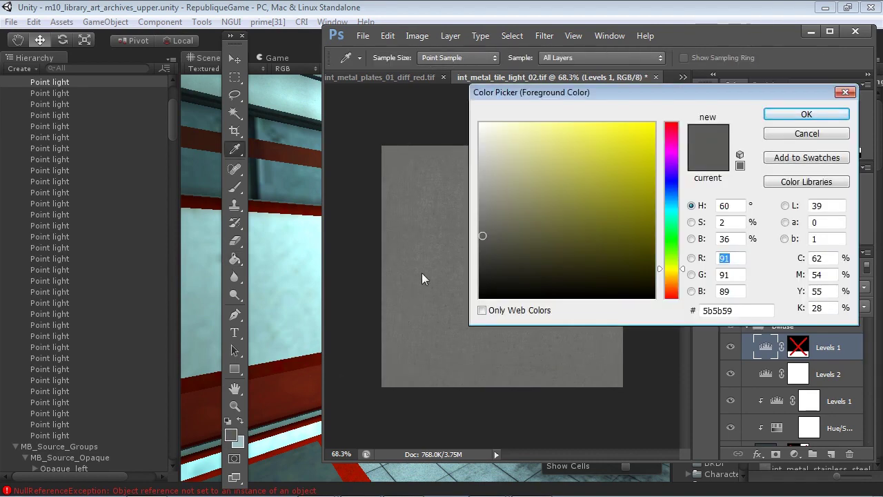
click(792, 131)
click(819, 325)
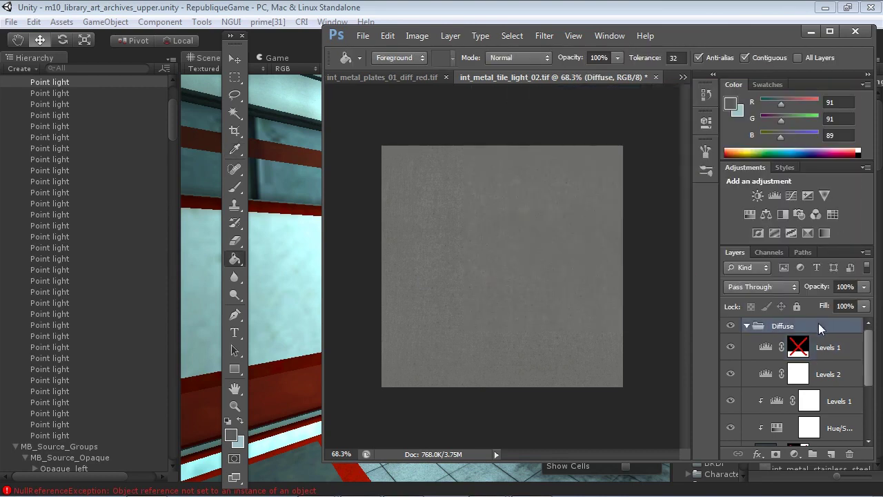
click(231, 435)
click(437, 232)
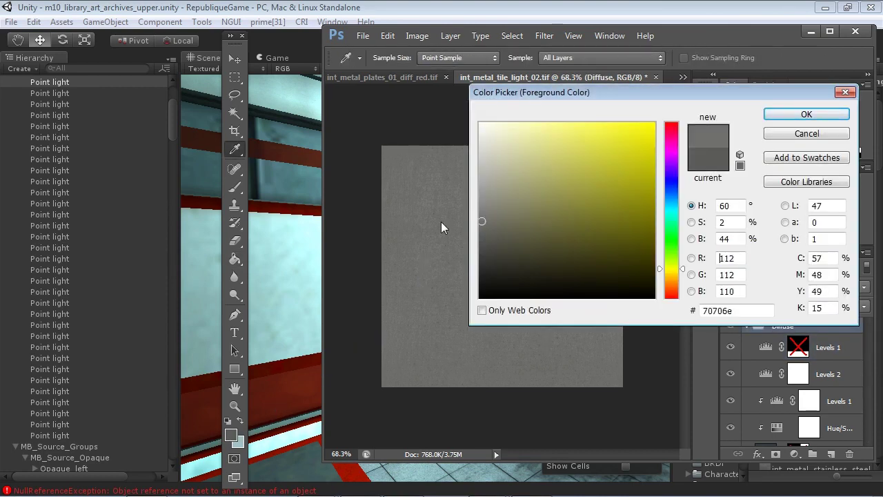
mouse_move(461, 266)
mouse_down()
mouse_move(457, 229)
mouse_move(450, 284)
mouse_move(456, 255)
mouse_up()
click(784, 115)
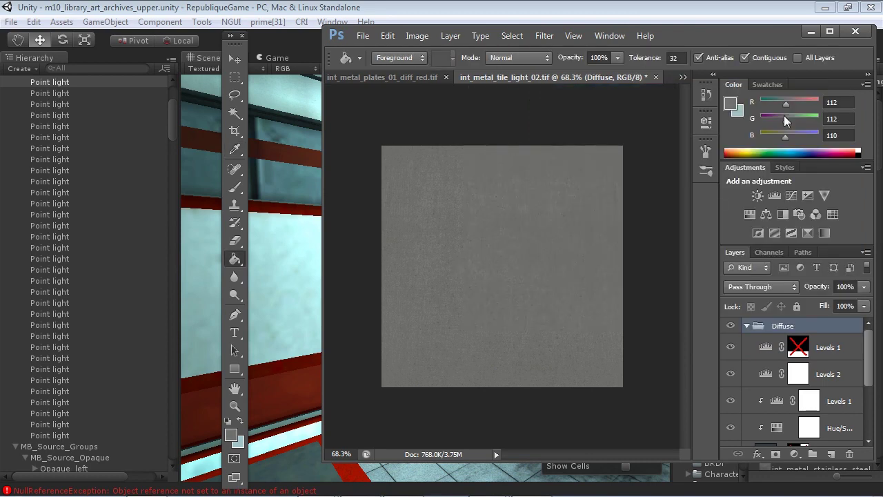
click(490, 250)
- Fine-tune the Levels 1 adjustment with a black input of 29, a higher white input and an adjusted midtone, and save the texture
double_click(766, 348)
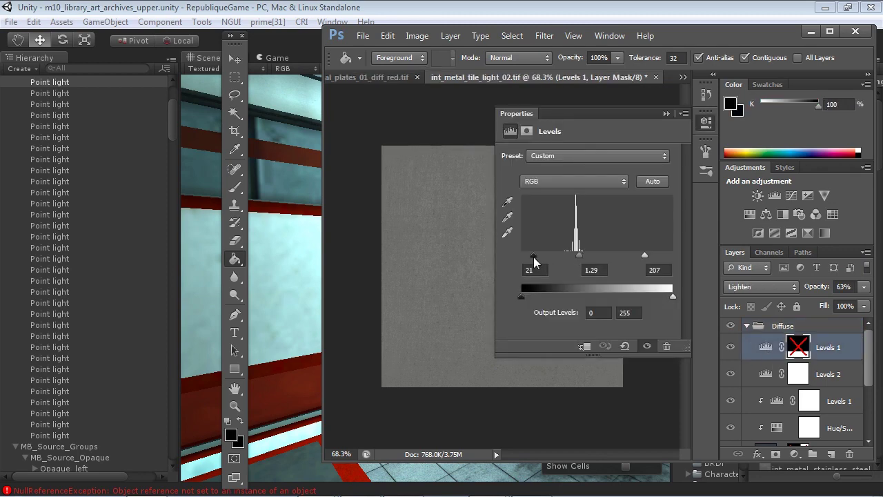
mouse_move(526, 258)
mouse_down()
mouse_move(591, 257)
mouse_move(538, 255)
mouse_up()
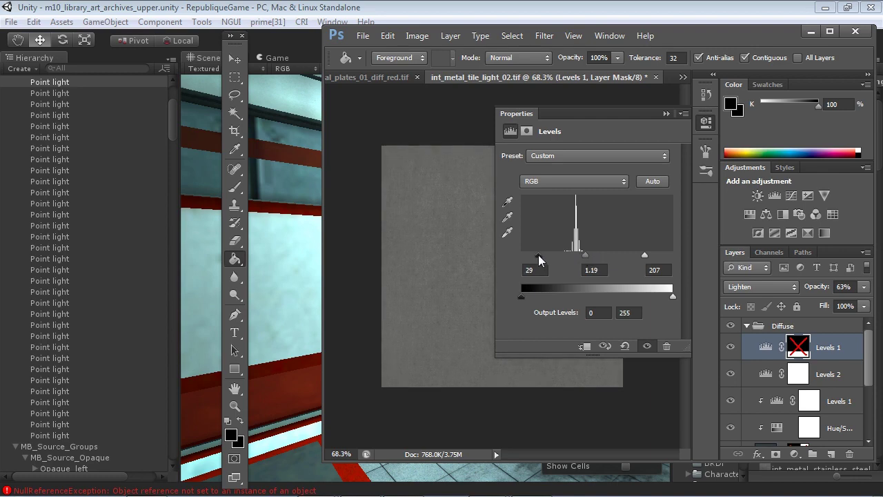
drag(646, 256, 659, 255)
drag(591, 256, 589, 255)
click(666, 114)
key(ctrl+s)
- Return to the Unity scene, turn off Use Lightmaps, and examine the darkened unlit wall texture around the B2 sign
drag(667, 32, 833, 150)
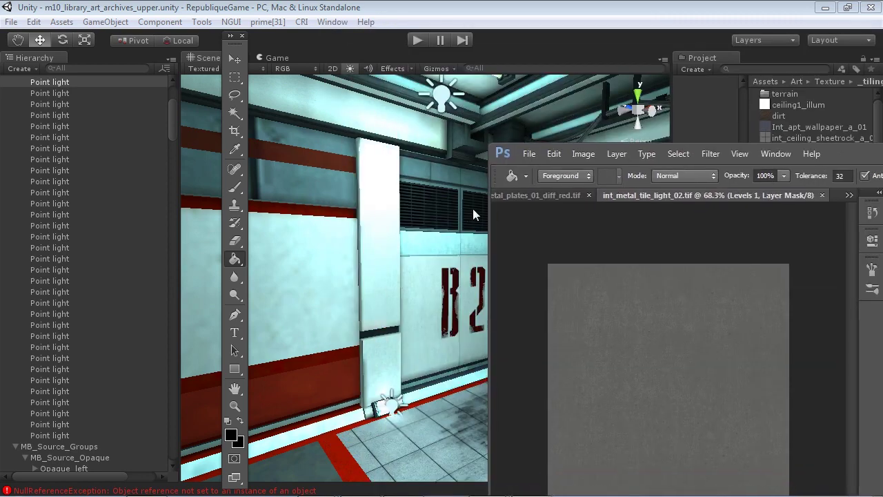
click(435, 209)
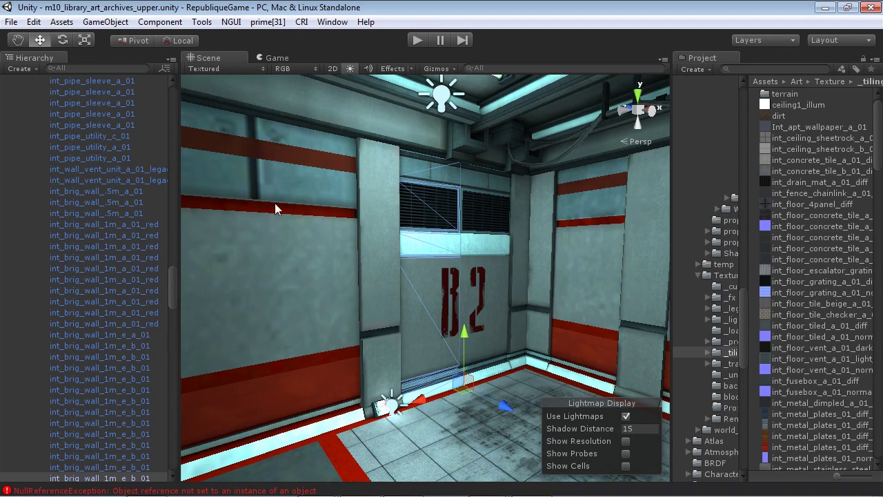
click(626, 416)
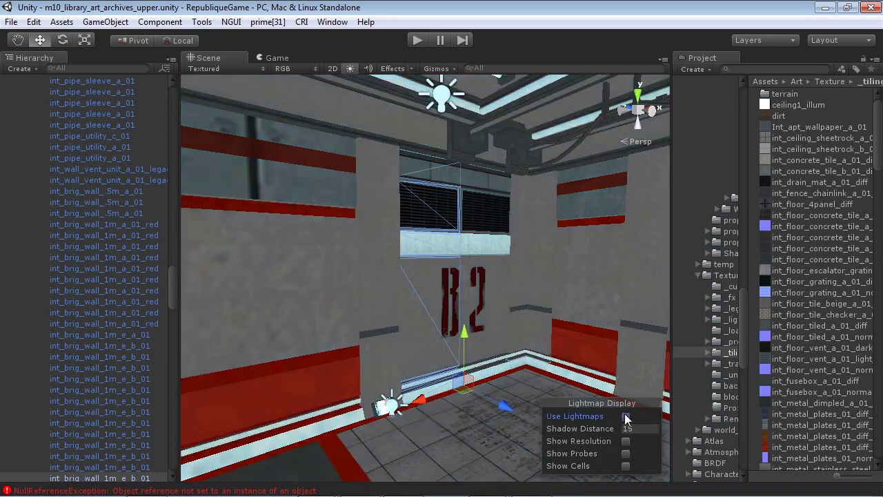
alt+drag(390, 243, 373, 237)
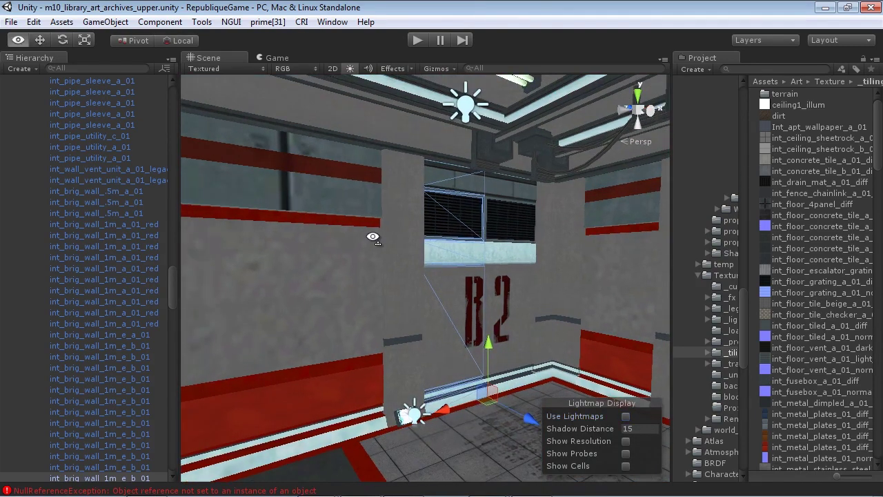
scroll(372, 236, up, 5)
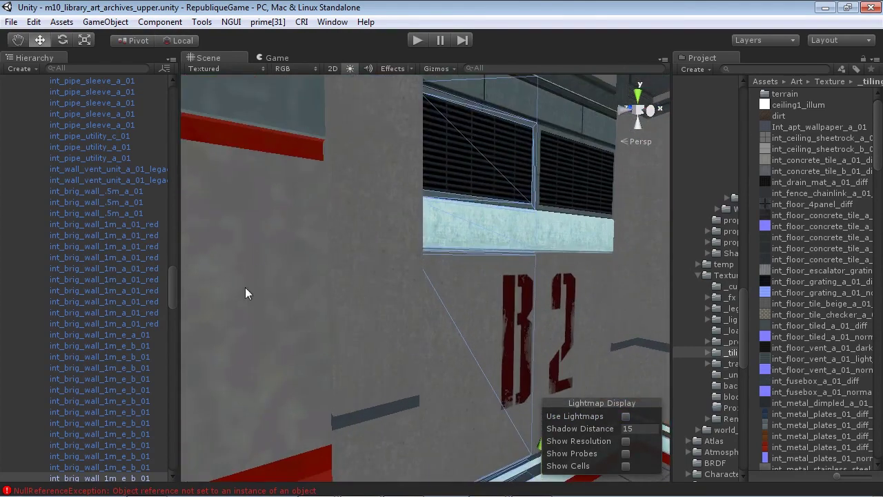
scroll(336, 250, down, 8)
alt+drag(336, 248, 351, 239)
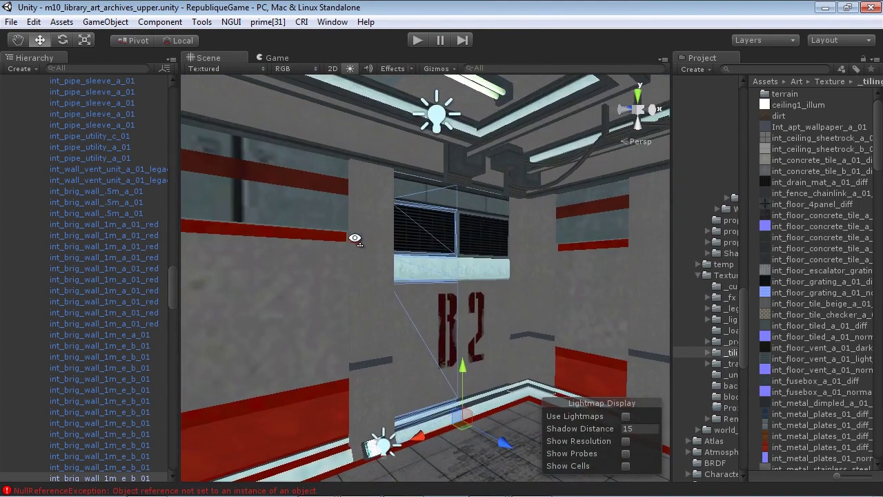
- Turn Use Lightmaps back on and examine the baked lighting on the B2 wall and its bright trim
click(625, 416)
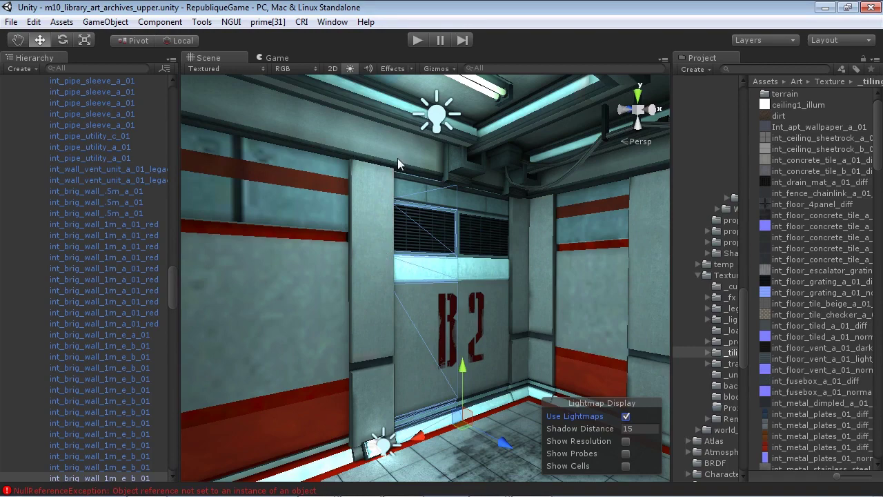
scroll(415, 172, up, 5)
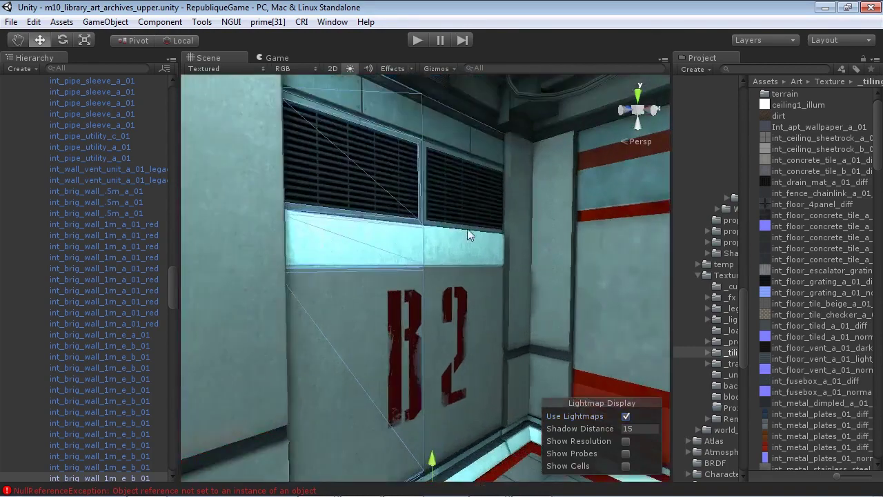
scroll(404, 244, down, 5)
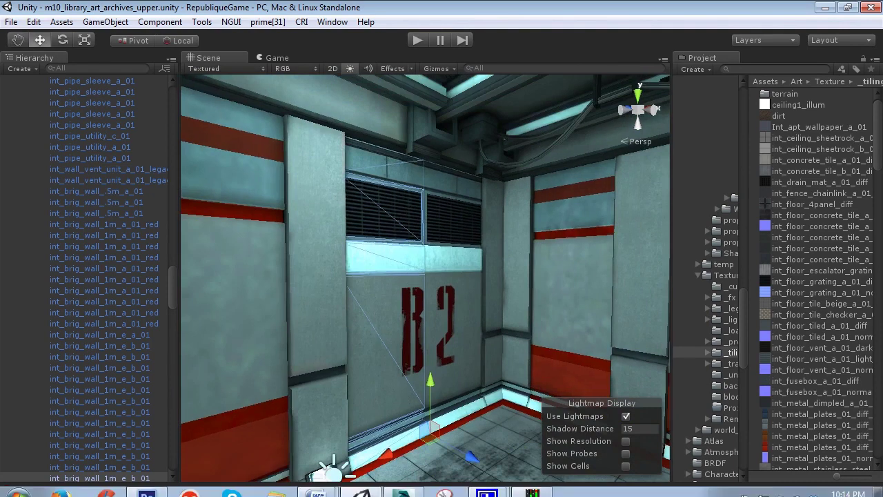
- Switch to Photoshop, show int_trims_01_diff.tif beside the B2 room, and compare the trim texture with Levels 1 hidden and shown
click(159, 486)
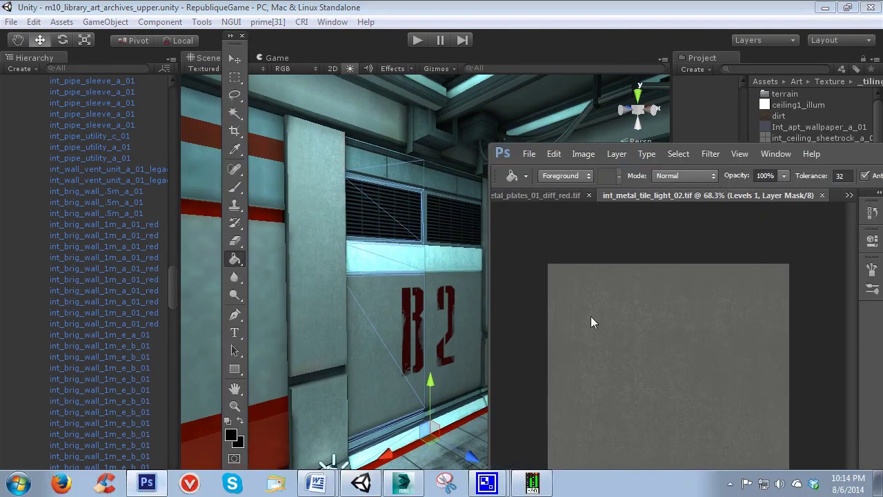
click(850, 196)
click(722, 244)
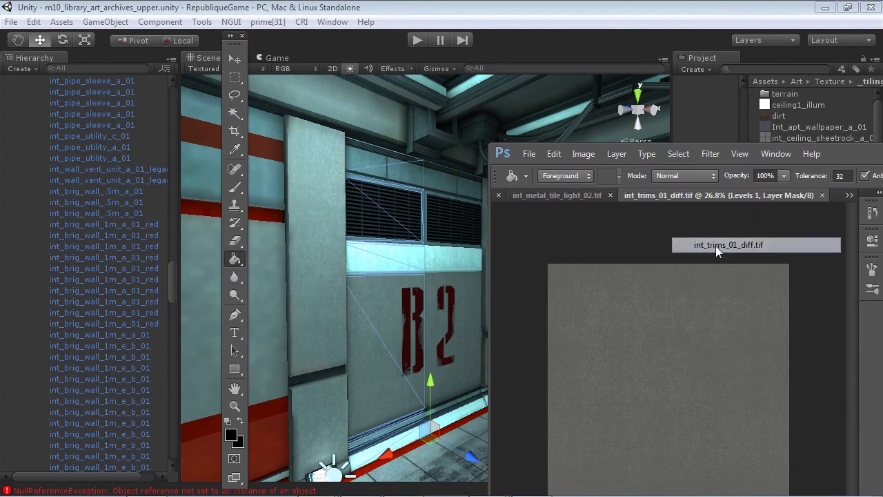
drag(827, 146, 761, 34)
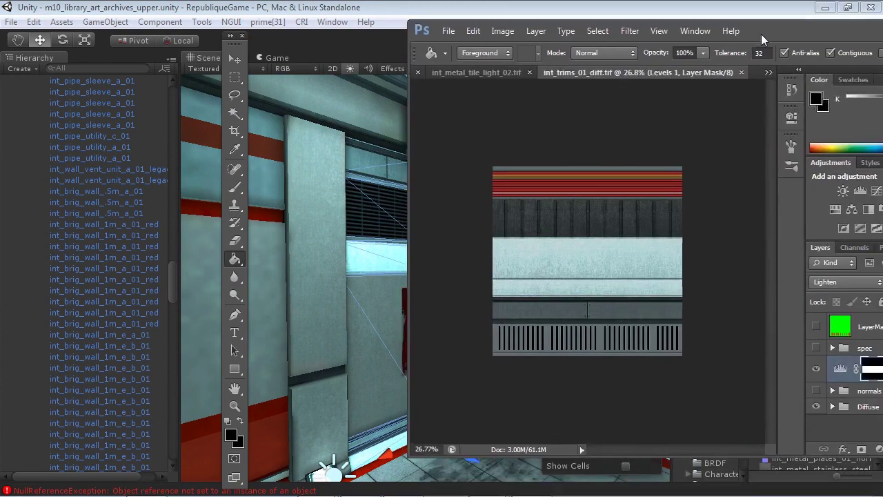
drag(409, 180, 539, 177)
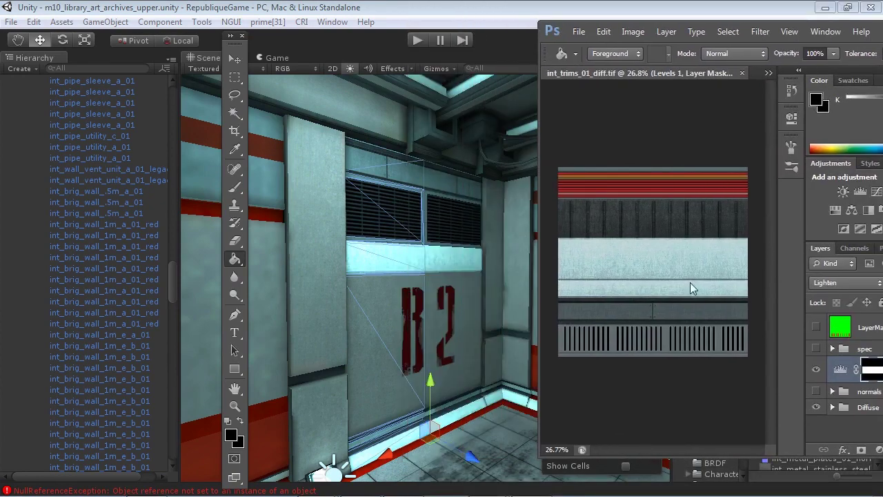
click(818, 373)
click(817, 372)
- Select the spec group and sample the pale trim band's colour, ccd8d8, as the foreground colour
click(862, 349)
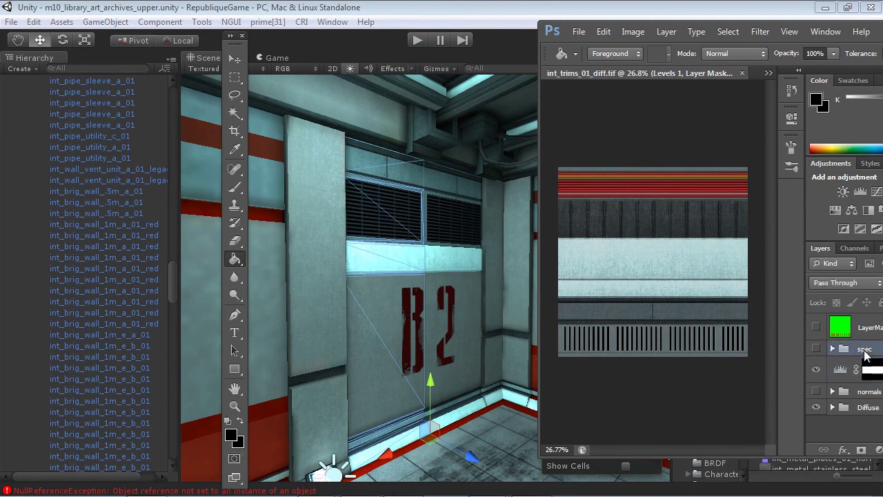
click(231, 434)
drag(659, 97, 847, 169)
click(615, 258)
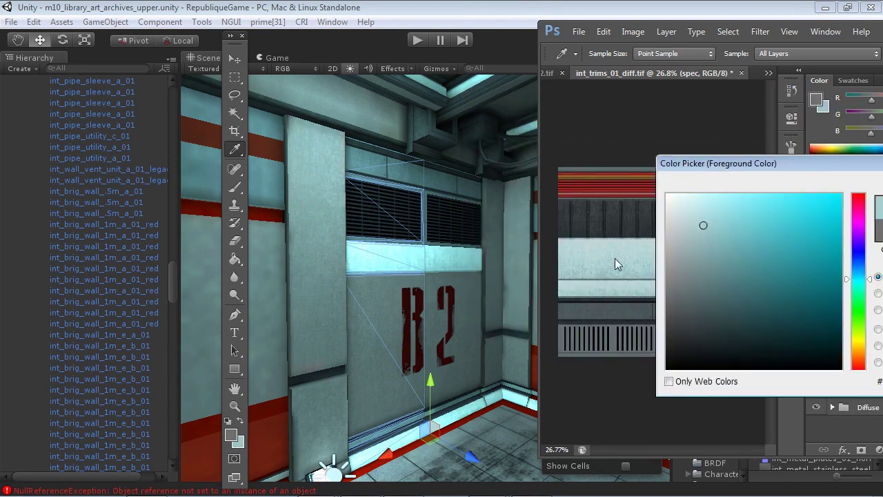
drag(772, 170, 631, 217)
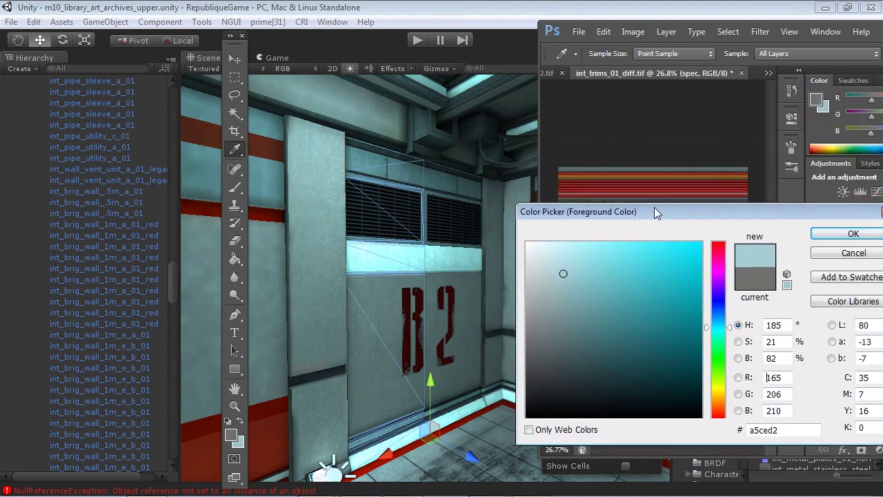
drag(784, 24, 499, 27)
mouse_move(441, 260)
mouse_down()
mouse_move(397, 255)
mouse_move(418, 250)
mouse_move(381, 252)
mouse_move(410, 257)
mouse_up()
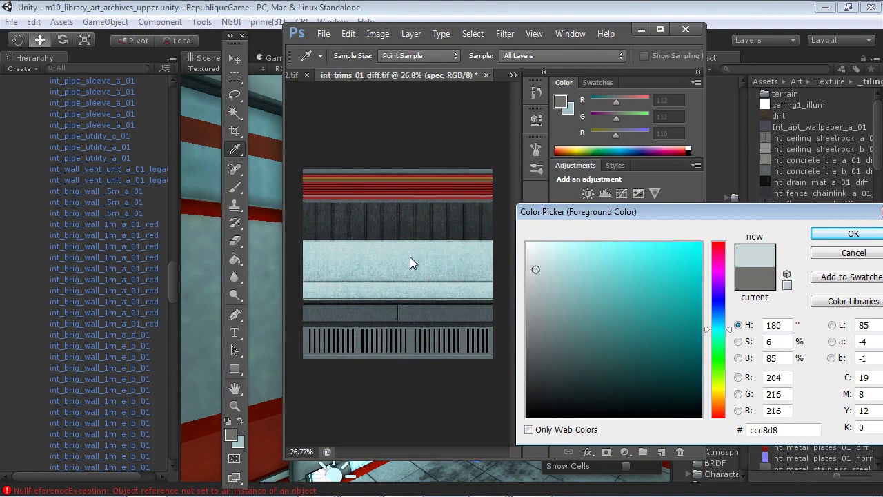
click(832, 235)
key(g)
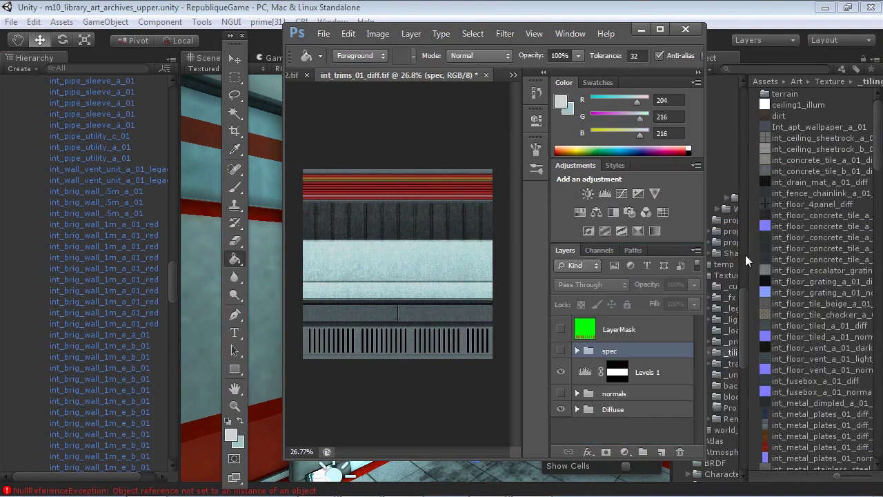
- Darken the trim band by setting the Levels 1 white input level to 255, and save int_trims_01_diff.tif
double_click(585, 372)
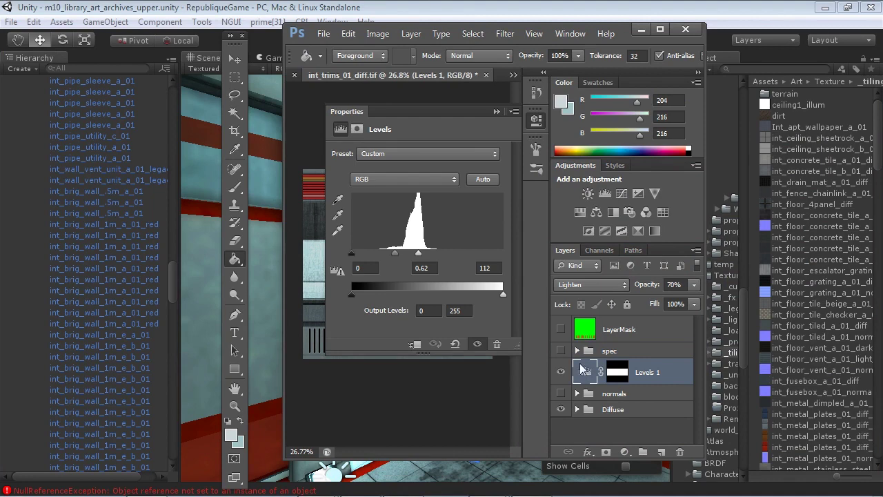
drag(418, 253, 514, 260)
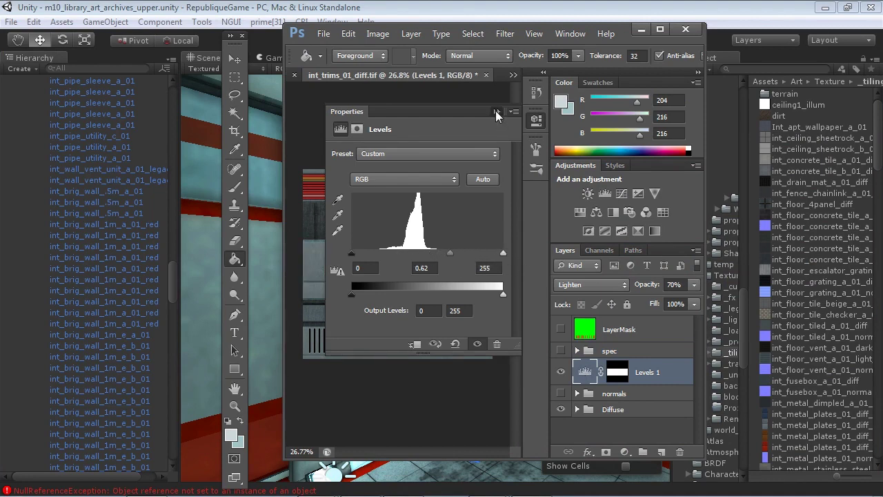
click(496, 111)
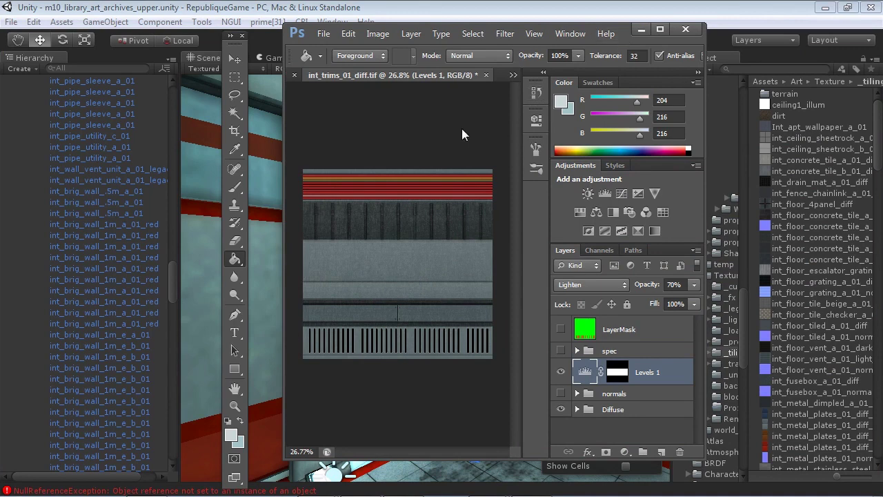
key(ctrl+s)
- Move the Photoshop window aside, return to the Unity scene and examine the darkened trims around the B2 room under baked lighting
drag(596, 26, 794, 58)
click(447, 285)
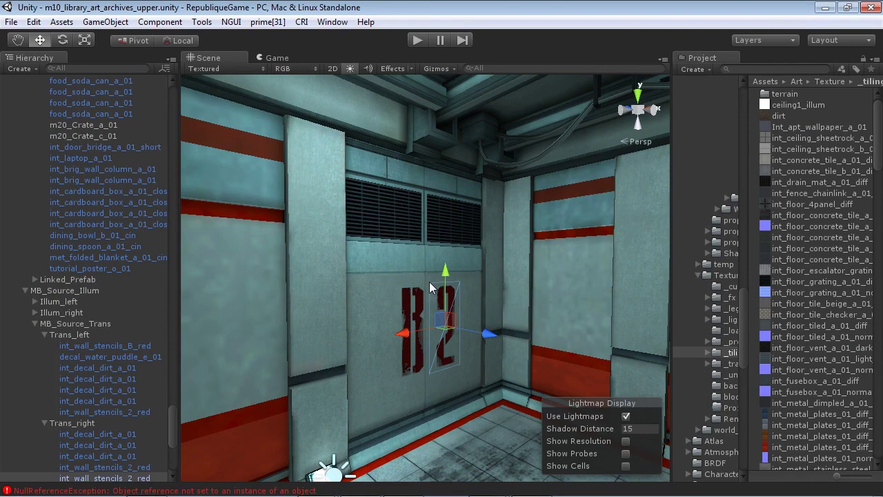
right_drag(430, 287, 363, 335)
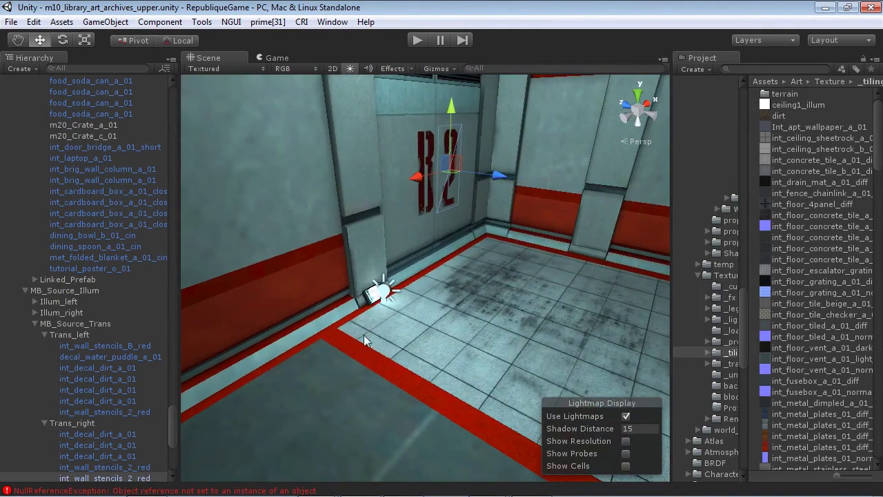
right_drag(403, 380, 432, 261)
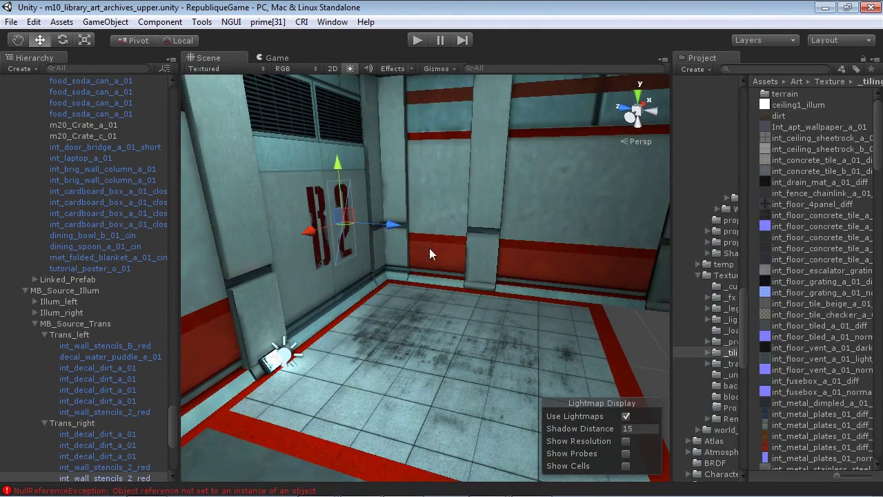
mouse_move(434, 259)
right_down()
mouse_move(447, 304)
mouse_move(447, 268)
right_up()
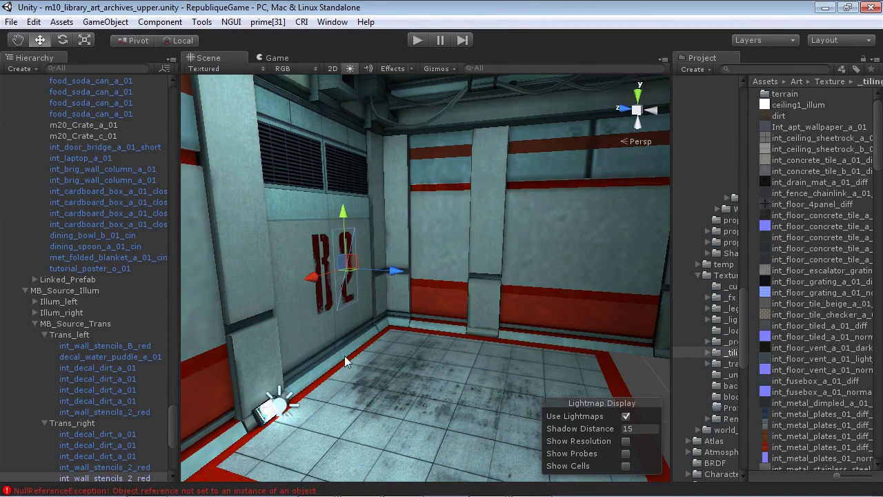
- Switch to Photoshop, show int_metal_tile_red_02.tif and widen the window until the whole red texture fits
click(163, 484)
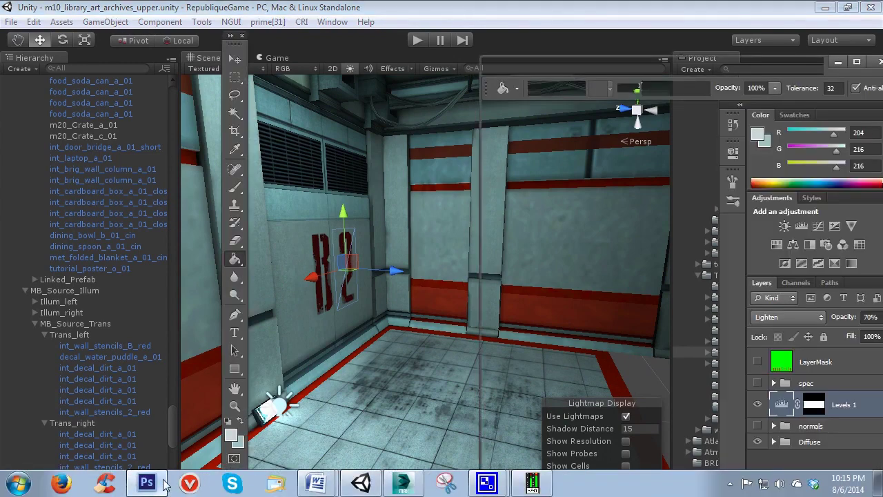
click(711, 109)
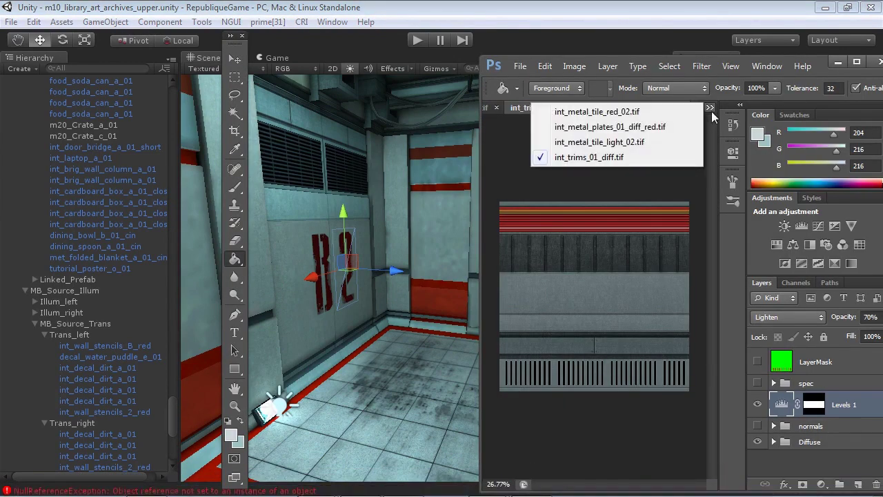
click(627, 112)
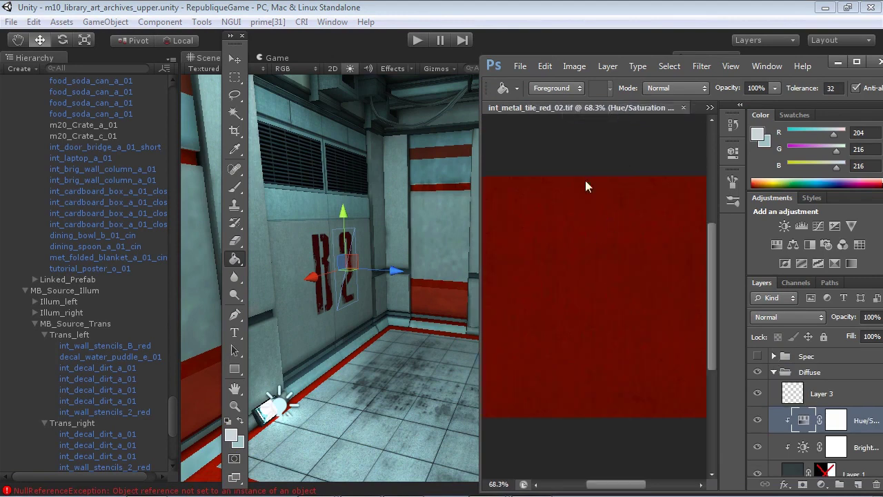
click(484, 198)
click(633, 239)
drag(479, 147, 364, 142)
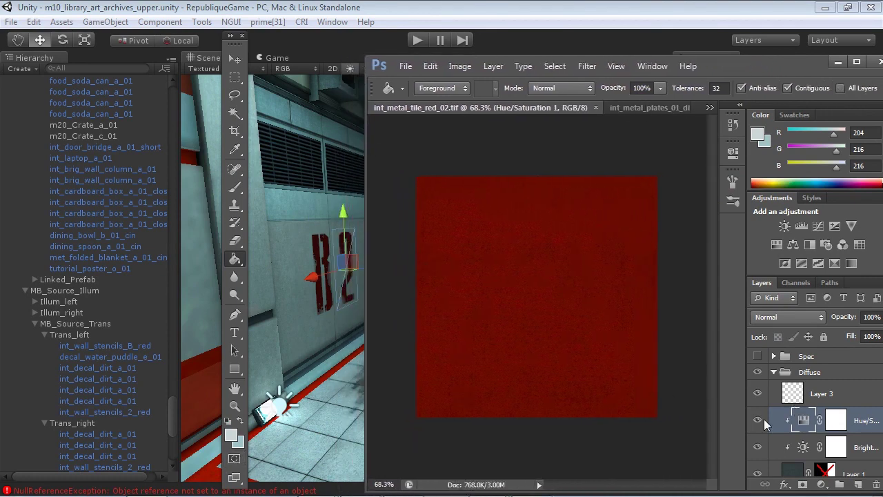
- Set the Hue/Saturation 1 adjustment to saturation +80 and lightness -36, and save the red tile texture
double_click(804, 421)
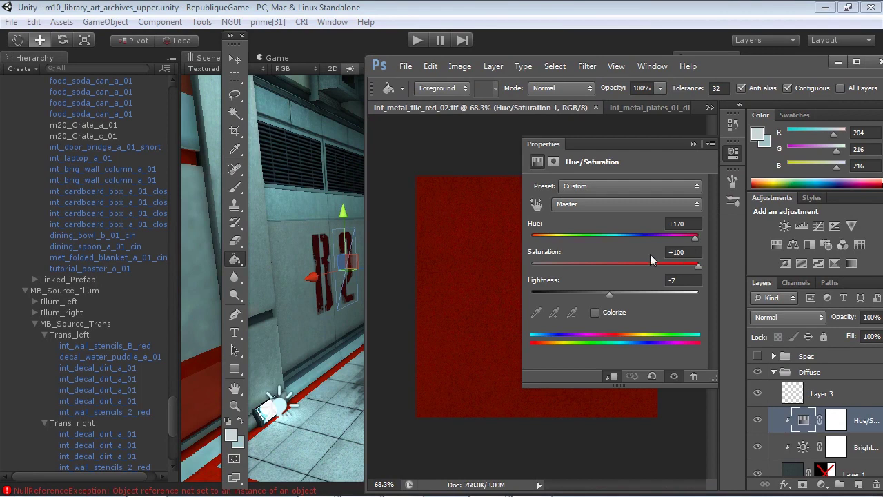
drag(697, 269, 683, 273)
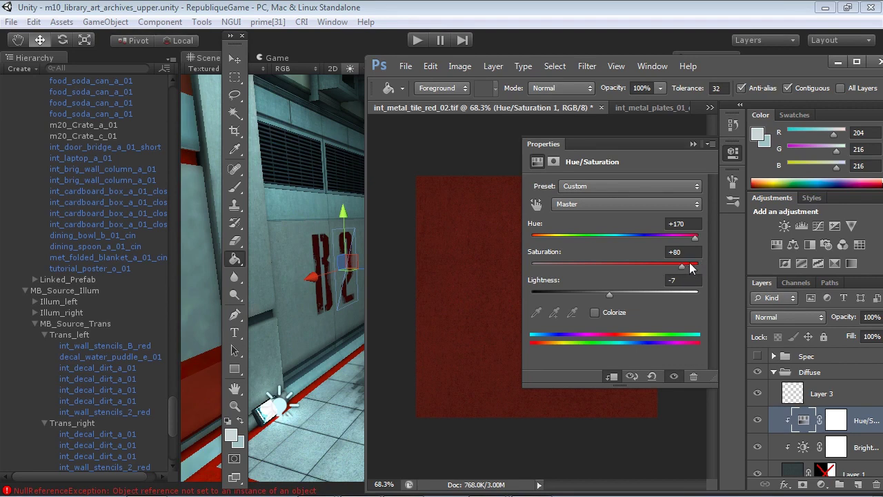
drag(610, 294, 589, 299)
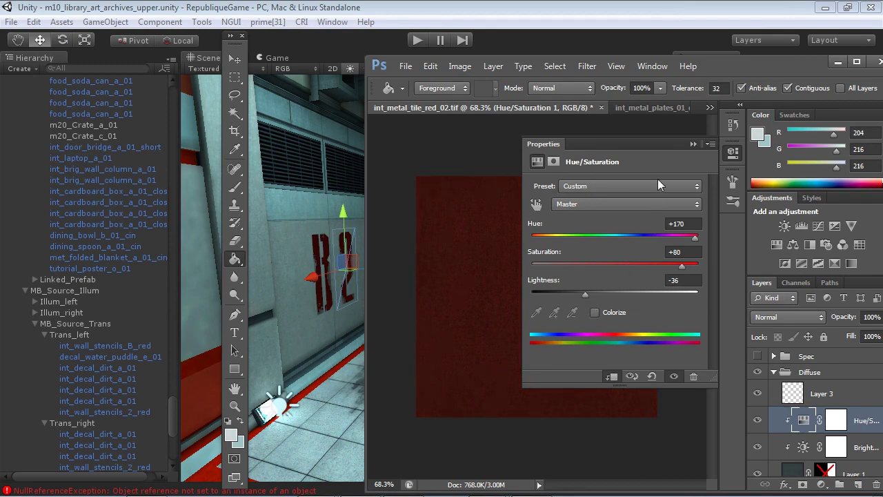
click(695, 143)
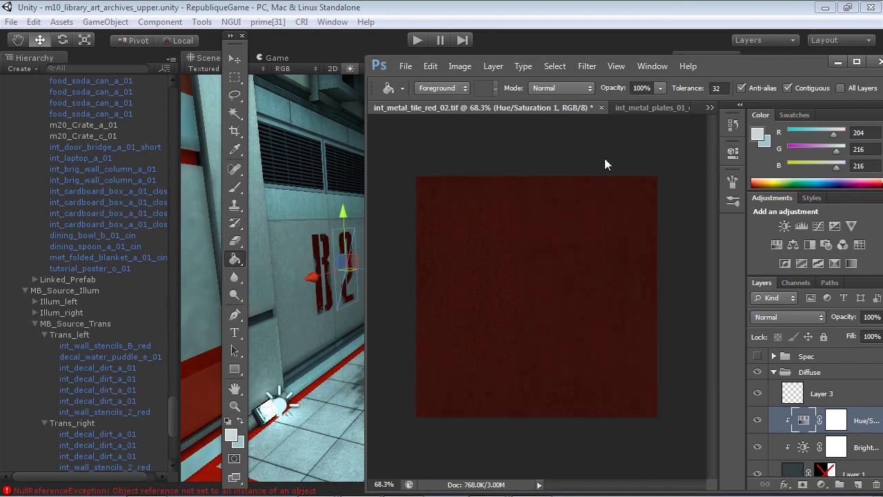
- Return to the Unity scene and examine the darkened red floor borders and wall stripes in the B2 room
click(320, 249)
right_drag(321, 249, 430, 286)
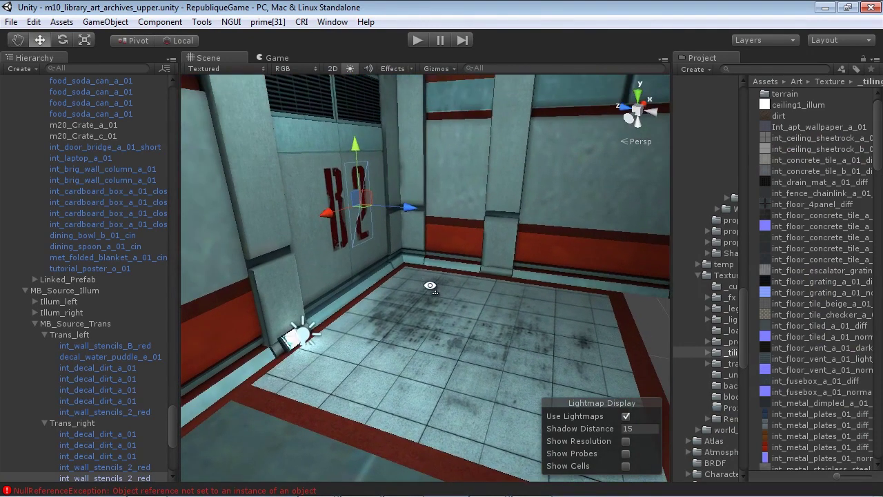
right_drag(375, 391, 581, 351)
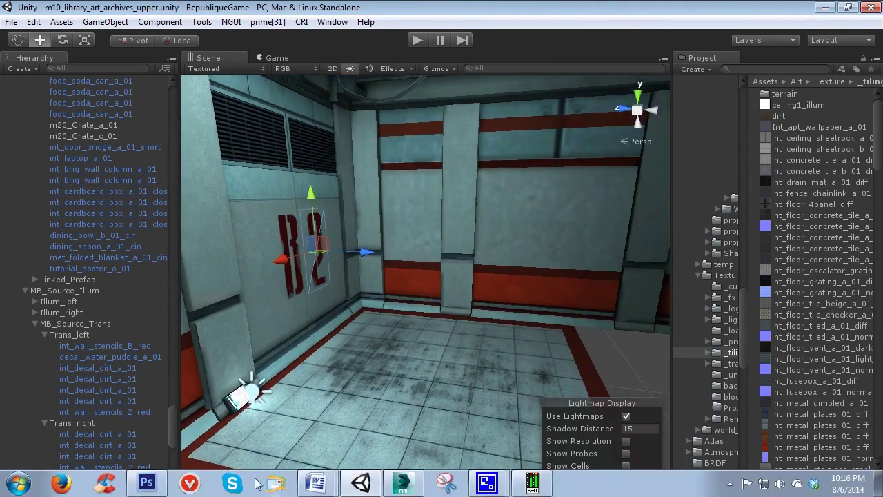
- In Photoshop, set the diff layer's Color Overlay in int_metal_plates_01_diff_red.tif to 932719 and save the file
click(157, 485)
click(625, 105)
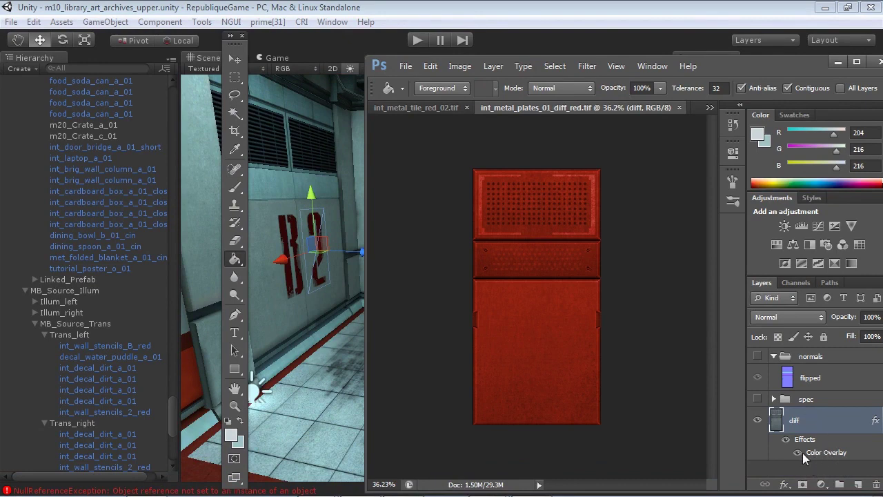
double_click(853, 460)
click(630, 159)
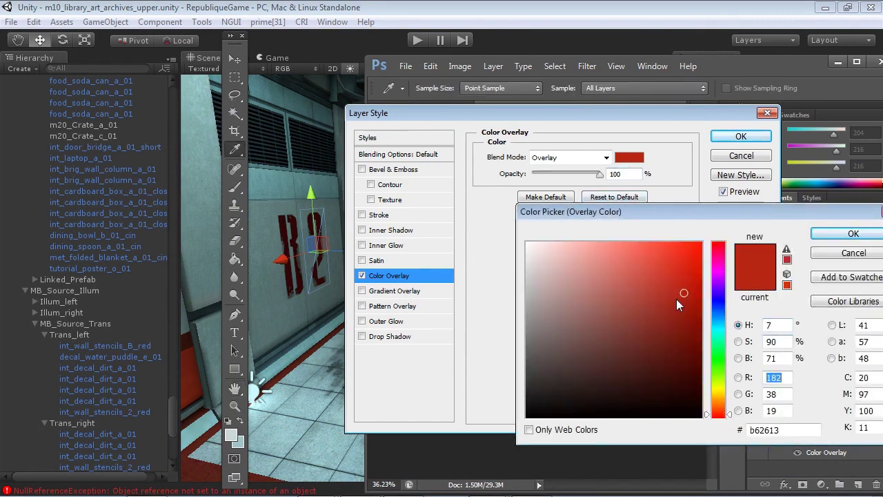
mouse_move(681, 291)
mouse_down()
mouse_move(684, 306)
mouse_move(668, 322)
mouse_up()
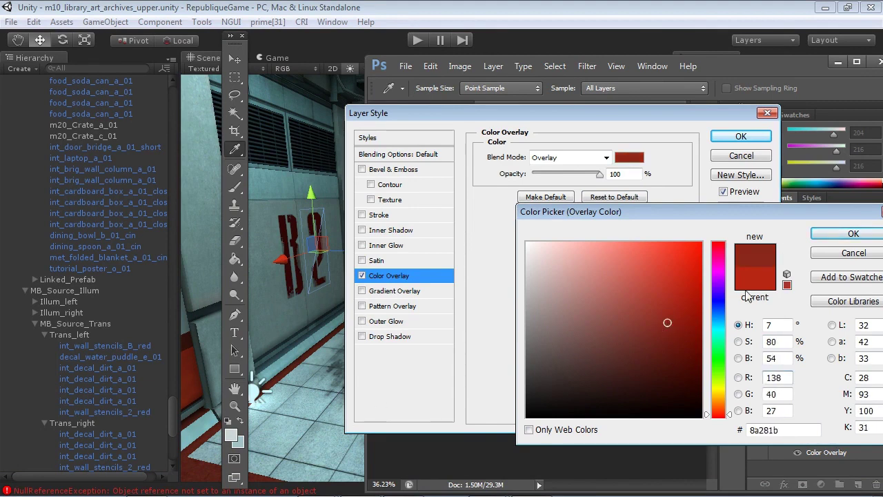
mouse_move(670, 327)
mouse_down()
mouse_move(678, 314)
mouse_move(671, 317)
mouse_up()
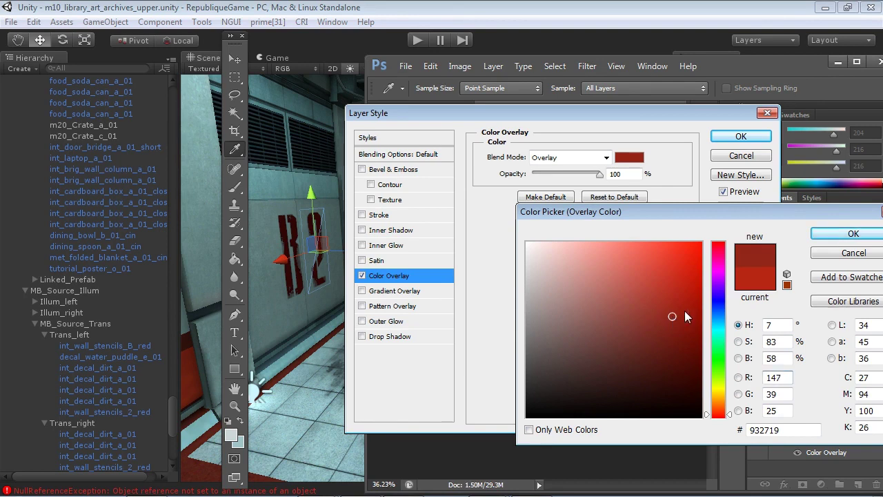
click(854, 233)
click(718, 140)
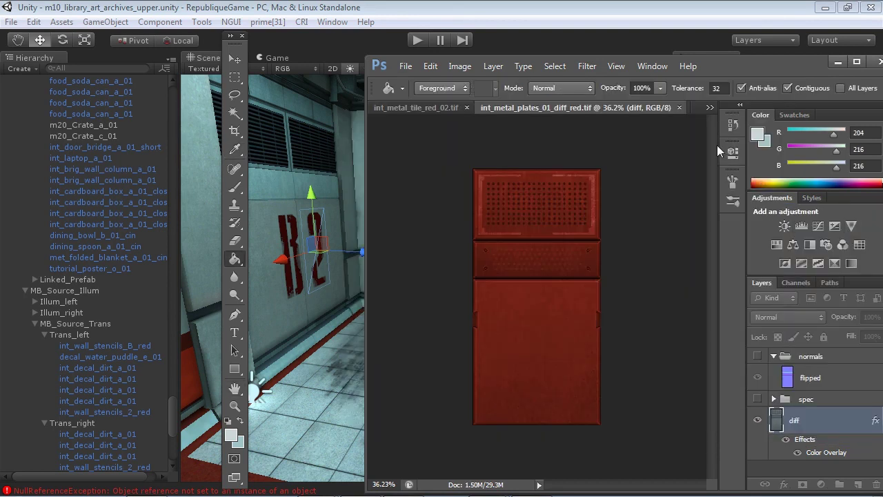
key(ctrl+s)
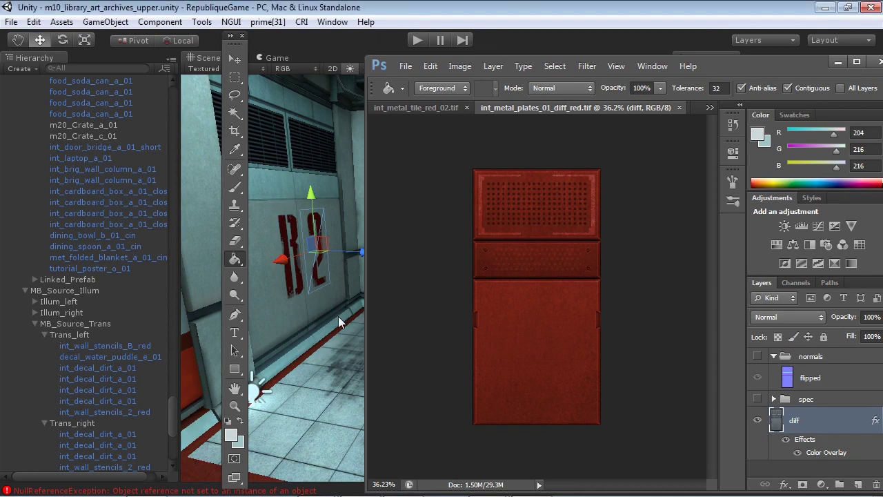
- Return to the Unity scene and examine the darkened red wall panels under baked lighting, from the corridor and up close
click(339, 316)
alt+drag(422, 316, 449, 290)
scroll(448, 290, down, 6)
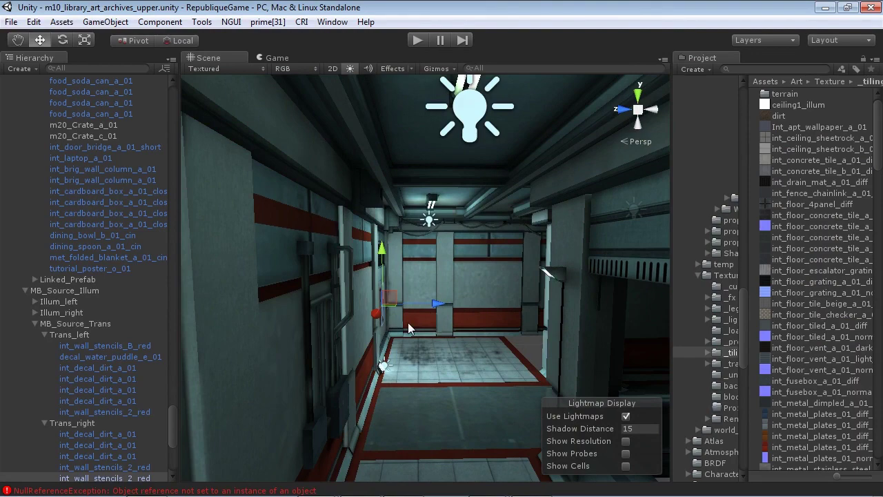
scroll(442, 328, up, 5)
mouse_move(442, 328)
alt+mouse_down()
mouse_move(458, 326)
mouse_move(452, 317)
alt+mouse_up()
scroll(452, 330, up, 3)
scroll(438, 319, up, 5)
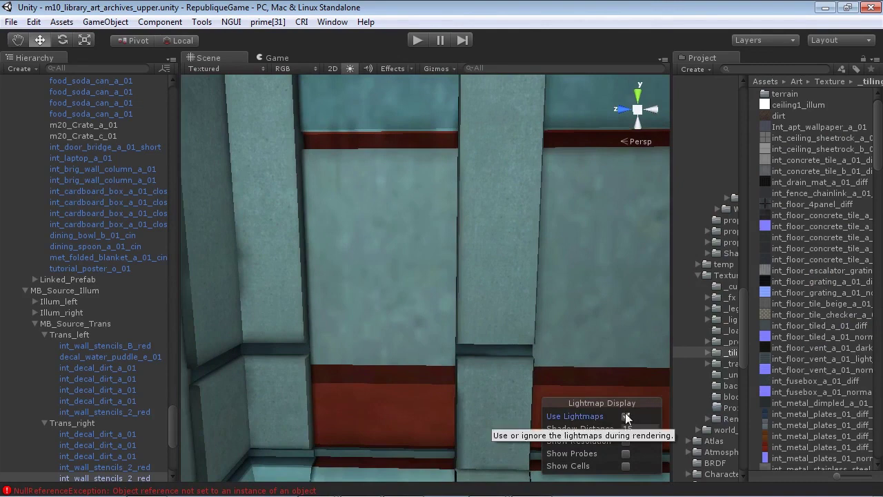
- Turn off Use Lightmaps and examine the unlit wall, red panel and floor textures along the corridor
click(625, 414)
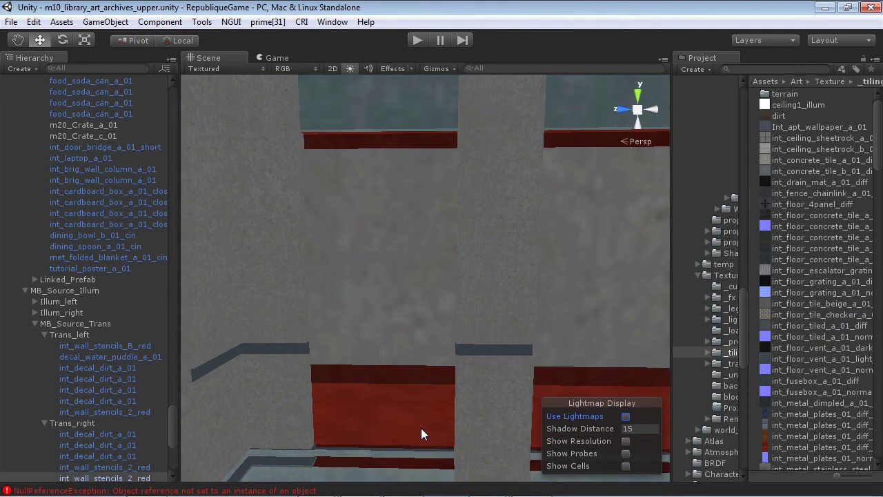
mouse_move(422, 428)
alt+mouse_down()
mouse_move(430, 349)
mouse_move(426, 423)
alt+mouse_up()
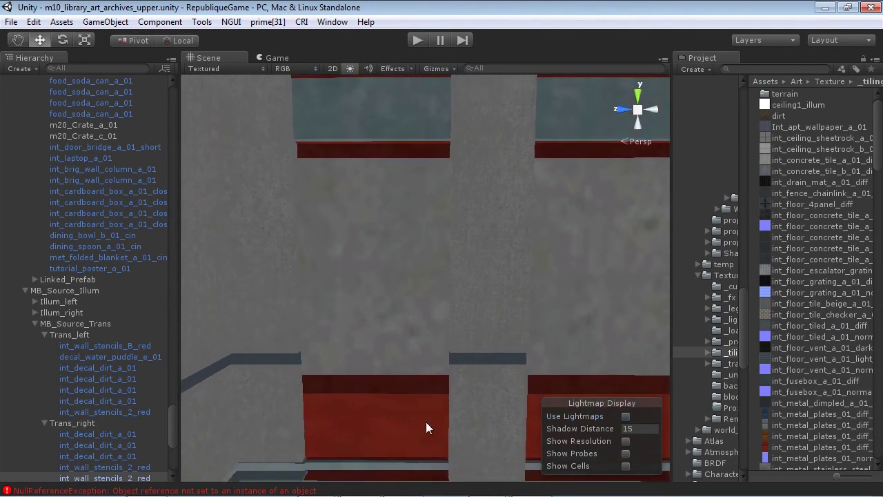
alt+drag(375, 373, 604, 362)
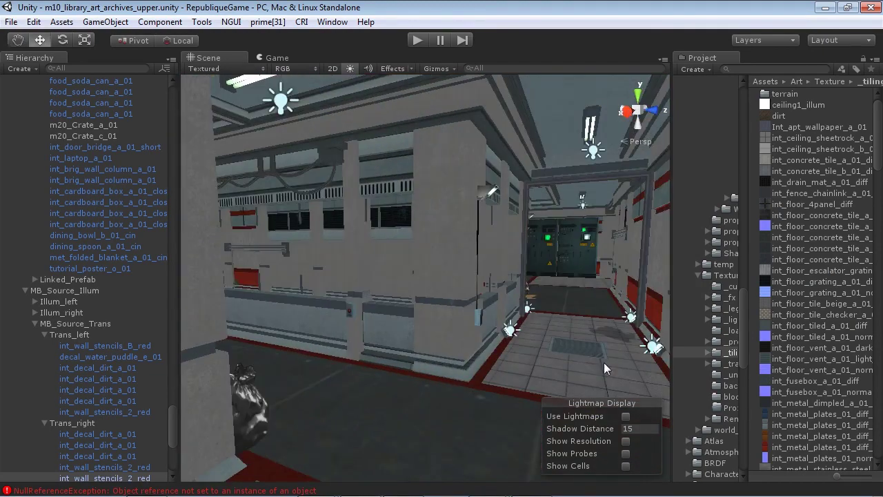
alt+drag(441, 341, 317, 337)
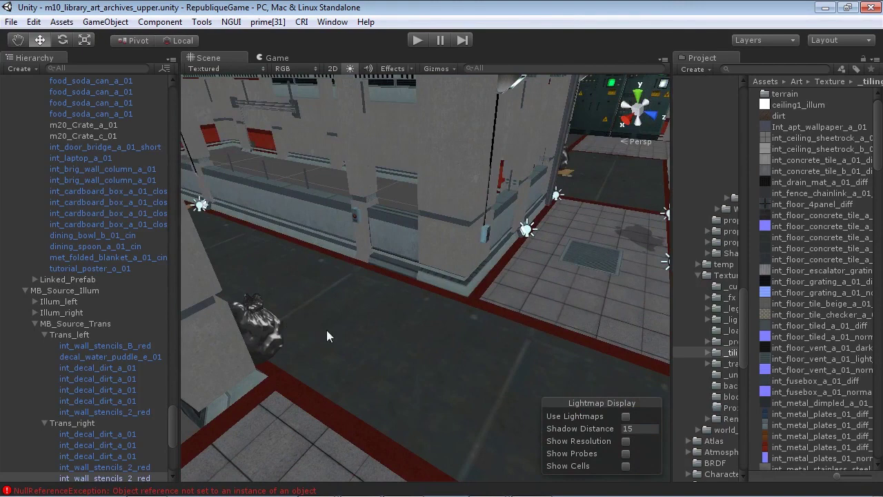
alt+drag(404, 360, 507, 275)
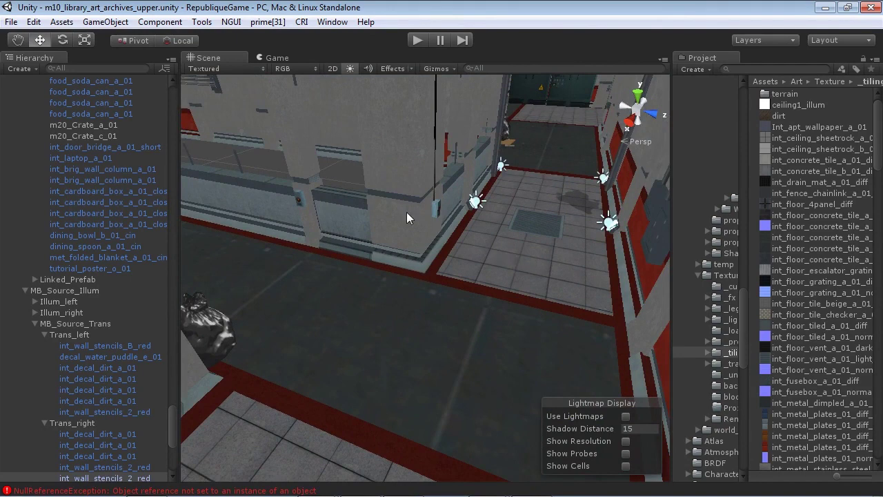
- Select the dark corridor floor mesh, locate its int_floor_concrete_tile_a_01 base texture through the Inspector and show that texture's import settings
click(429, 345)
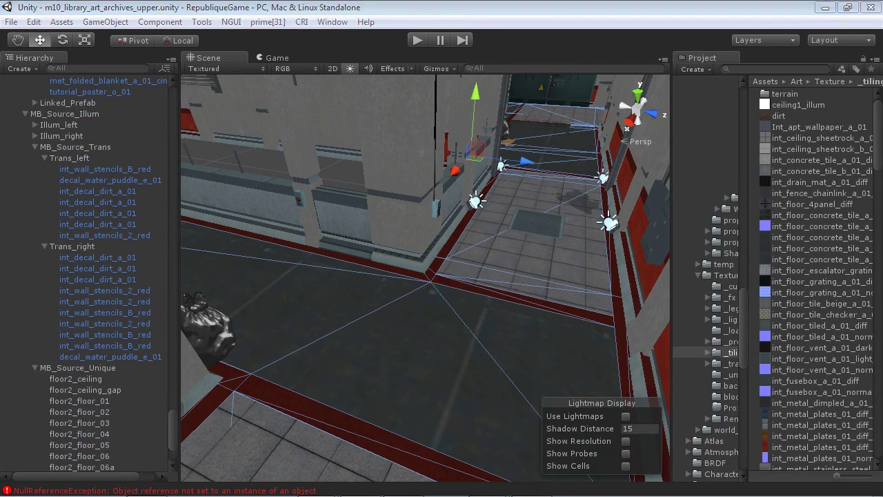
click(329, 21)
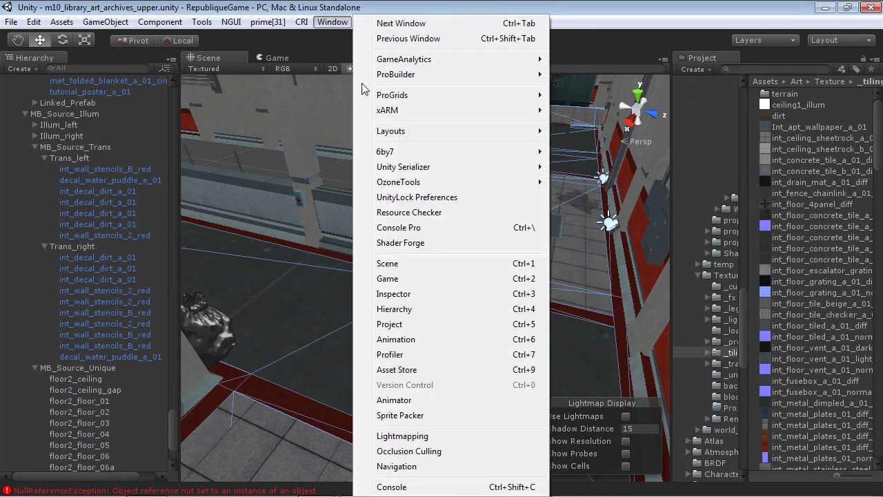
click(385, 298)
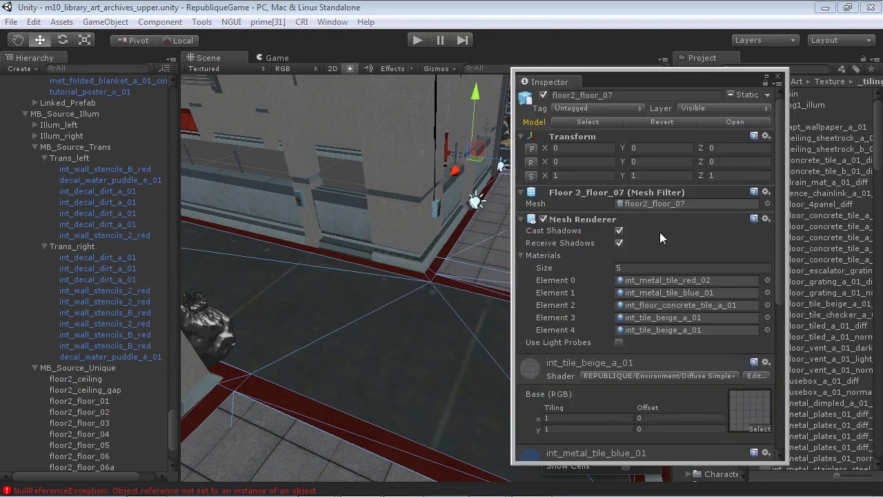
scroll(703, 247, down, 10)
click(749, 334)
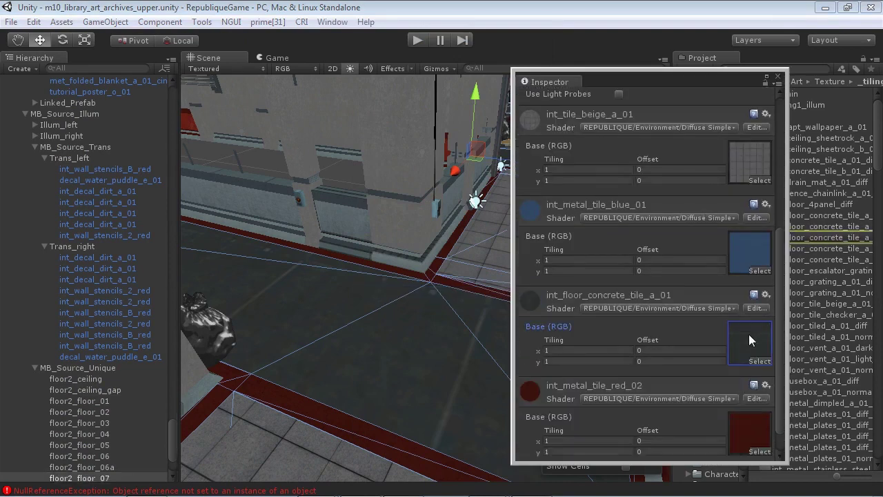
click(817, 237)
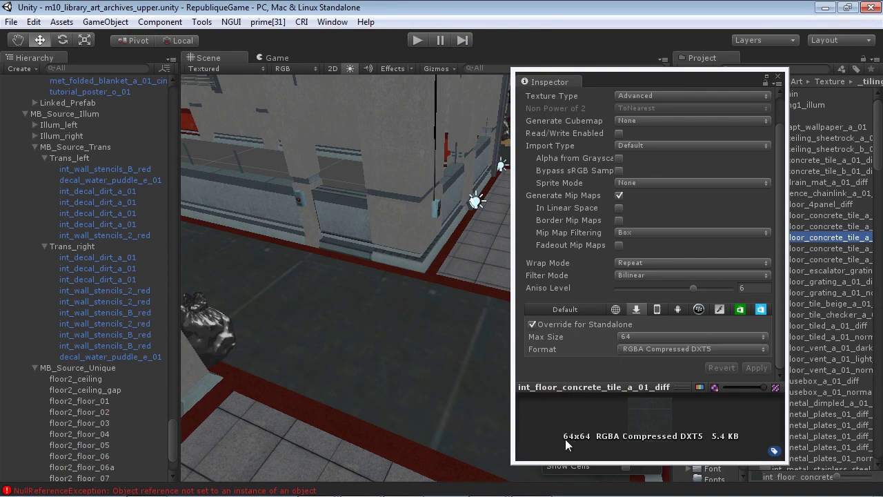
- Set the standalone Max Size of int_floor_concrete_tile_a_01_diff to 4096, apply it, and inspect the dark floor tiles in the corridor
click(628, 336)
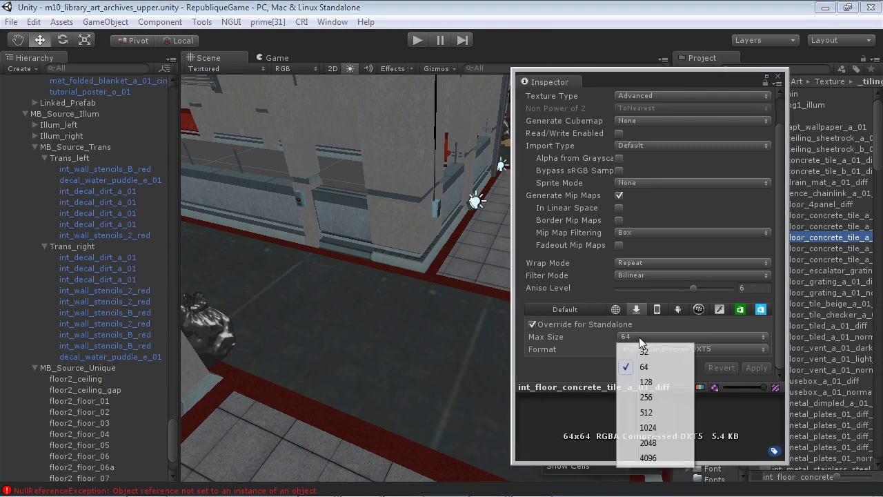
click(653, 463)
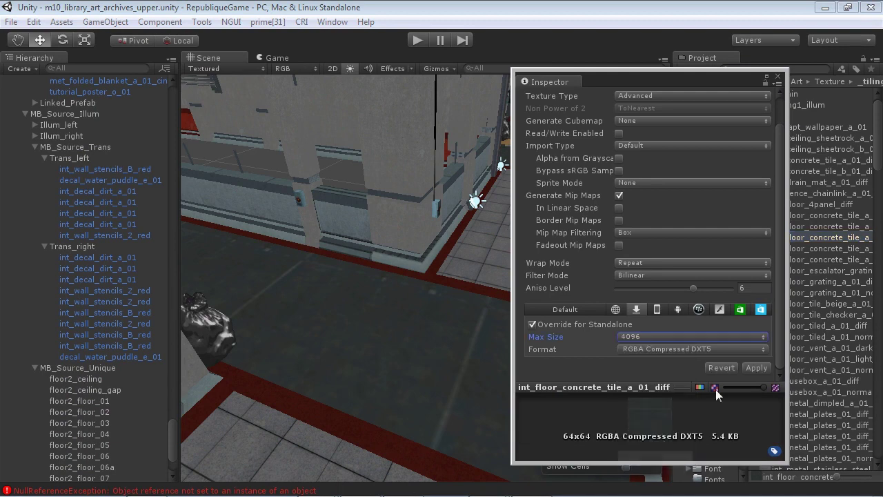
click(755, 368)
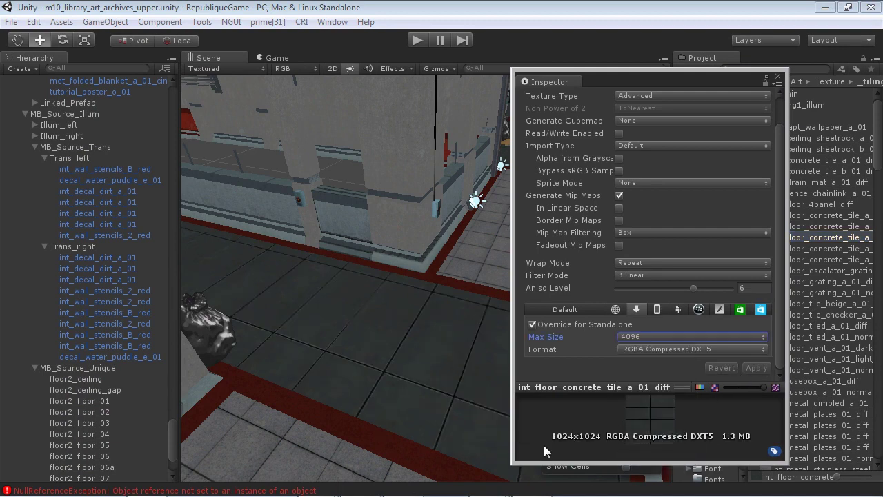
right_drag(484, 387, 470, 324)
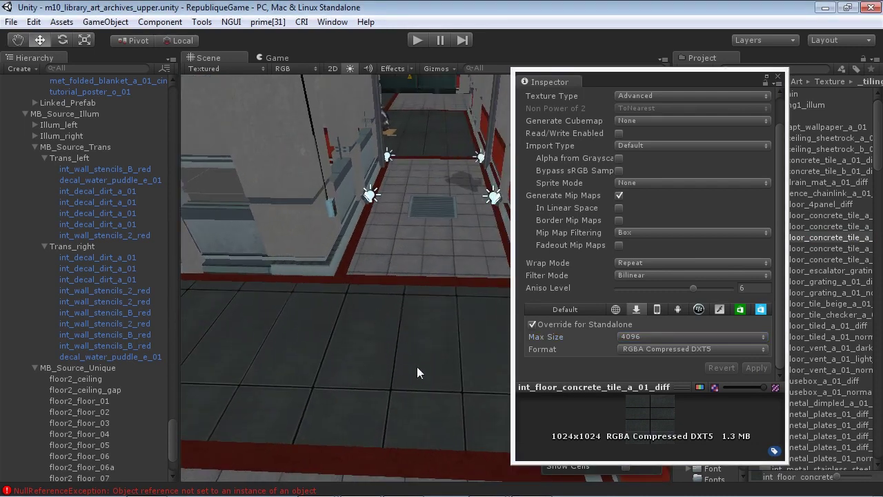
right_drag(422, 323, 429, 325)
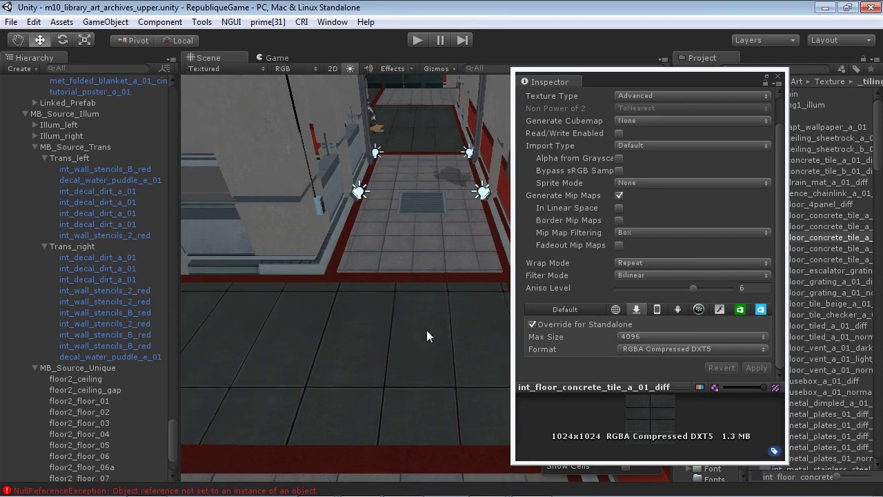
- Run the game, return to the Scene view, and arrange the Inspector and CamoArtTools windows clear of the corridor
click(415, 41)
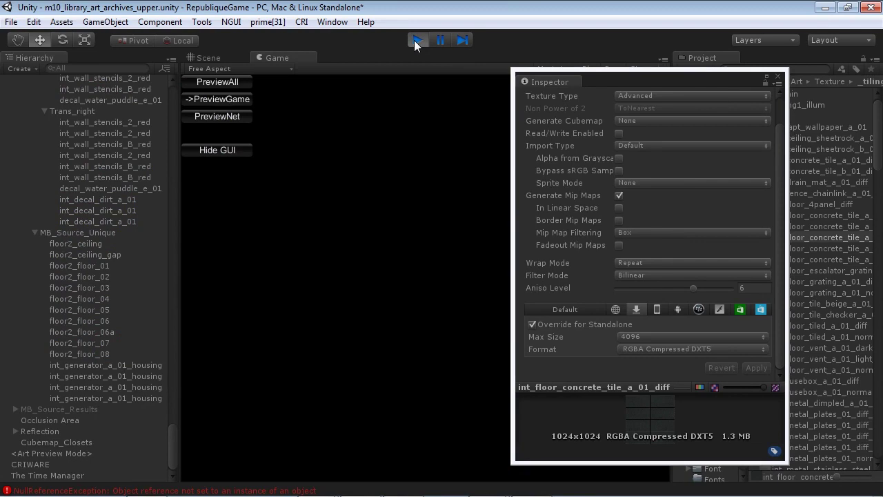
click(215, 56)
drag(590, 80, 640, 77)
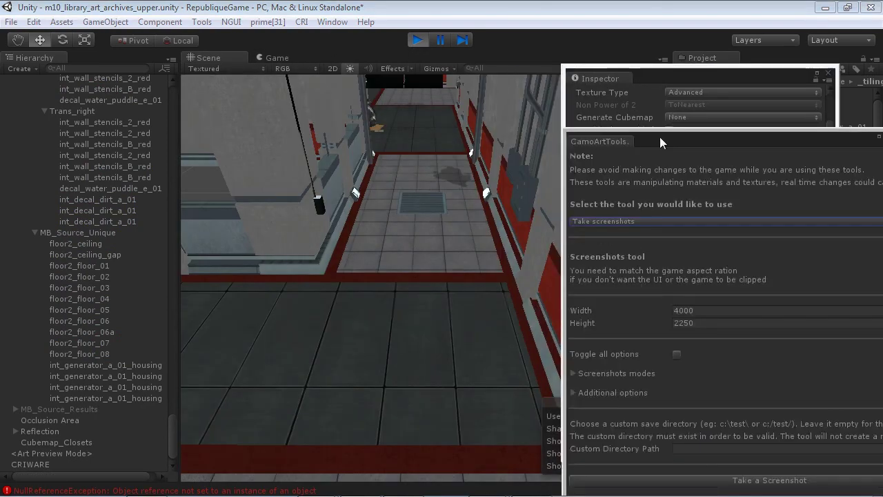
drag(660, 137, 597, 52)
drag(487, 98, 570, 98)
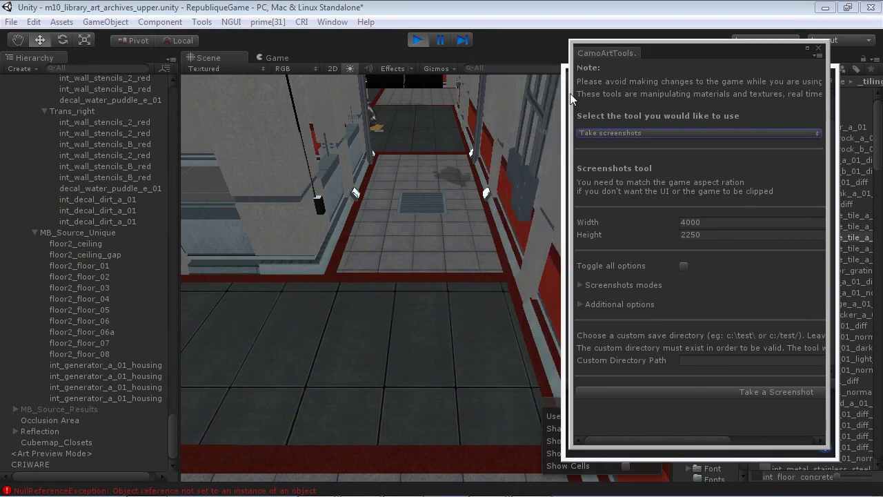
- Choose the Set density texture tool in CamoArtTools and apply the density textures to the scene
click(647, 133)
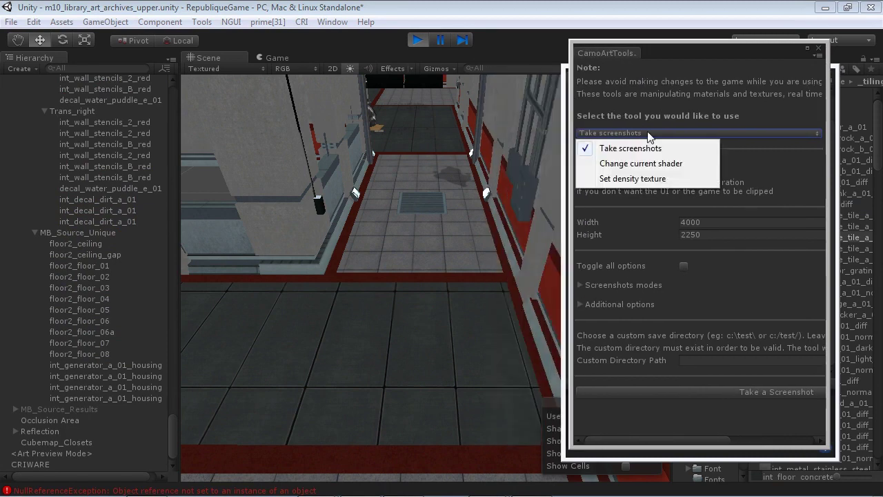
click(632, 179)
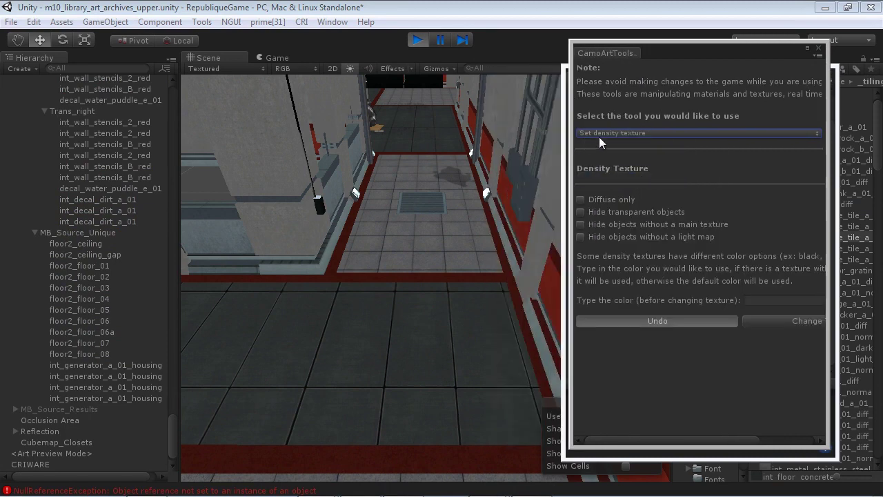
click(786, 320)
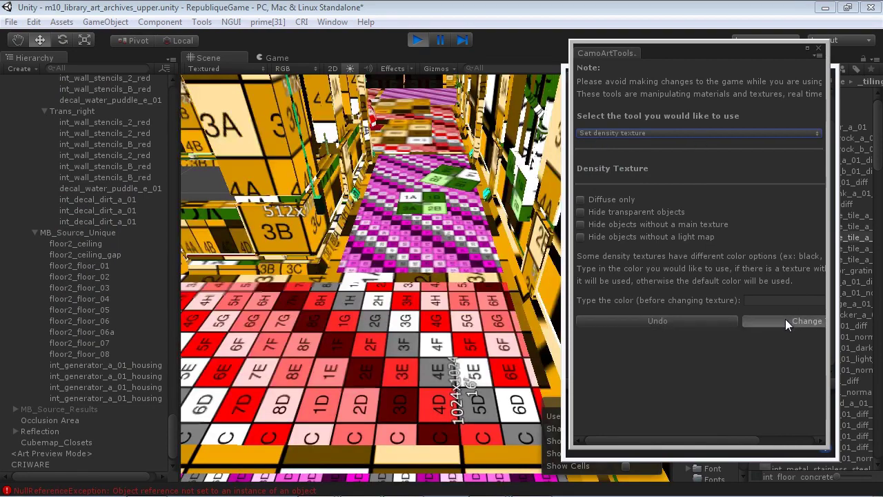
- Examine the texel density of the dark floor against the walls and trash bag, and restore the original textures
alt+drag(477, 312, 432, 326)
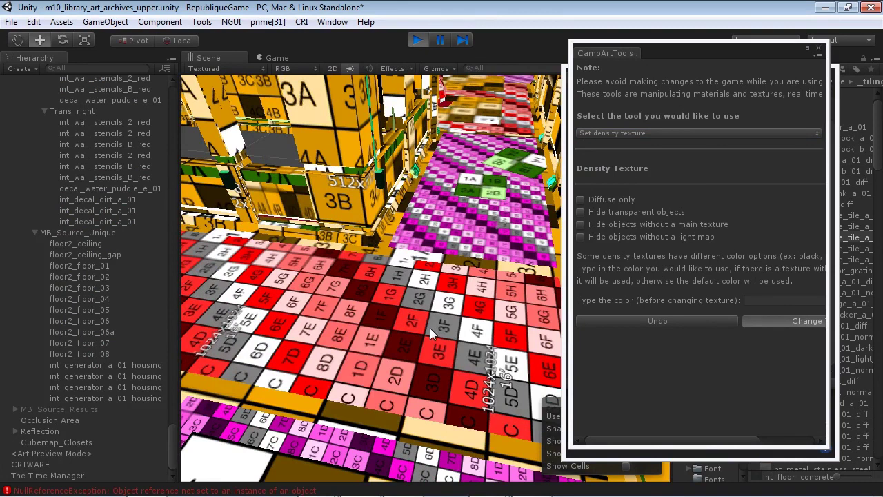
alt+drag(430, 327, 433, 322)
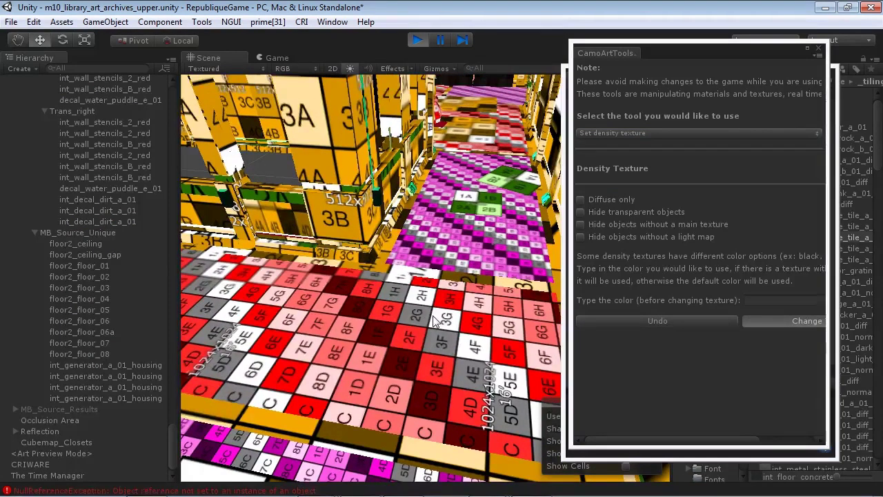
alt+drag(435, 320, 355, 319)
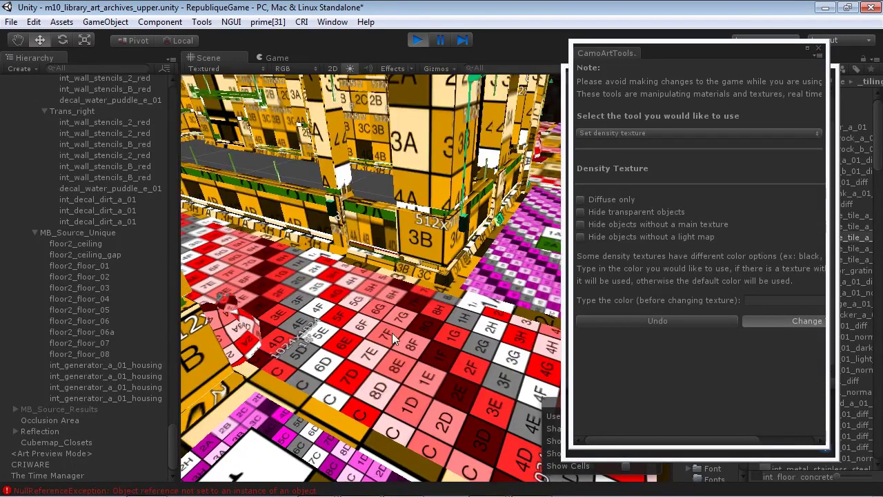
alt+drag(406, 345, 225, 298)
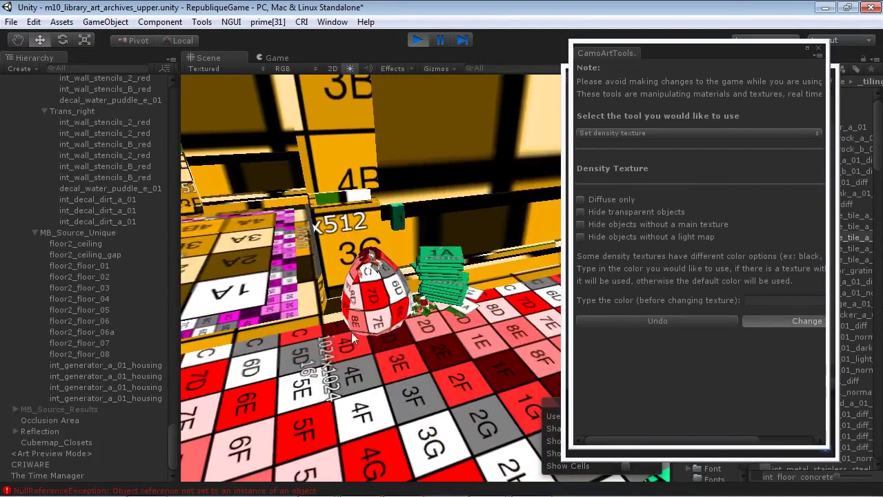
alt+drag(411, 323, 340, 227)
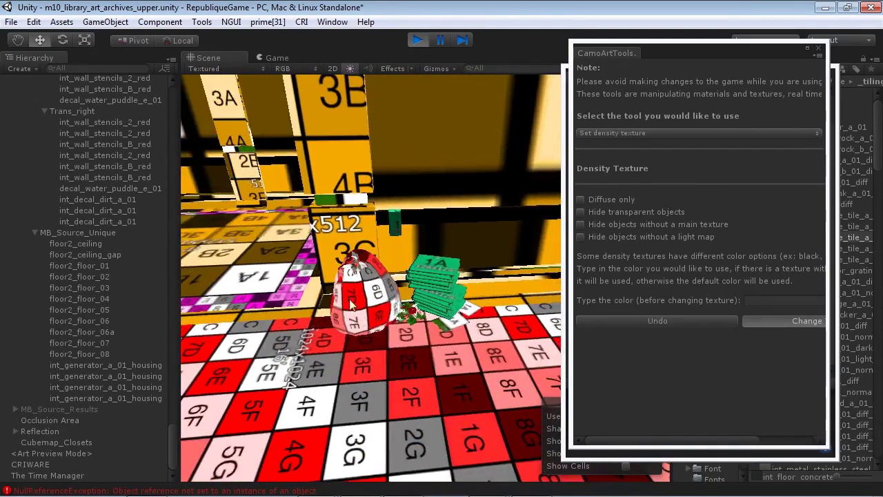
alt+drag(340, 227, 449, 363)
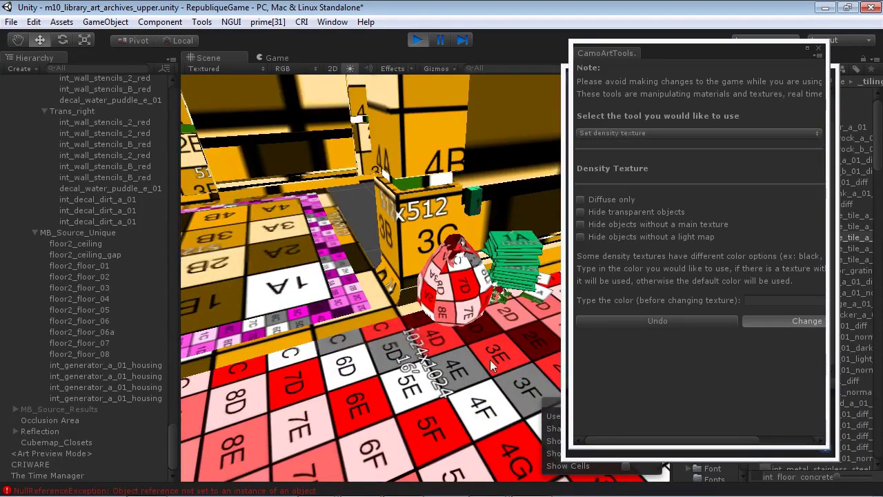
alt+drag(485, 343, 518, 362)
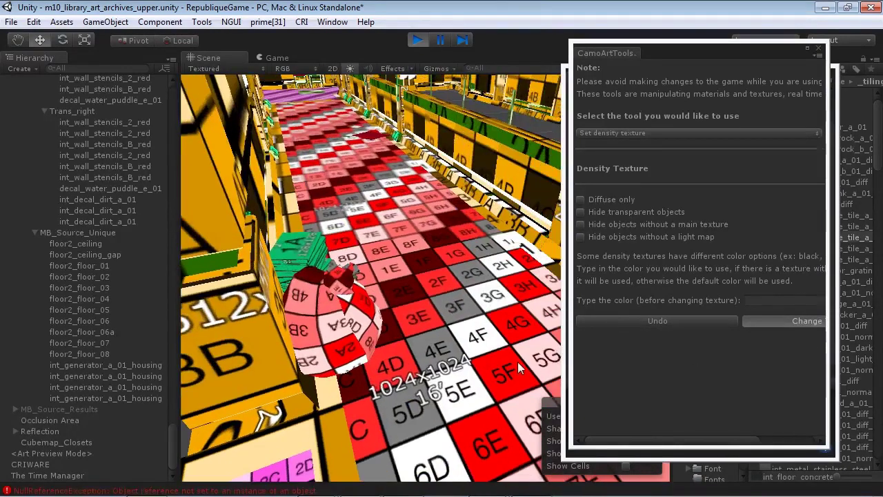
click(672, 322)
- Select the corridor floor mesh, locate its int_floor_concrete_tile_a_01 base texture, and set that texture's standalone Max Size to 512
click(464, 323)
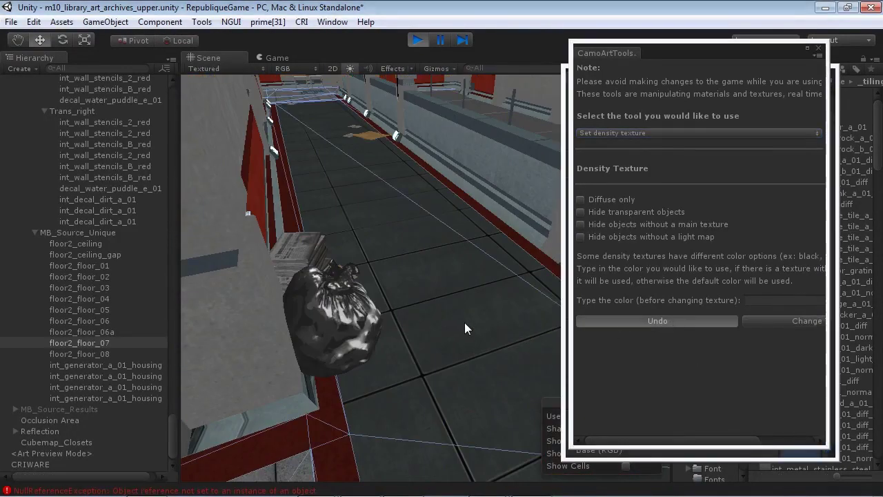
alt+drag(456, 327, 524, 228)
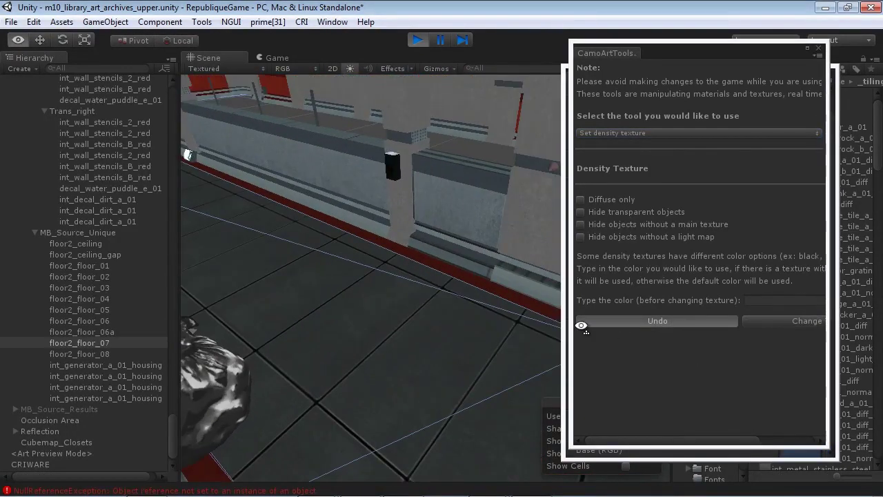
click(563, 102)
double_click(815, 310)
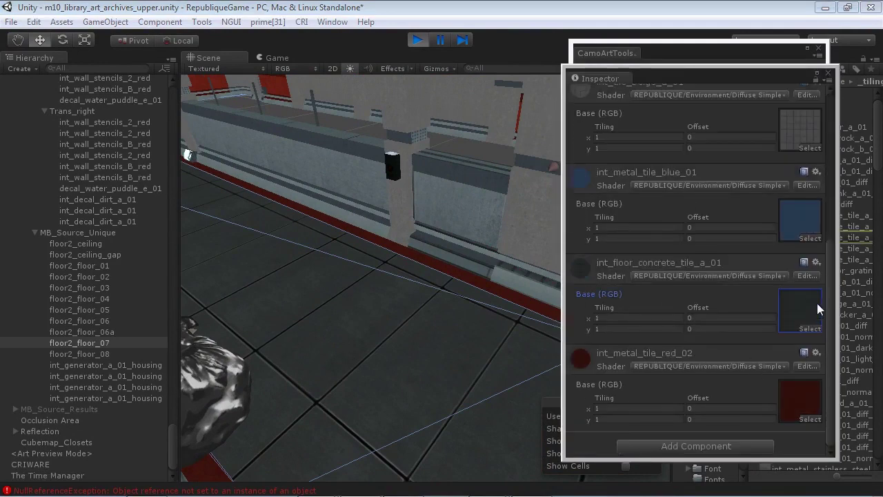
click(717, 331)
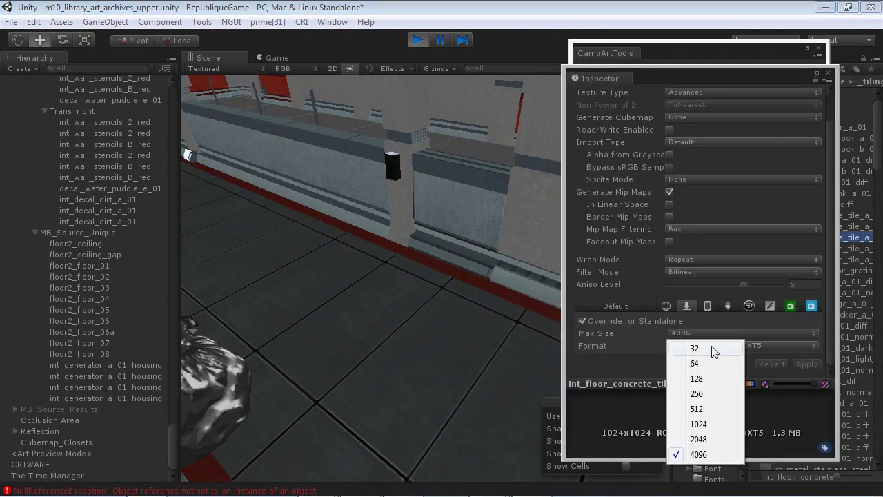
click(680, 408)
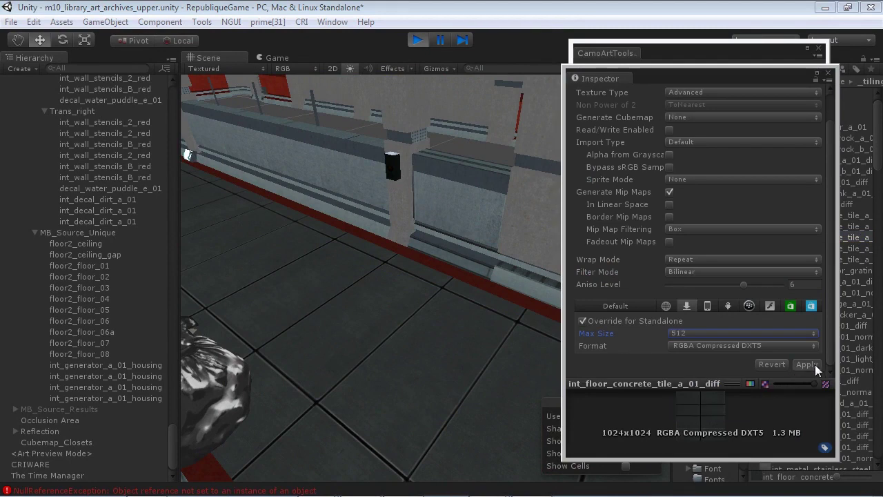
click(815, 364)
- Reapply the density textures with the resized floor texture, compare the dark floor's texel density with the walls, and restore the original textures
click(670, 51)
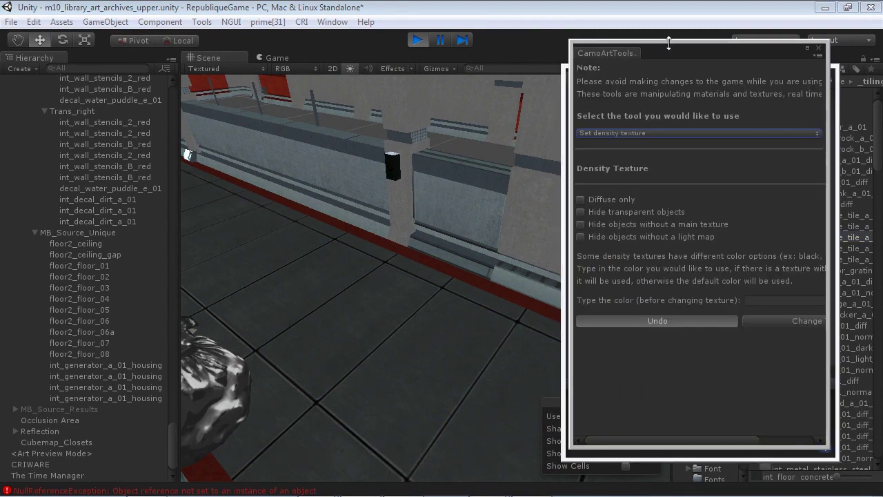
drag(659, 50, 606, 48)
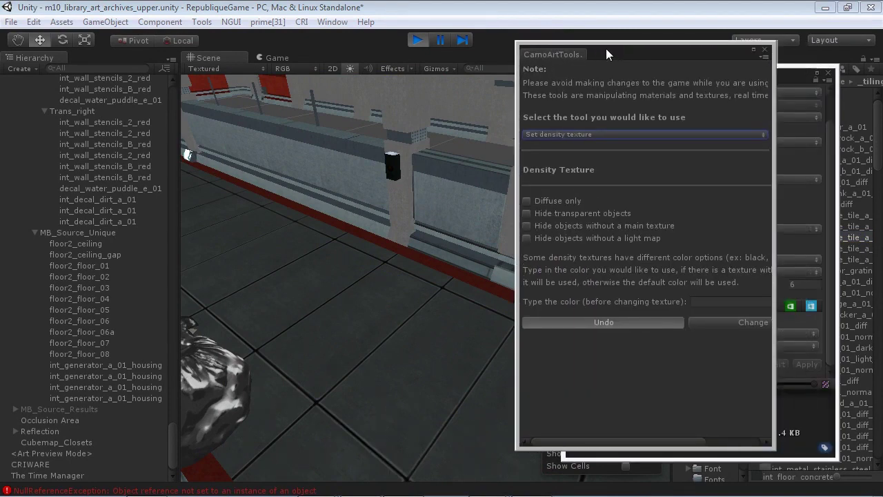
click(787, 73)
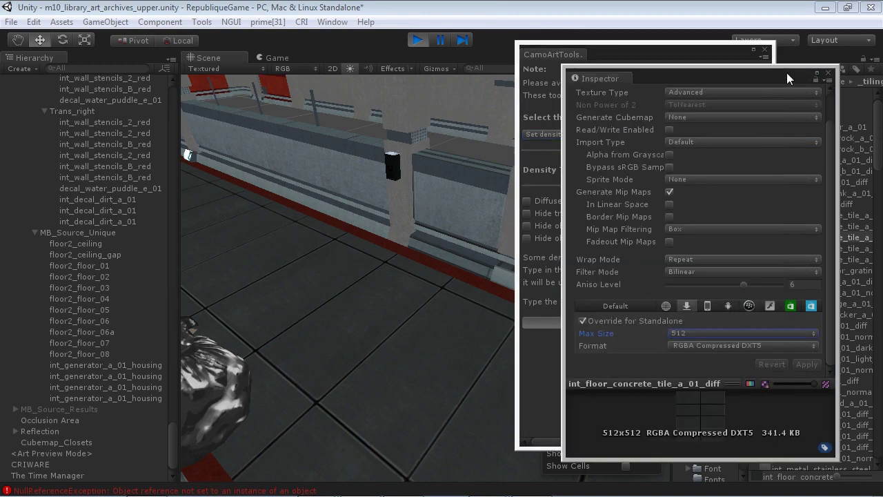
click(608, 59)
click(726, 317)
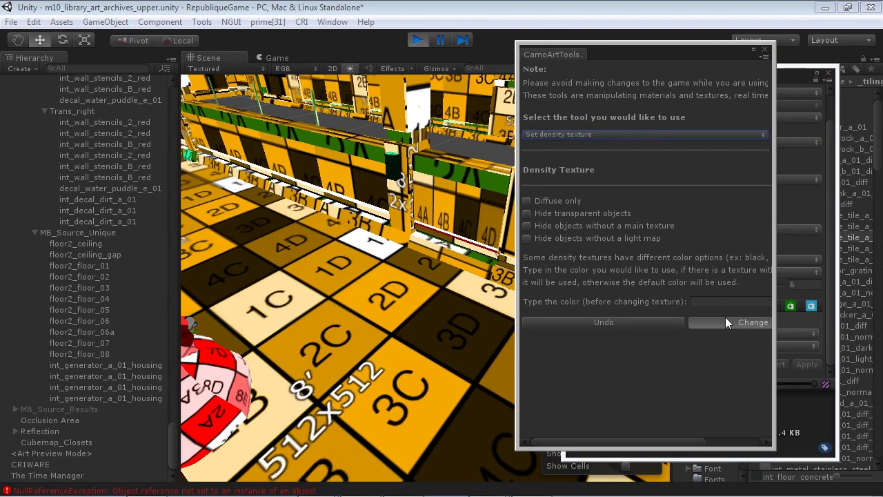
right_drag(297, 227, 288, 220)
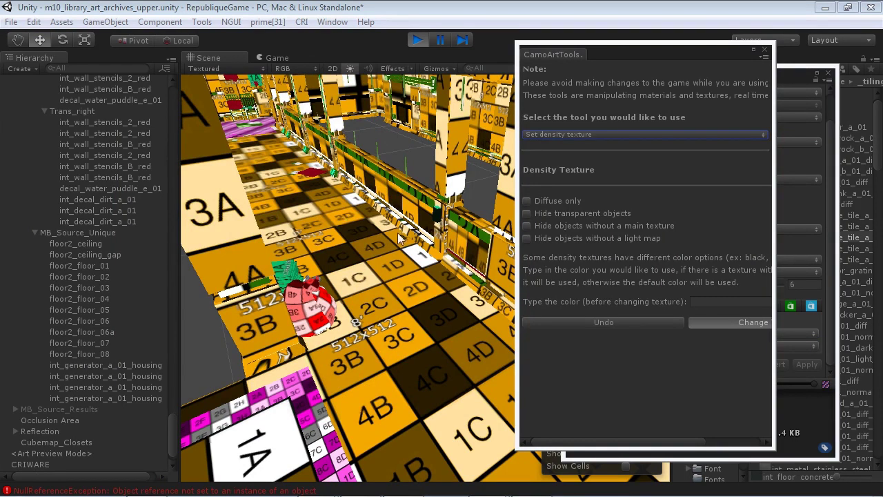
right_drag(399, 238, 459, 288)
click(649, 322)
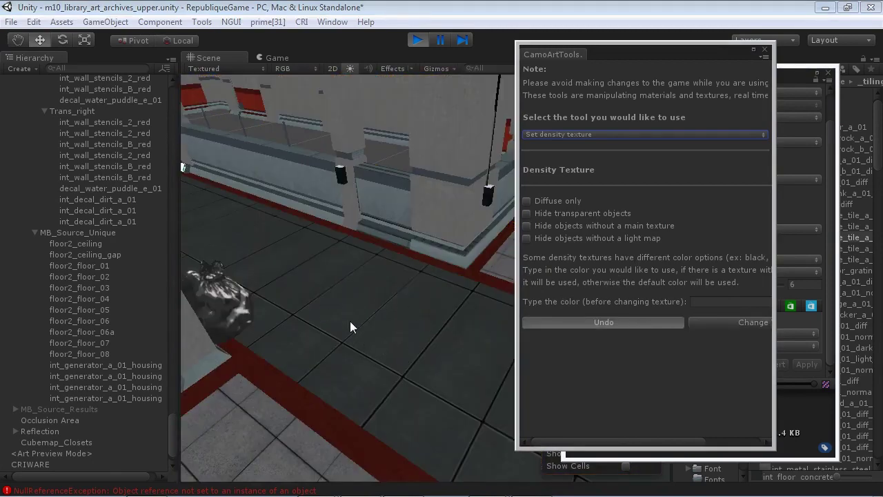
- Show the density textures again to compare the light tile floor with the dark floor, and revert them to view the light tiles
click(726, 323)
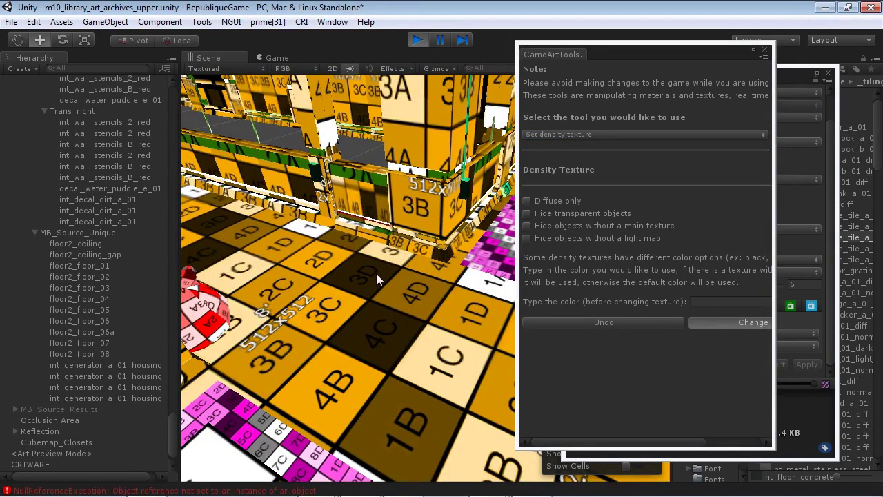
right_drag(351, 282, 440, 311)
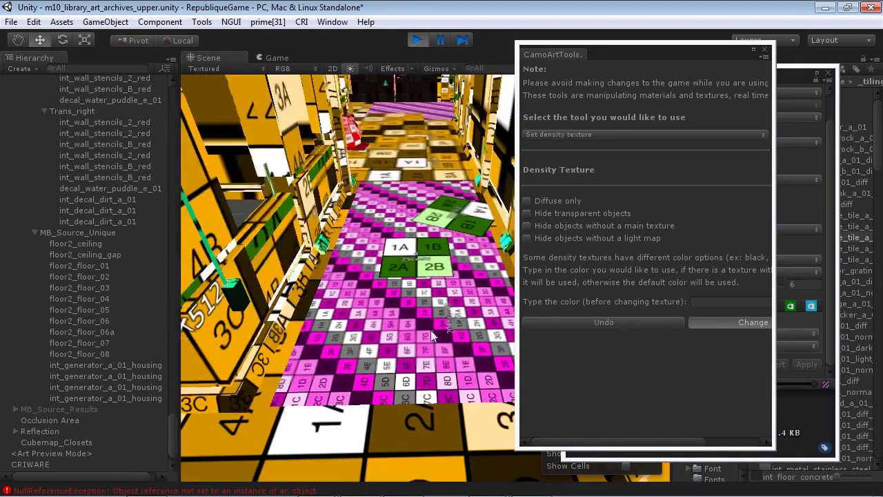
click(622, 326)
right_drag(373, 359, 347, 363)
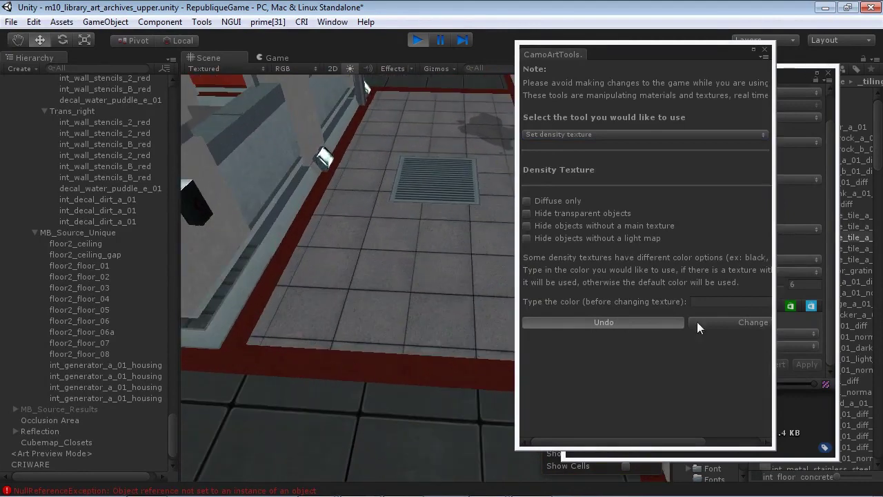
- Check the light tile floor's density around the floor grate with the density textures, and revert to the original textures
click(719, 322)
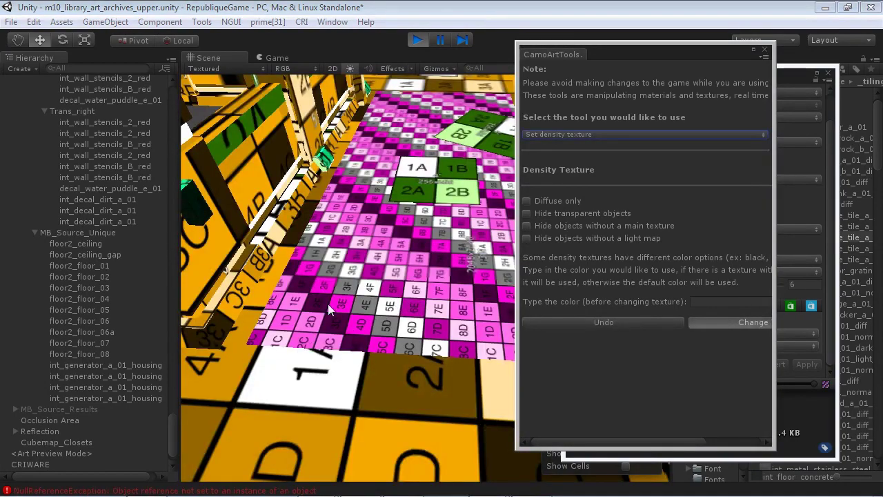
alt+drag(382, 315, 428, 314)
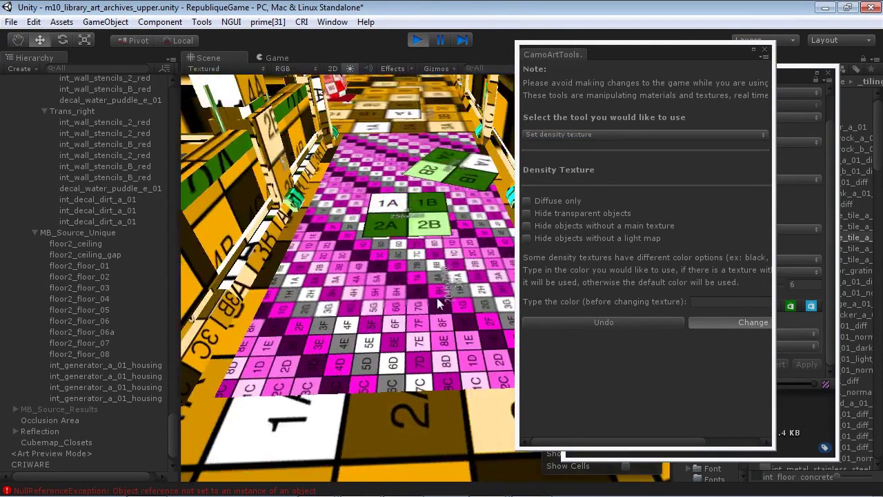
click(610, 323)
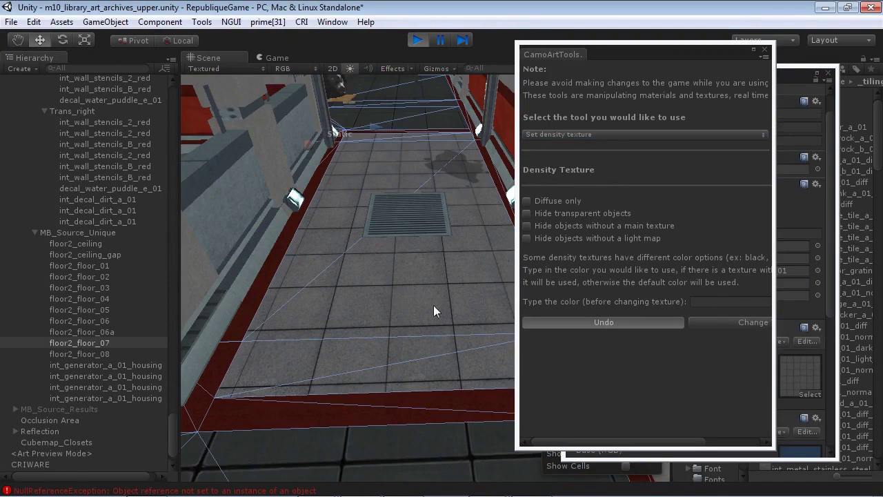
- Locate the light tile floor's int_floor_tile_beige_a_01_diff texture, find its standalone size settings, and inspect the texture in an enlarged preview
click(784, 382)
click(860, 282)
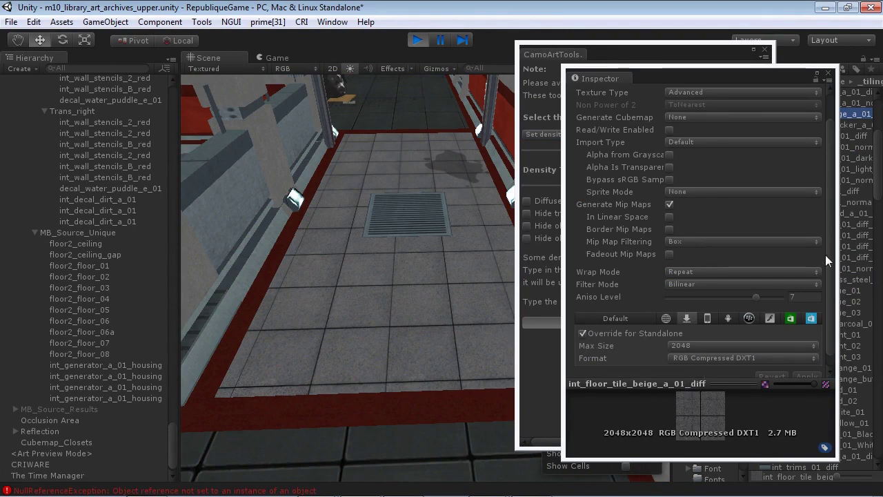
drag(827, 255, 828, 294)
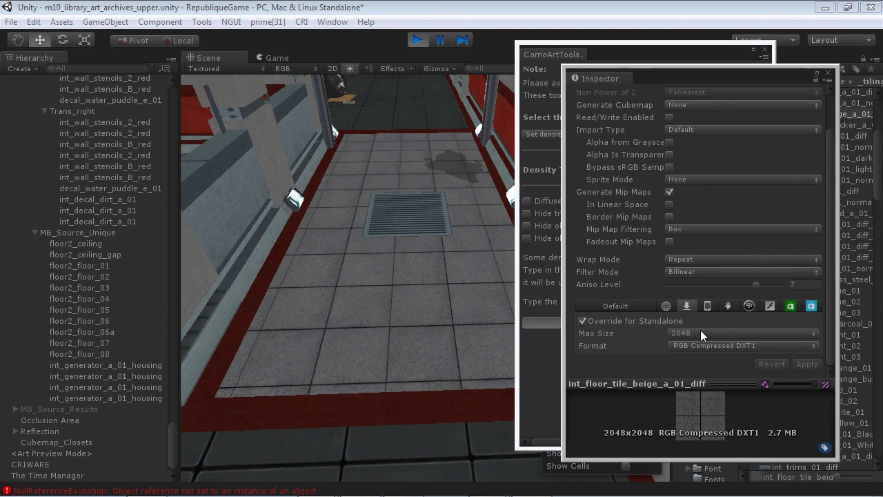
drag(667, 384, 656, 182)
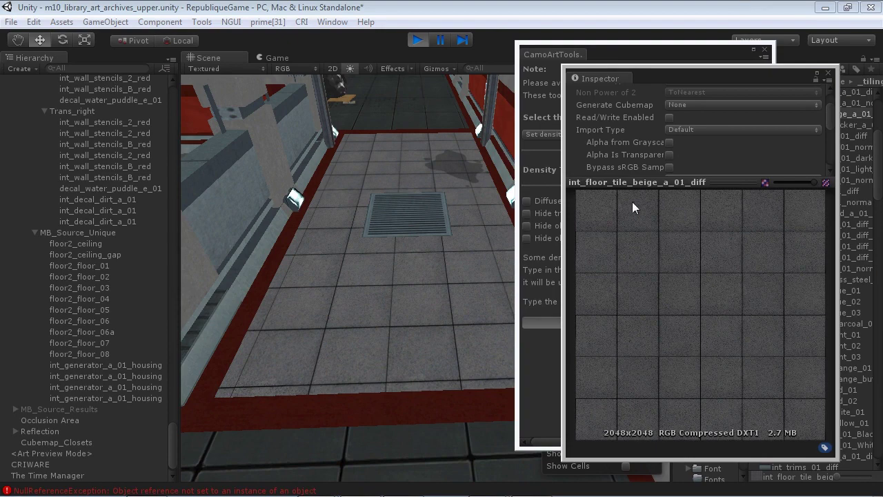
drag(634, 181, 641, 370)
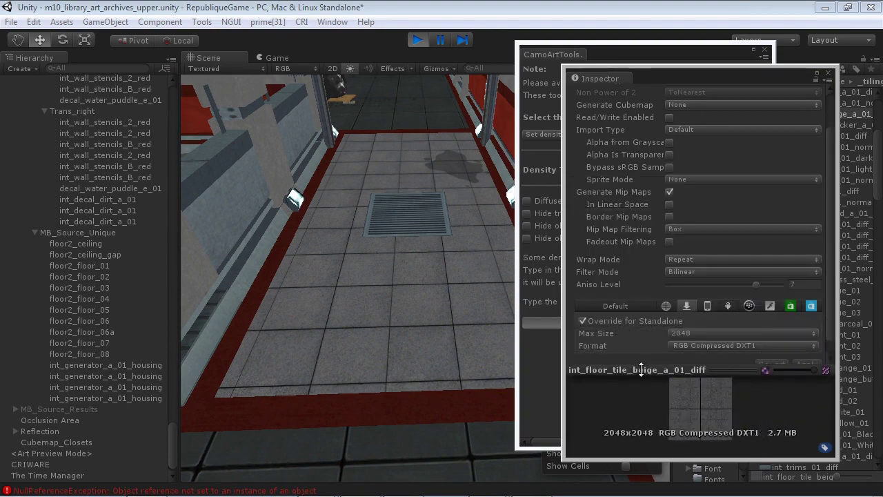
- Set the standalone Max Size of int_floor_tile_beige_a_01_diff to 512 and apply it
click(687, 333)
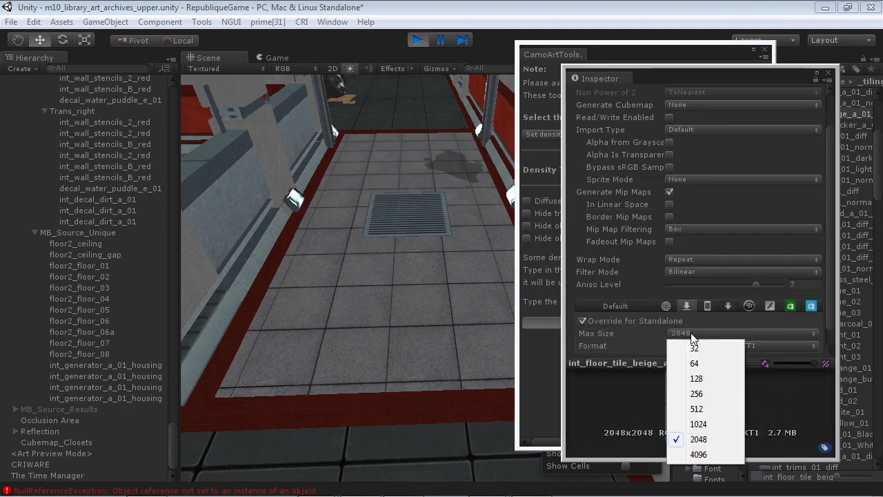
click(698, 408)
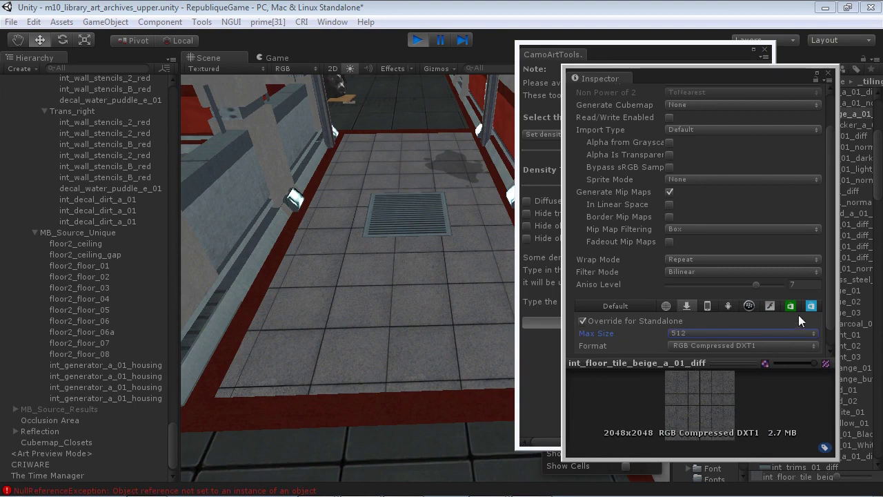
scroll(829, 281, down, 1)
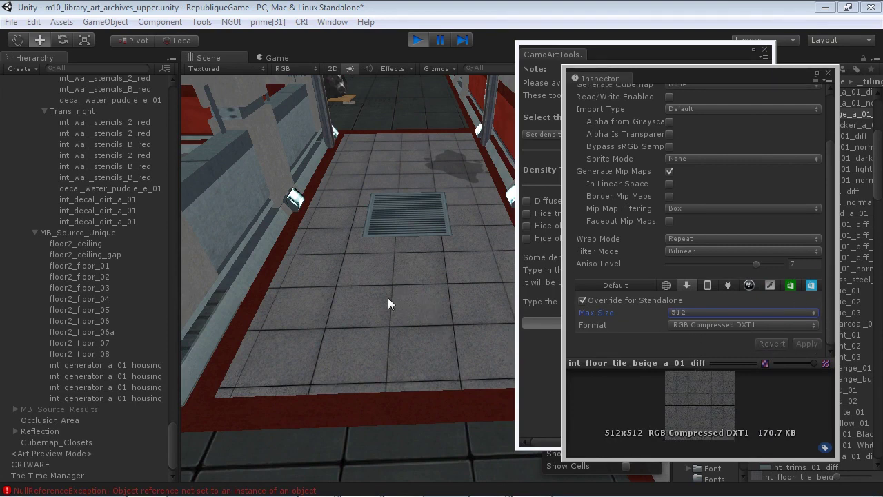
- Switch the beige floor tile texture back to a Max Size of 2048 to compare the floor's sharpness, and return it to 512
click(675, 313)
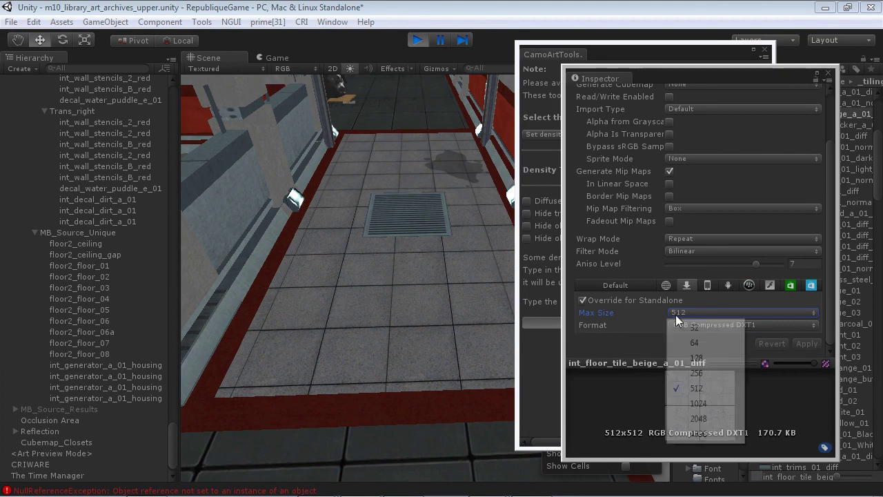
click(700, 418)
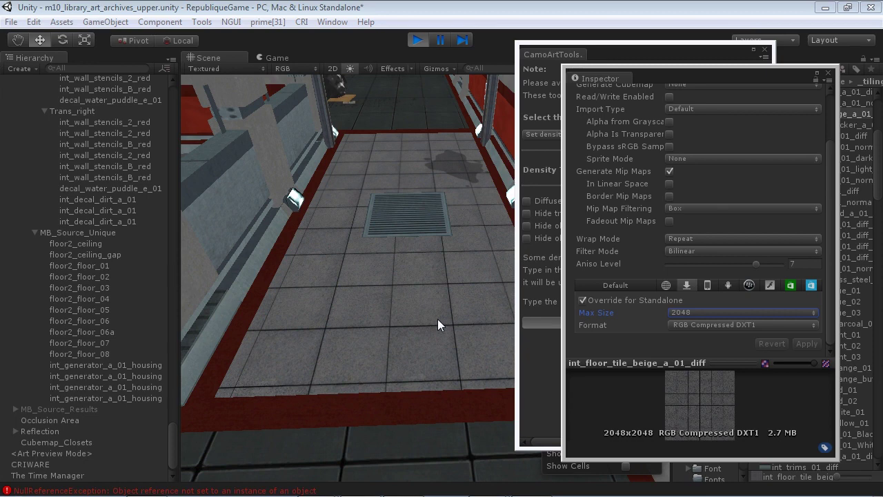
alt+drag(437, 319, 411, 324)
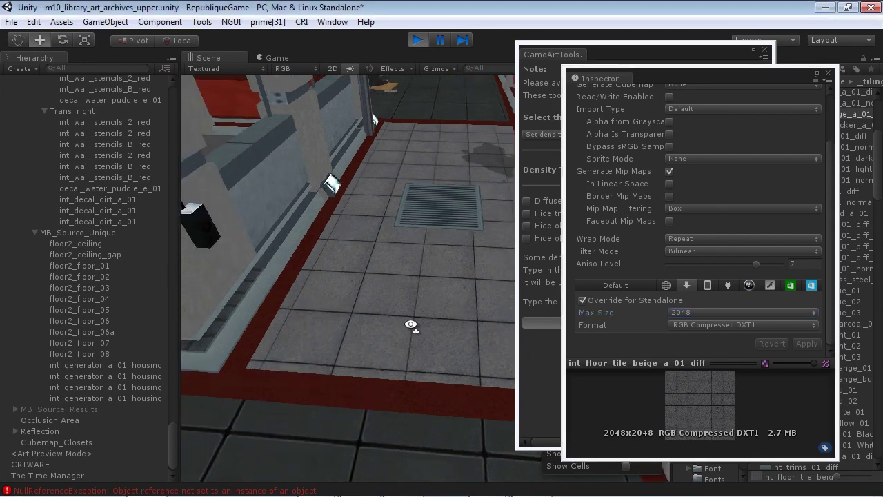
click(680, 315)
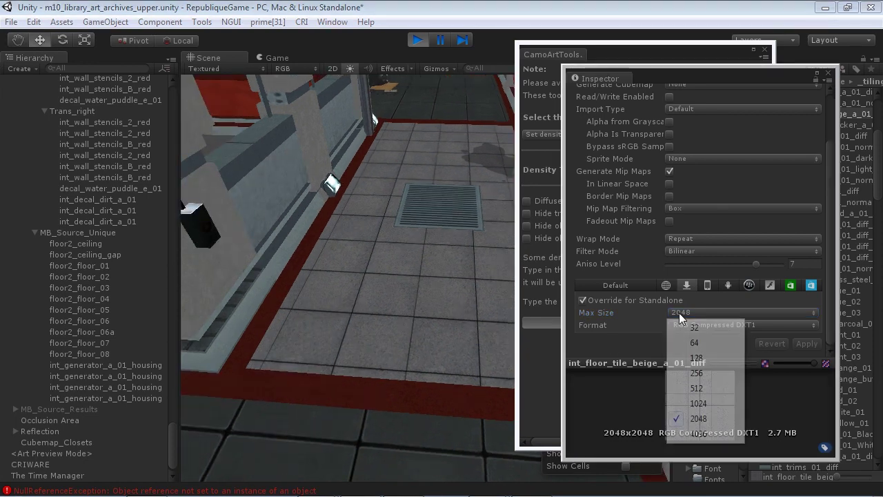
click(698, 387)
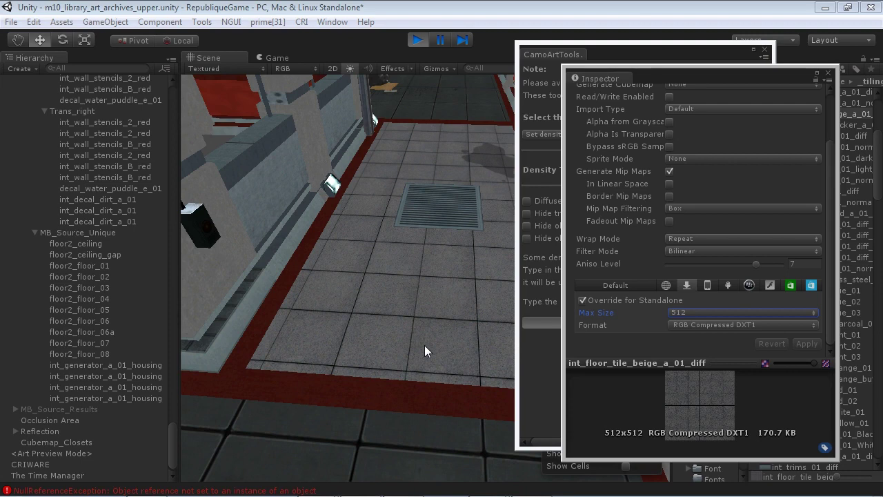
- Show the density textures to compare the resized light tile floor with the dark floor and walls, and restore the original textures
right_drag(424, 351, 450, 332)
click(537, 376)
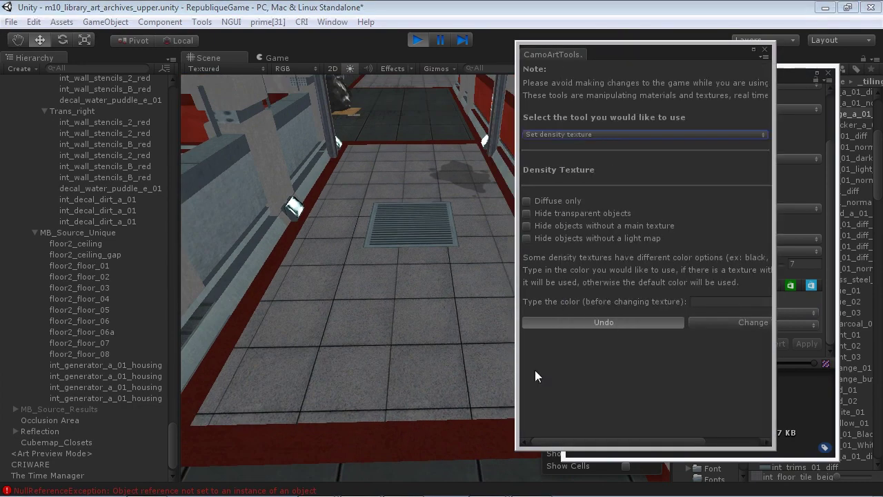
click(731, 324)
right_drag(386, 318, 362, 321)
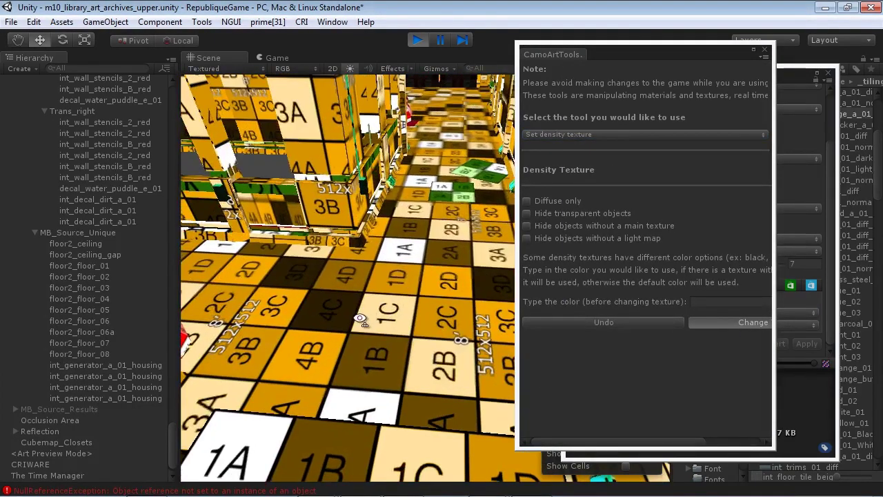
right_drag(437, 146, 409, 351)
click(614, 326)
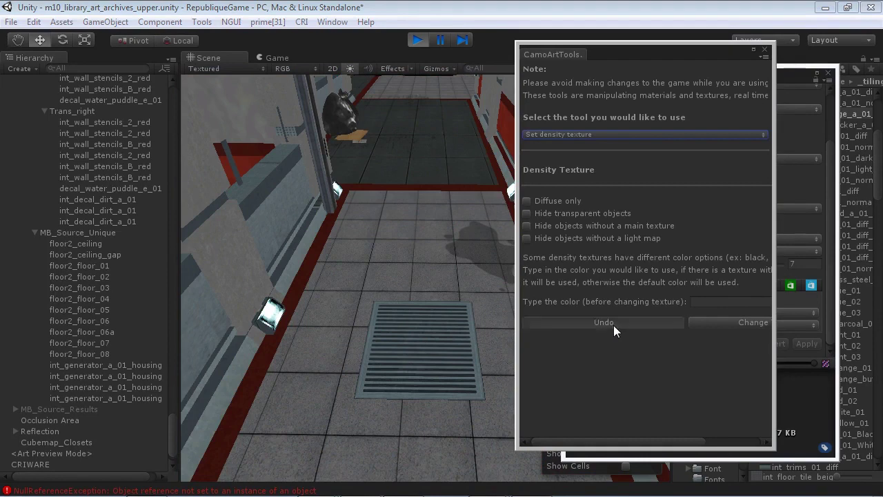
- Reapply the density textures to check the floor grate and the trash bags against their surroundings, and revert them
click(729, 320)
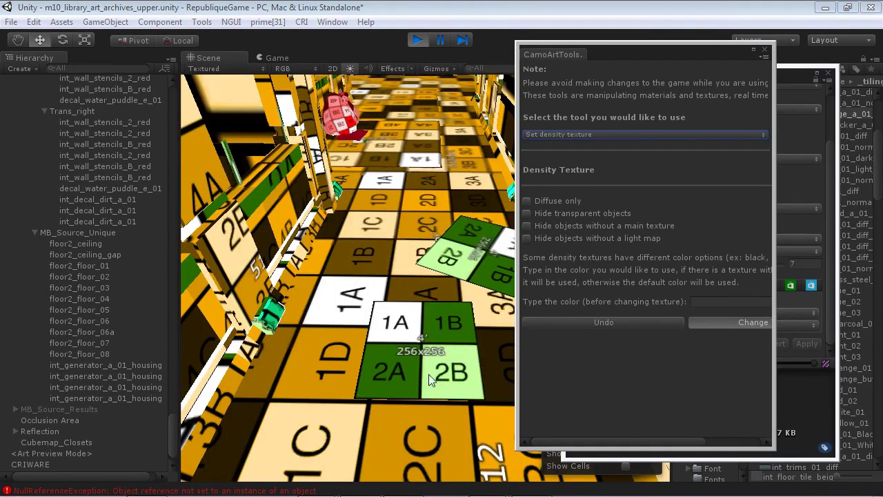
right_drag(421, 386, 629, 340)
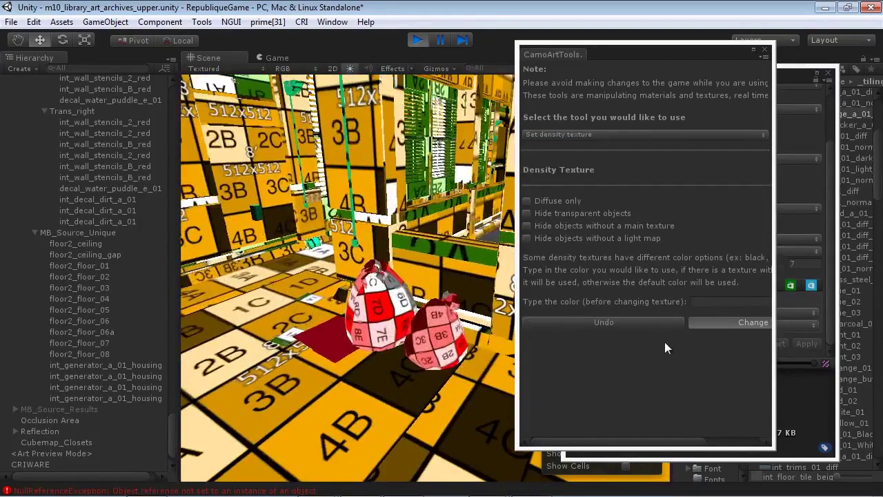
click(624, 326)
- Select a trash bag, locate its debris_trashbag_a_01_diff base texture, and apply a standalone Max Size of 512
click(386, 314)
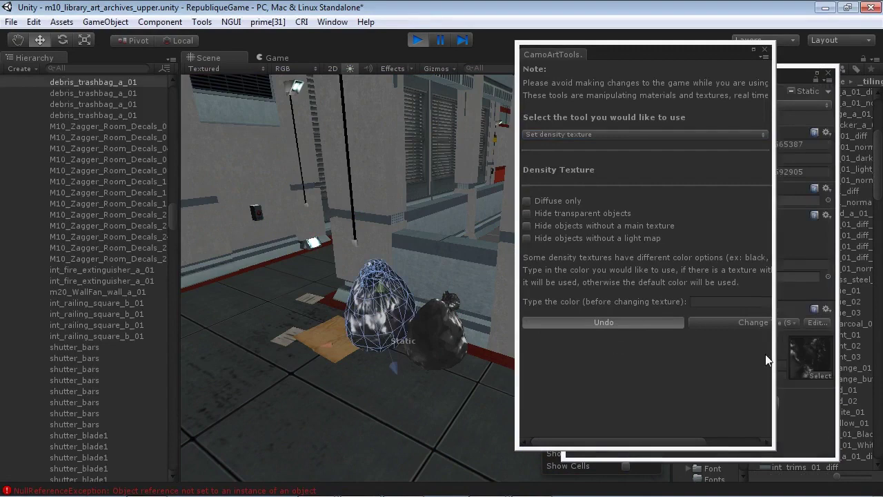
click(824, 363)
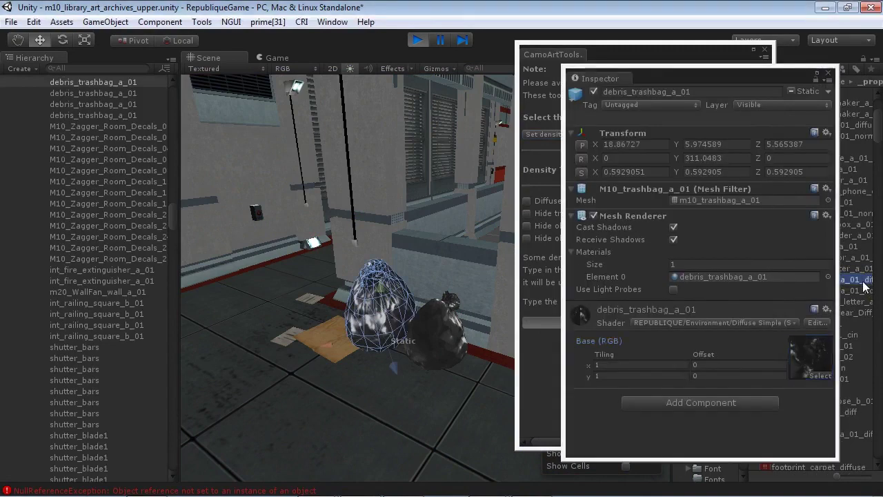
click(862, 280)
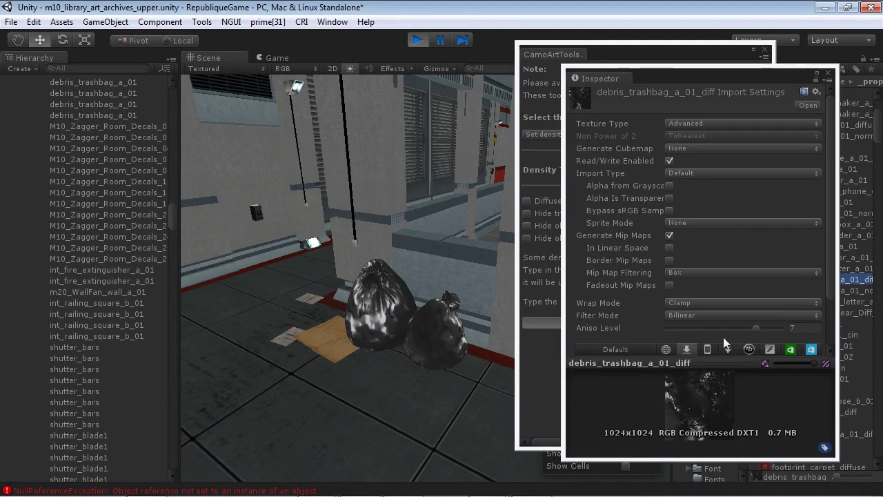
scroll(831, 288, down, 3)
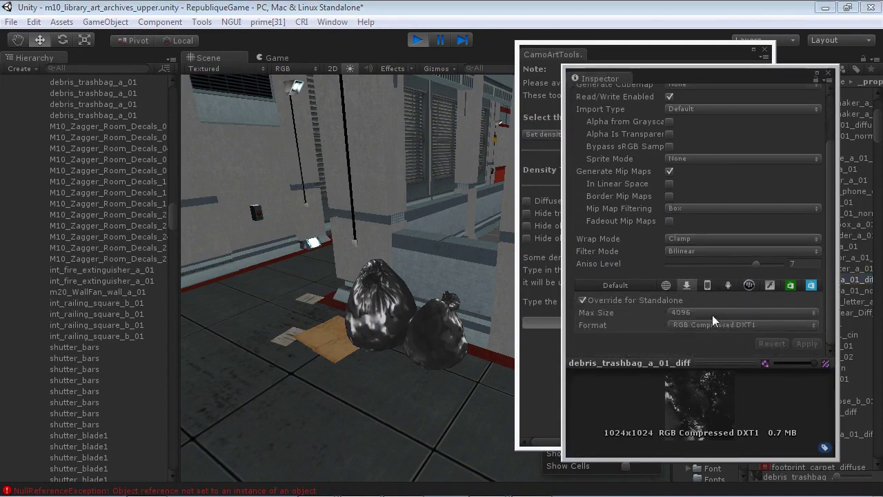
click(711, 315)
click(699, 388)
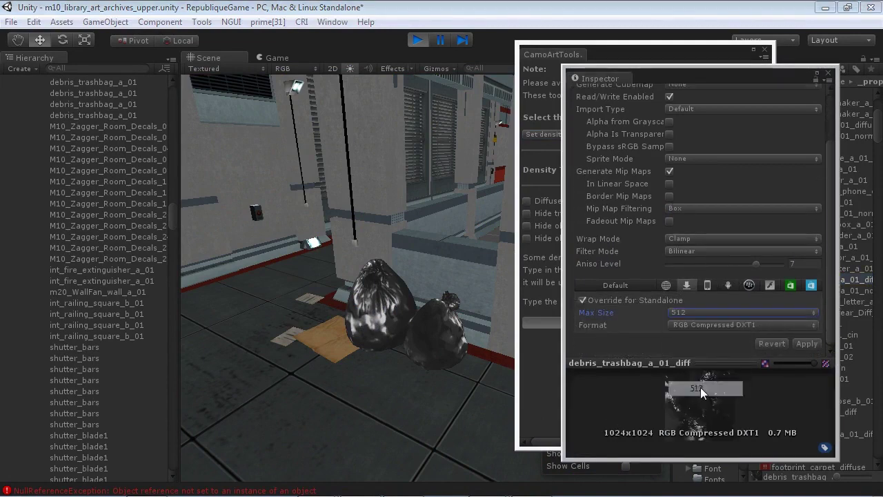
click(804, 343)
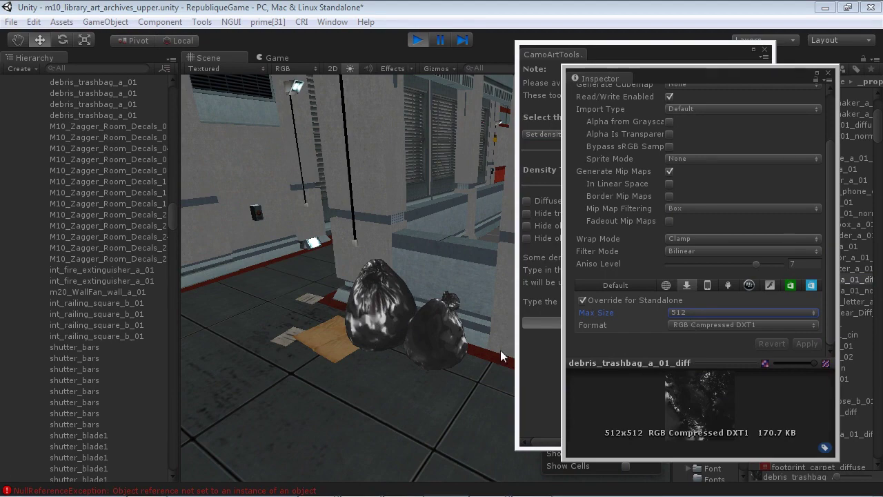
- Show the density textures to check the resized trash bags and the small sign on the pillar, and restore the original textures
click(542, 346)
click(729, 322)
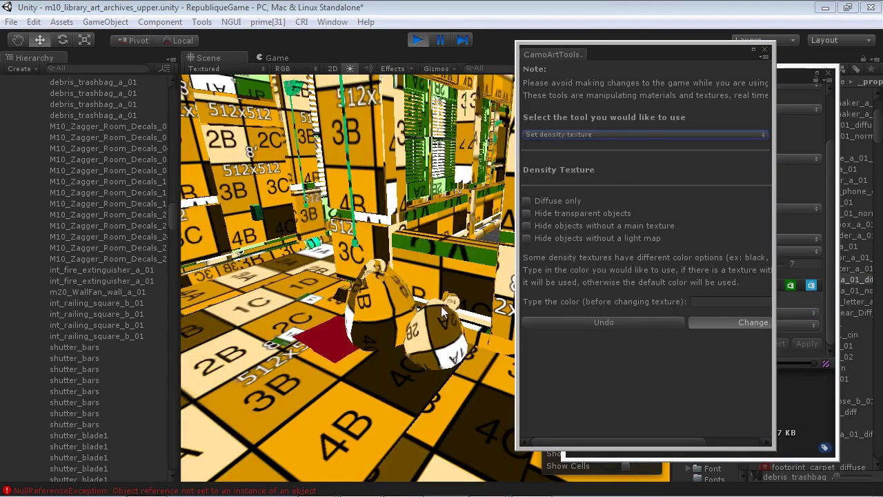
alt+drag(441, 306, 350, 332)
right_drag(350, 331, 298, 315)
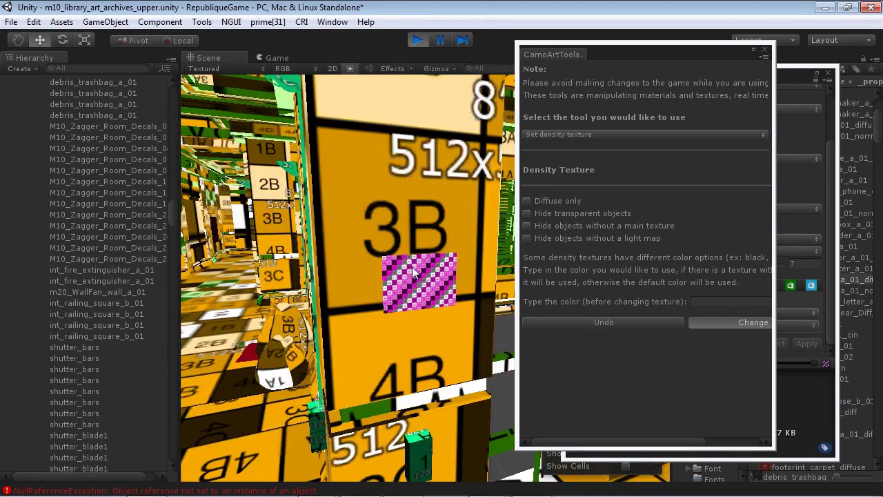
right_drag(395, 298, 389, 330)
click(575, 325)
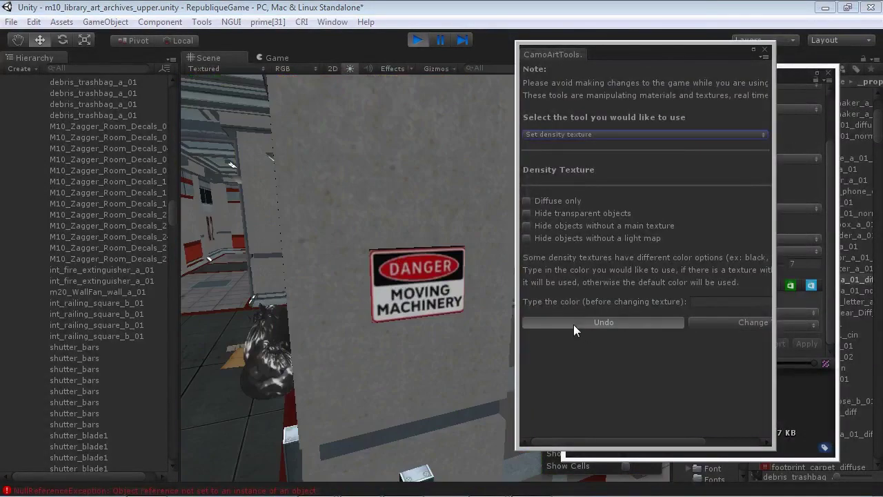
- Select the Danger Moving Machinery sign, locate its m10_Signs_i_01 base texture, and apply a standalone Max Size of 128
right_drag(424, 340, 427, 309)
key(w)
click(428, 309)
click(802, 425)
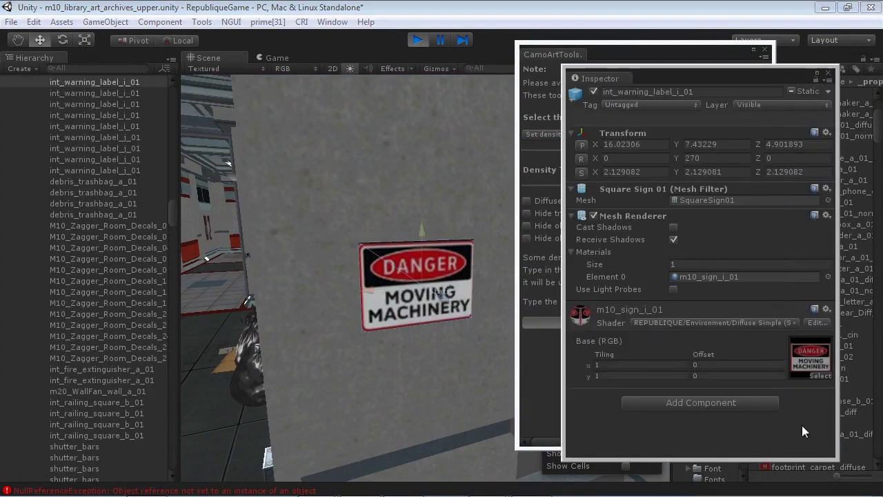
click(802, 368)
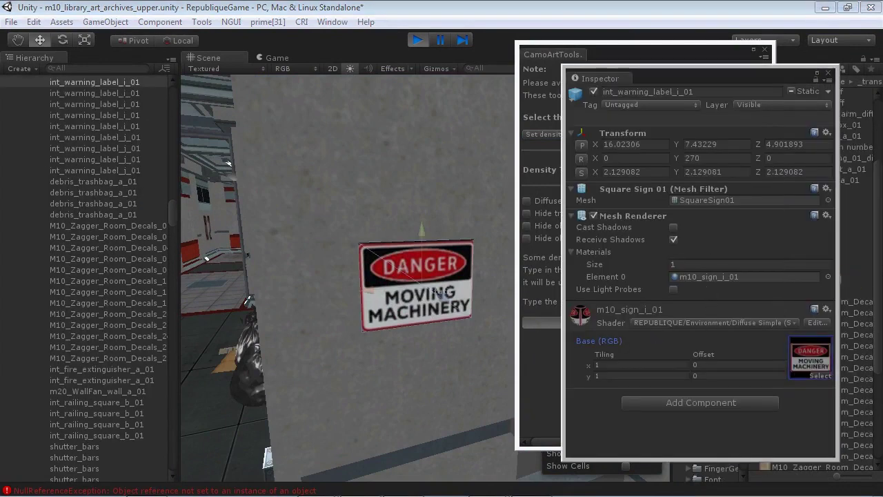
click(842, 279)
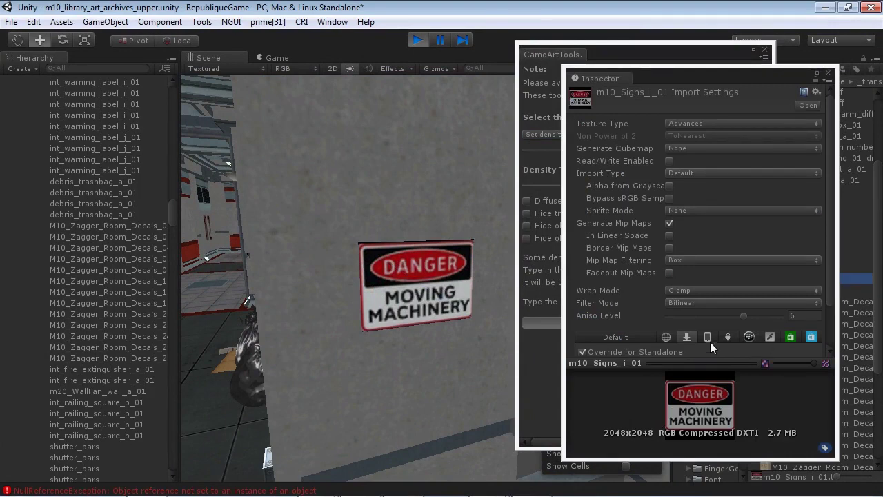
mouse_move(703, 359)
mouse_down()
mouse_move(697, 238)
mouse_move(688, 365)
mouse_up()
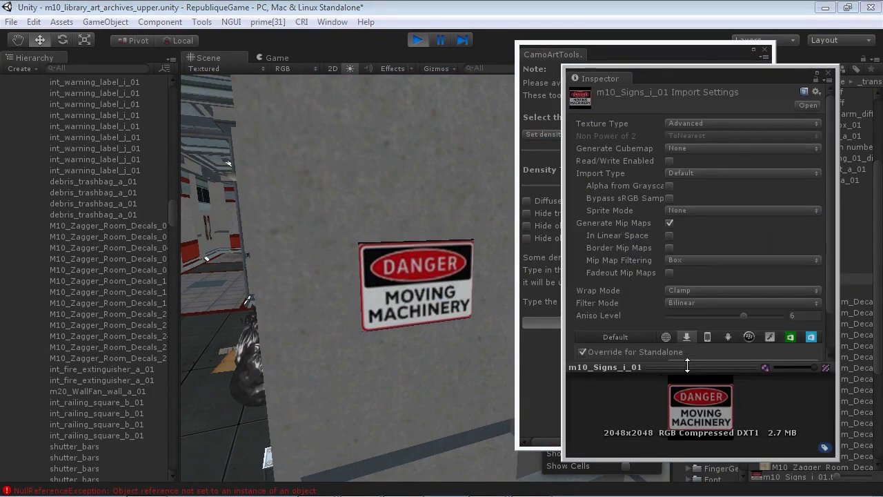
drag(833, 274, 829, 325)
click(674, 317)
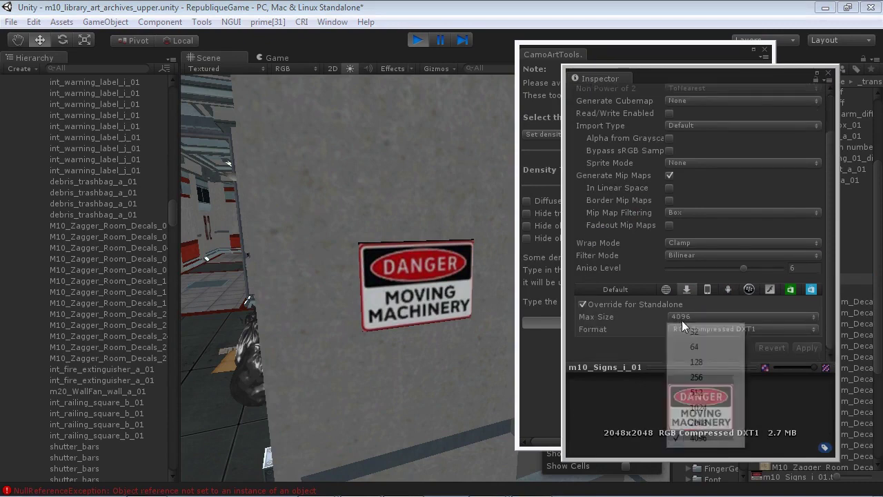
click(707, 364)
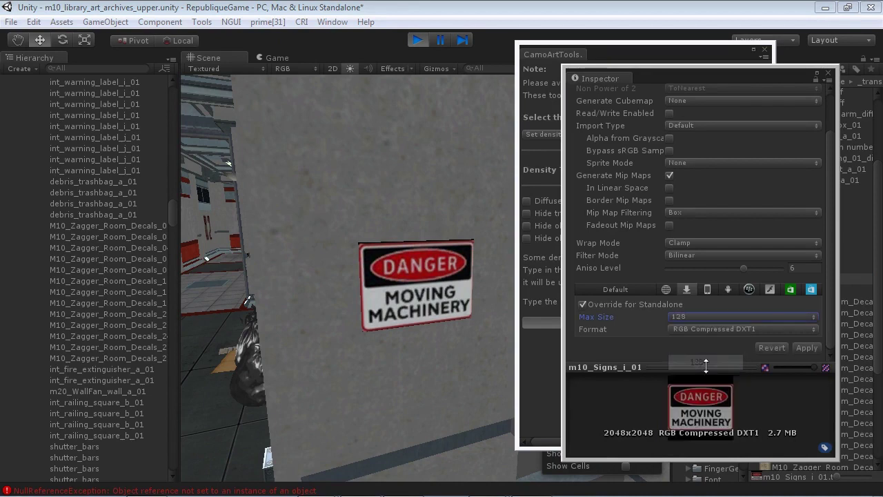
click(807, 348)
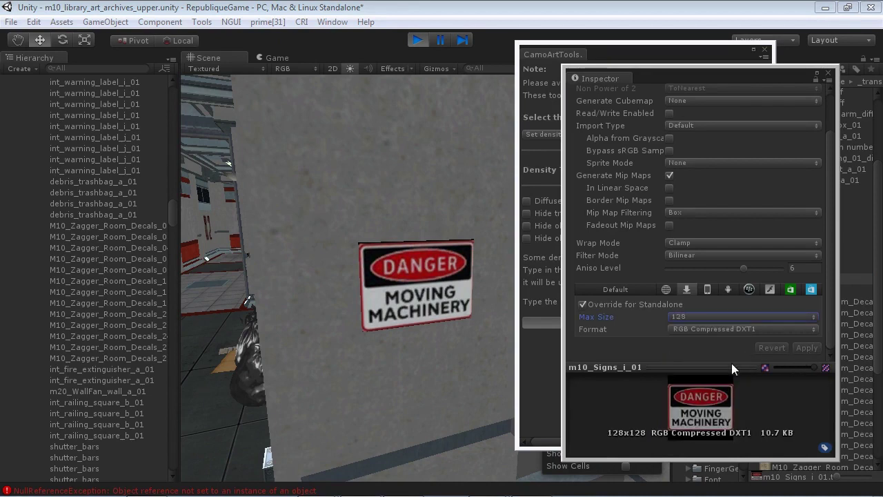
mouse_move(711, 362)
mouse_down()
mouse_move(711, 246)
mouse_move(713, 379)
mouse_up()
- Reapply the density textures to compare the resized Danger Moving Machinery sign with the pillar, and restore the original textures
click(459, 353)
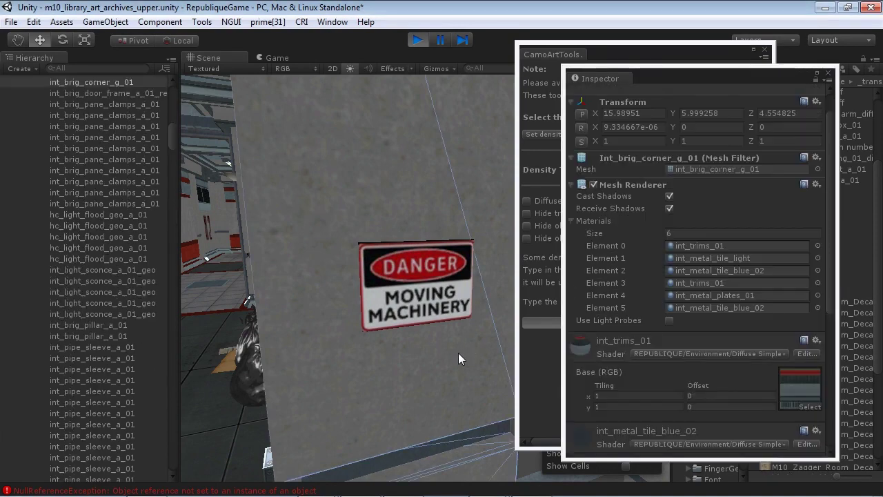
click(552, 366)
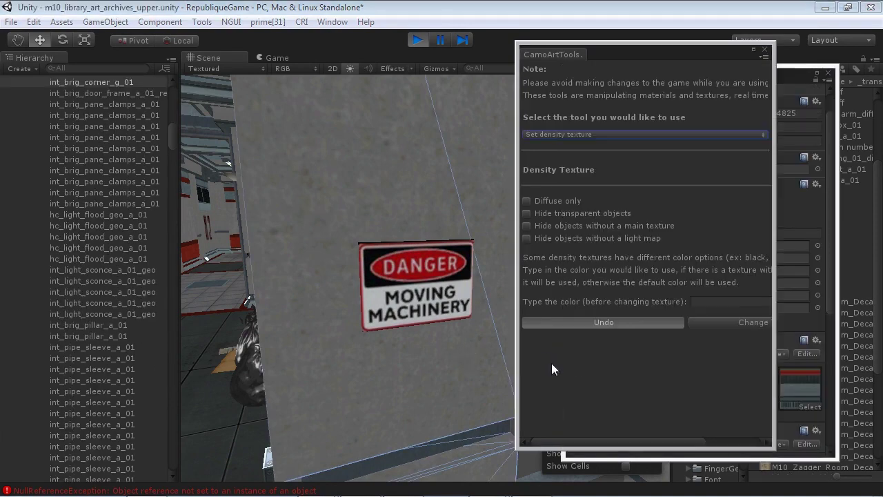
click(717, 323)
right_drag(529, 335, 430, 323)
scroll(429, 313, up, 5)
click(585, 323)
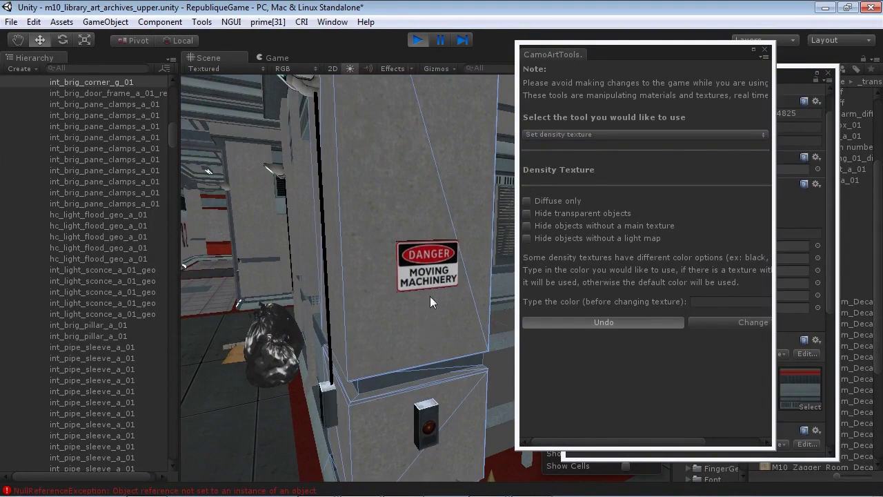
- Apply a standalone Max Size of 256 to the sign's m10_Signs_i_01 texture for comparison, and reapply 128
click(430, 283)
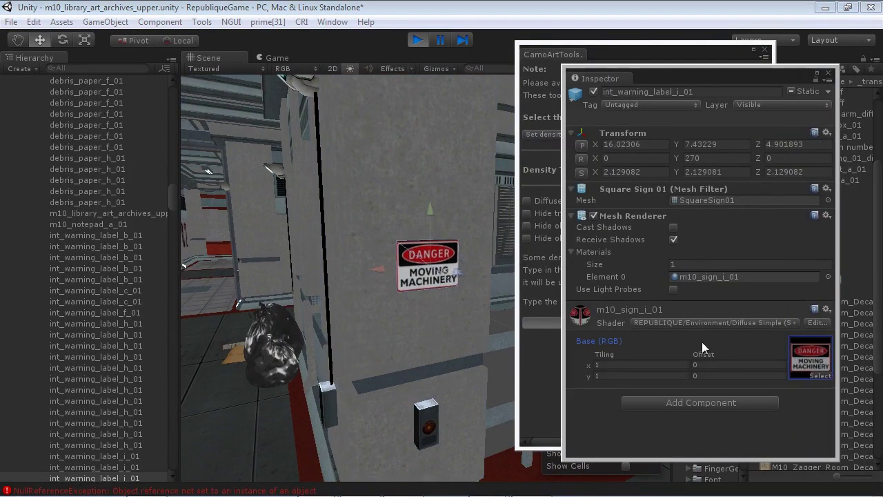
click(841, 281)
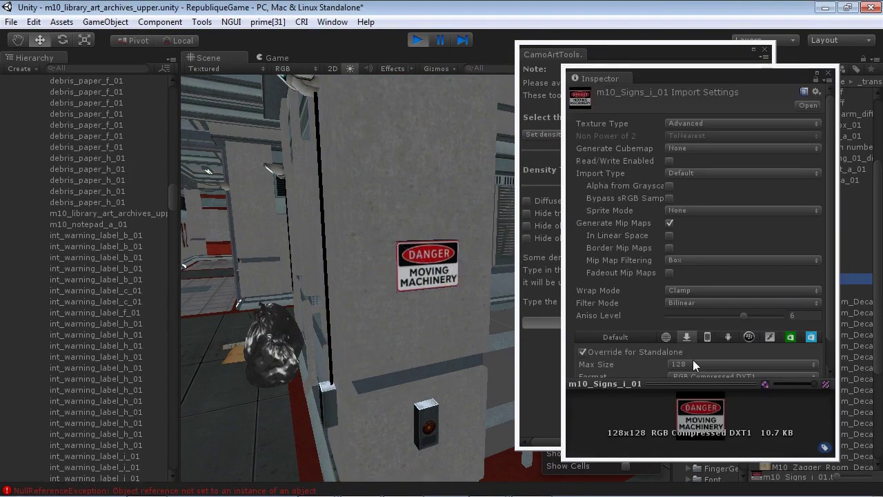
click(694, 364)
click(697, 381)
scroll(775, 374, down, 2)
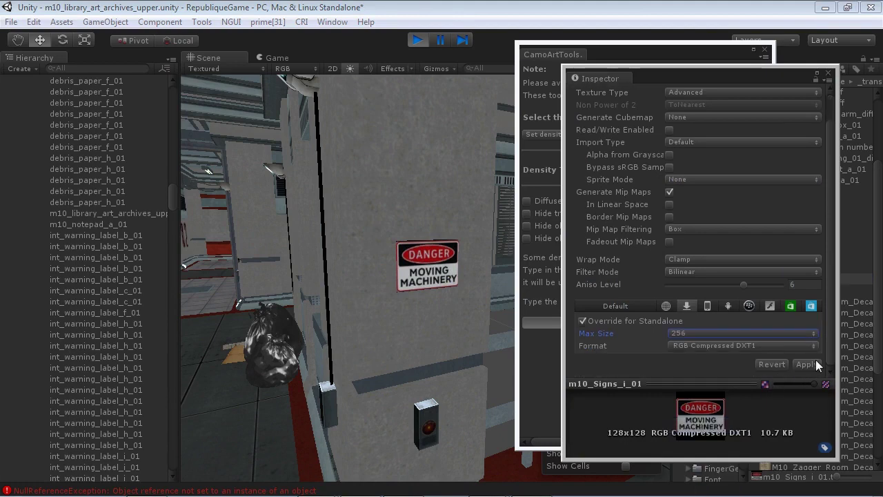
click(813, 364)
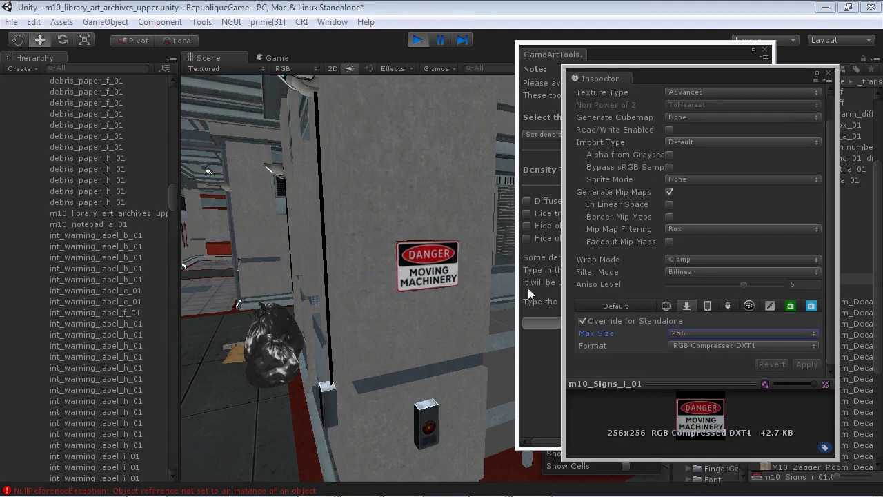
click(697, 333)
click(696, 377)
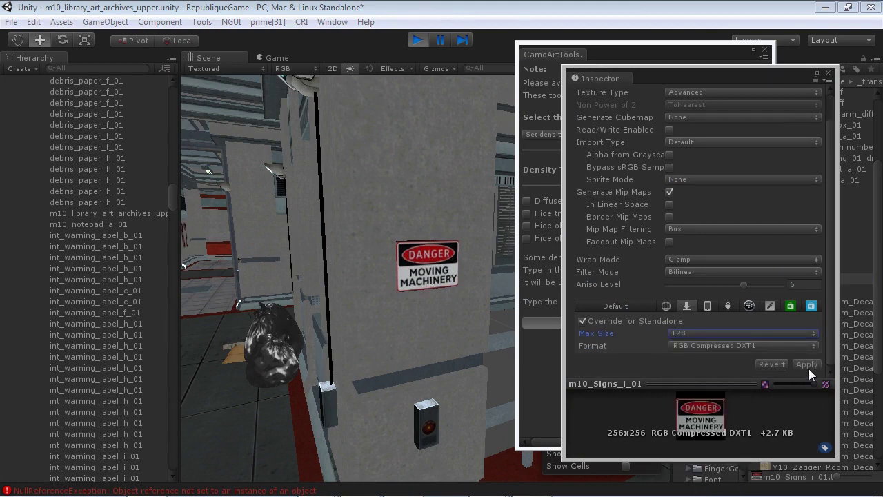
click(807, 366)
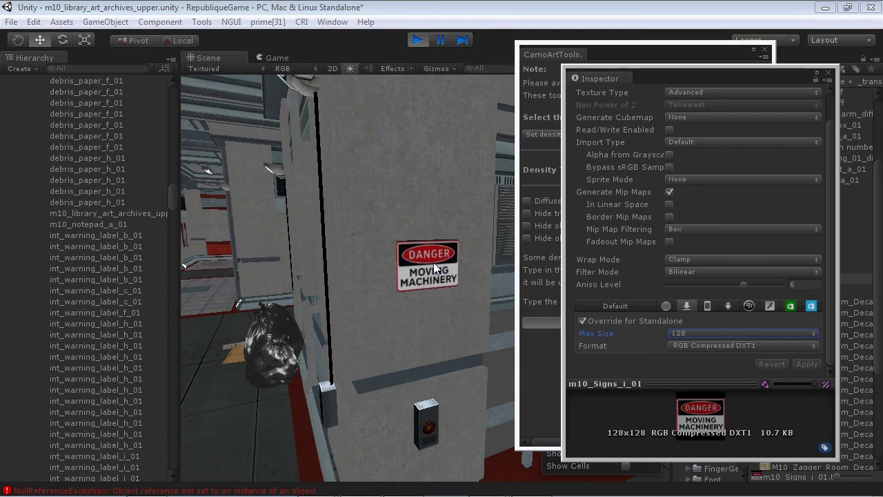
- Show the density textures to inspect the corridor walls and the dark control panel cabinets, and restore the original textures
alt+drag(441, 284, 619, 314)
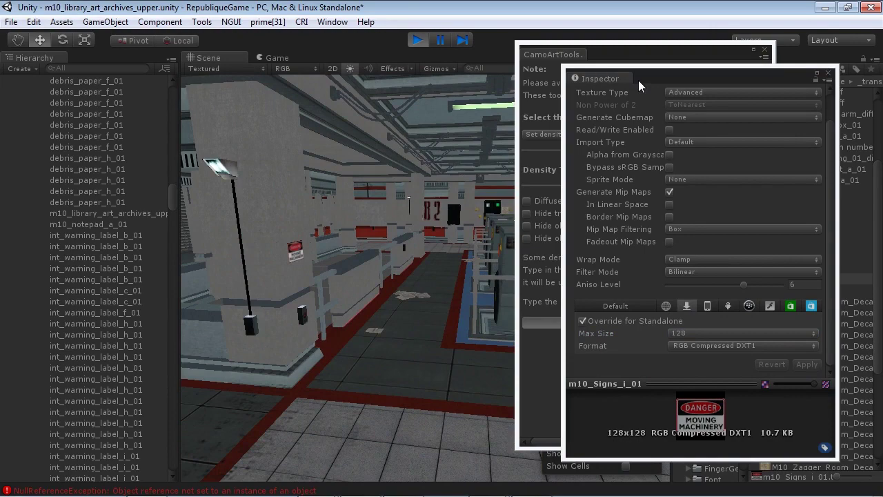
click(545, 308)
click(724, 323)
alt+drag(213, 328, 474, 339)
alt+drag(412, 379, 369, 178)
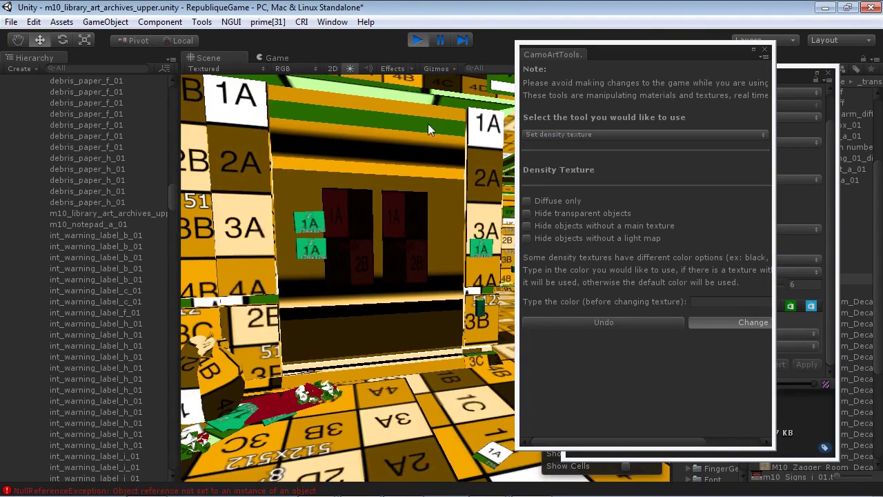
alt+drag(357, 300, 314, 383)
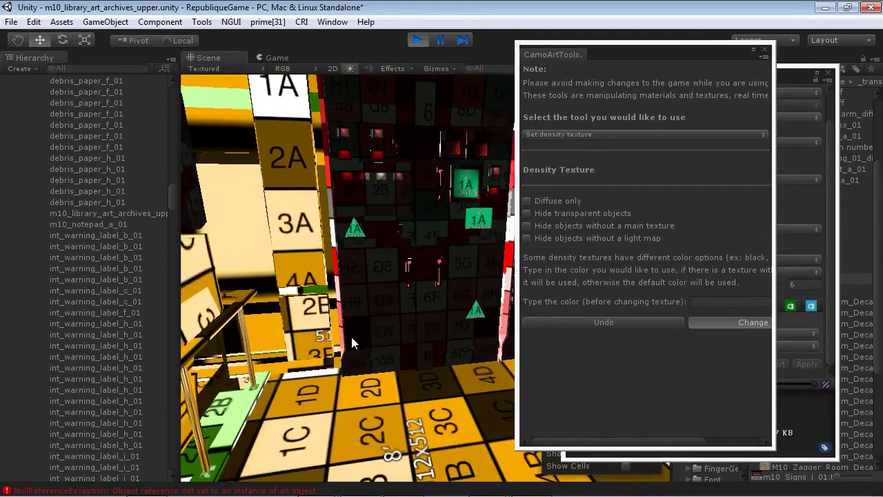
click(649, 322)
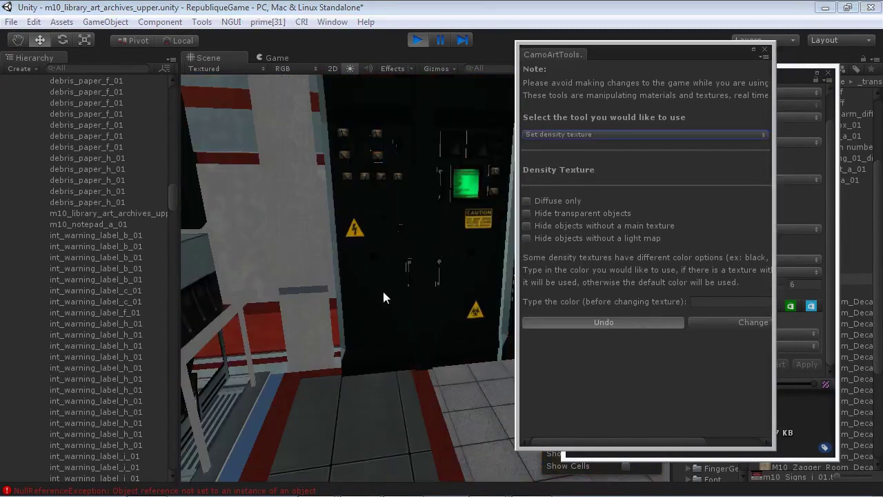
- Select the control panel cabinet, locate its int_control_panel_a_01 base texture, apply a standalone Max Size of 512, and enlarge the texture preview
click(384, 291)
click(813, 336)
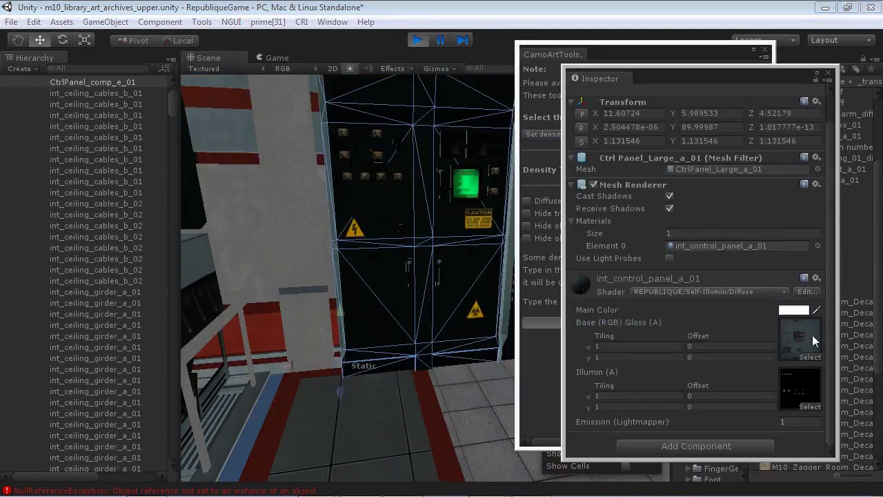
click(856, 279)
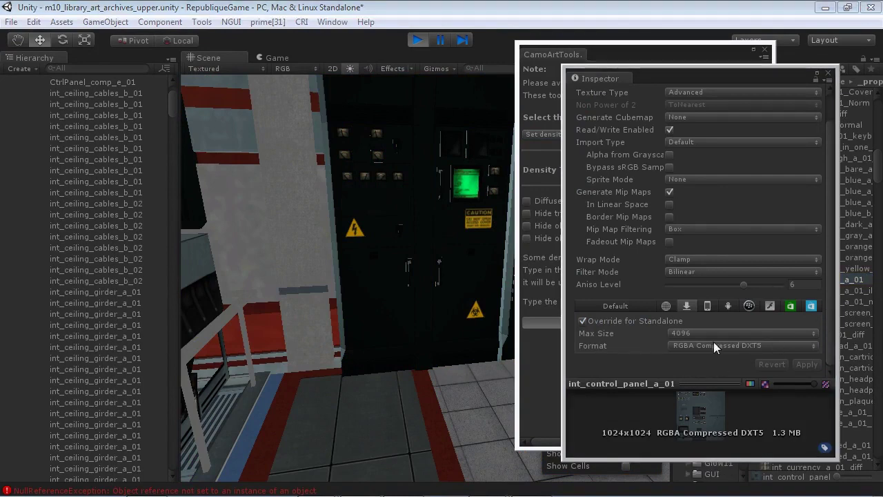
click(746, 333)
click(711, 408)
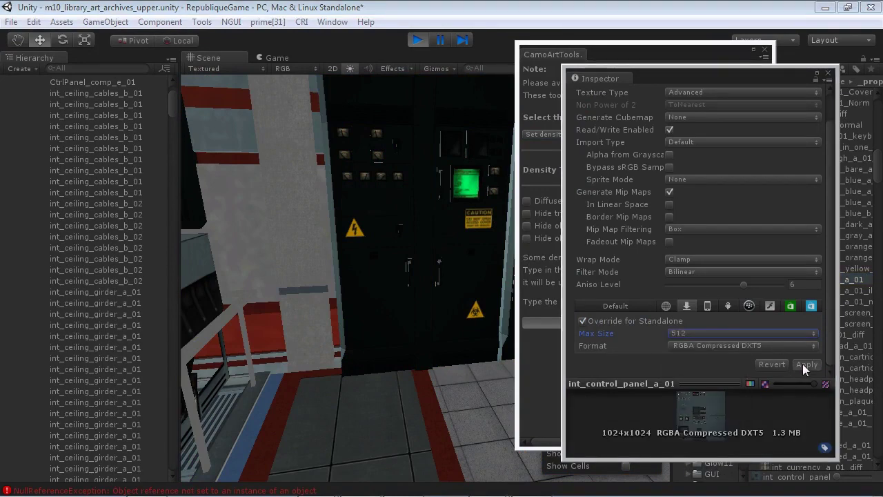
click(804, 363)
drag(699, 384, 697, 343)
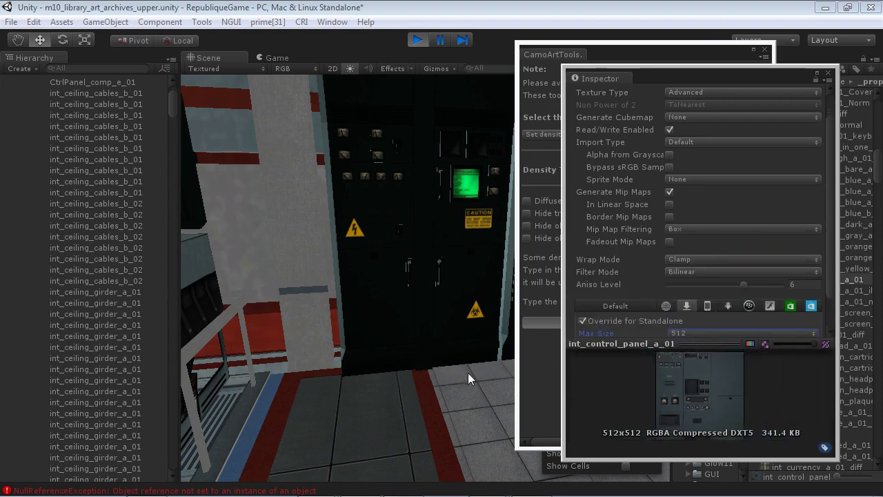
- Reapply the density textures to check the resized control panel cabinets against the floor and neighbouring pillar
click(468, 373)
click(546, 378)
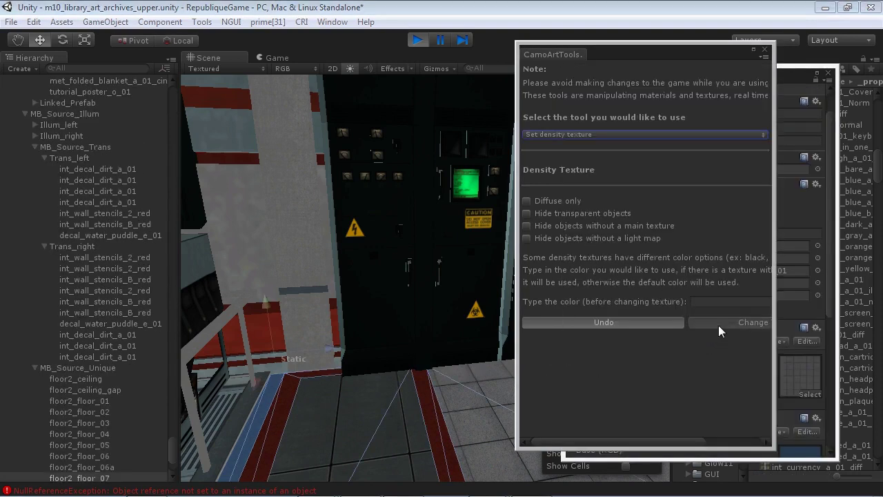
click(718, 325)
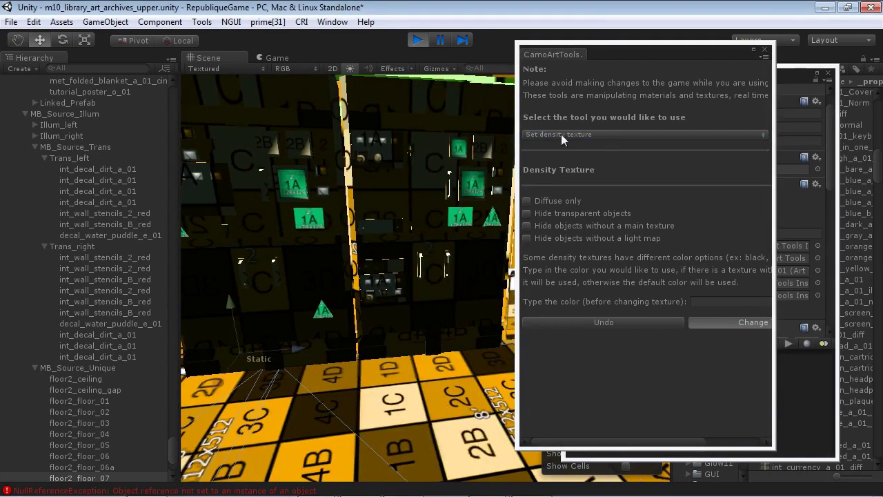
- Close the floating CamoArtTools and Inspector windows, and turn on Use Lightmaps to view the density textures with baked lighting
click(765, 49)
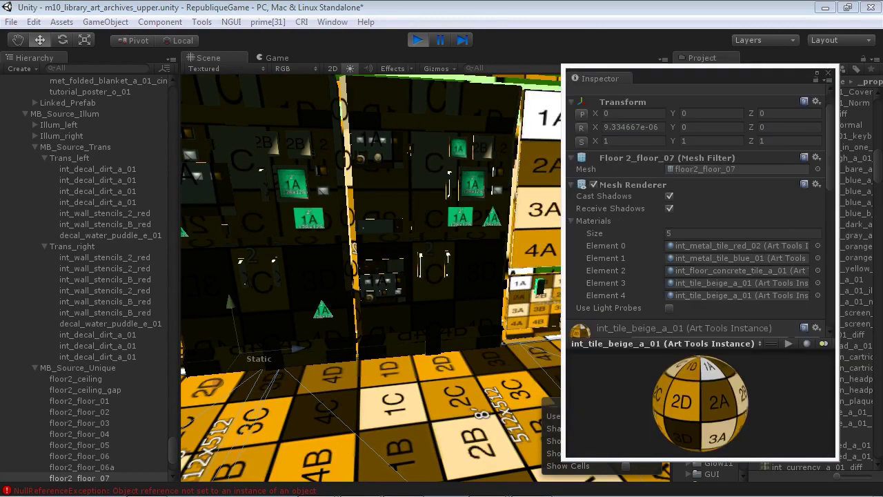
click(829, 73)
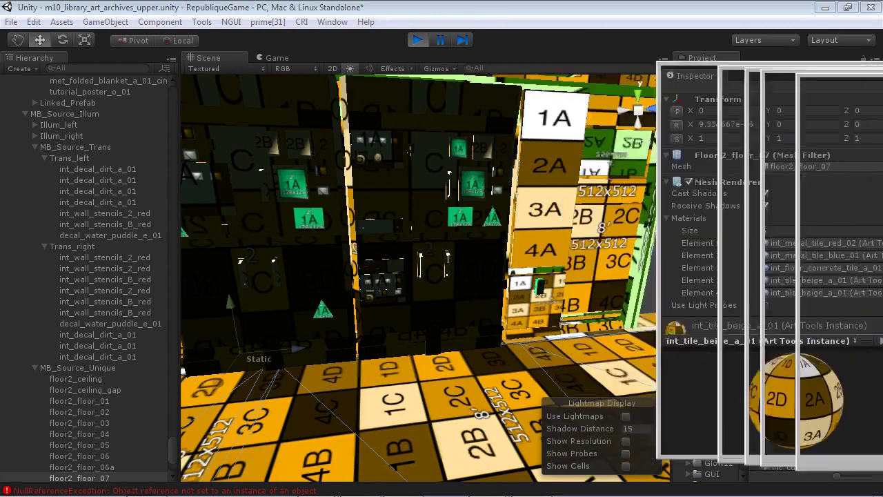
click(625, 417)
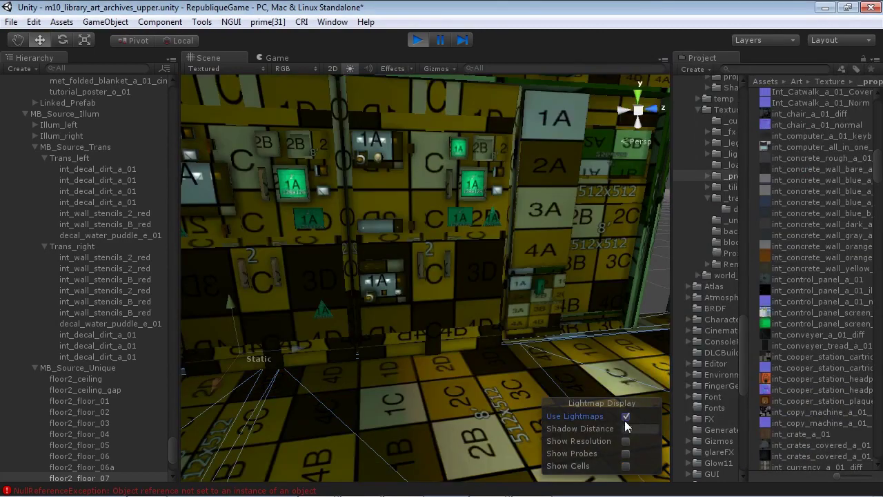
alt+drag(455, 309, 416, 312)
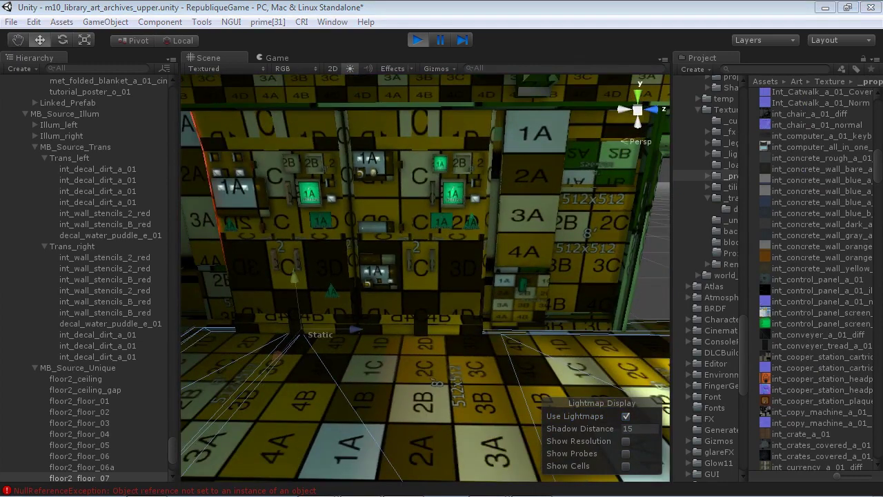
- Bring back the CamoArtTools window and restore the original textures to view the control panels with lightmaps
drag(690, 157, 685, 74)
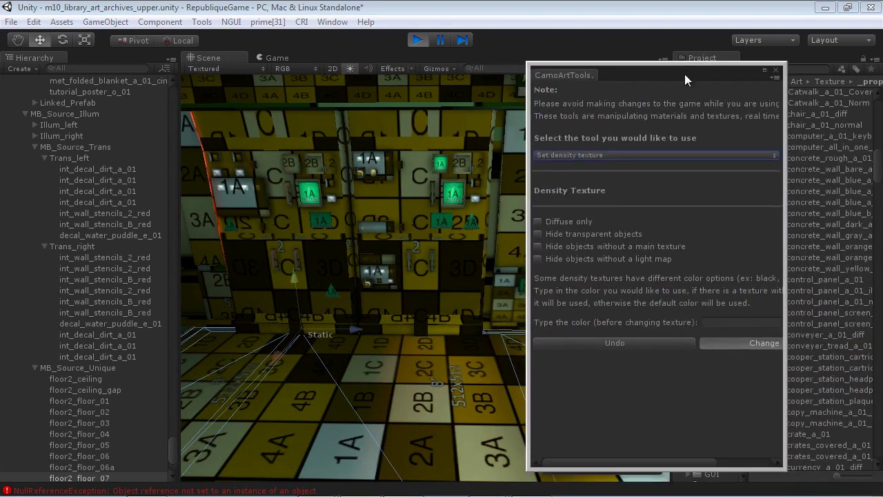
click(624, 343)
alt+drag(386, 304, 407, 180)
scroll(437, 308, up, 3)
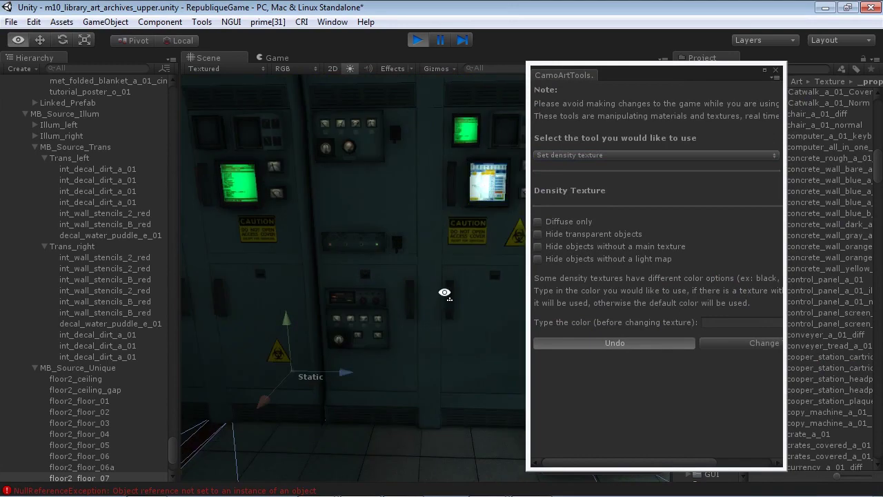
alt+drag(433, 267, 414, 252)
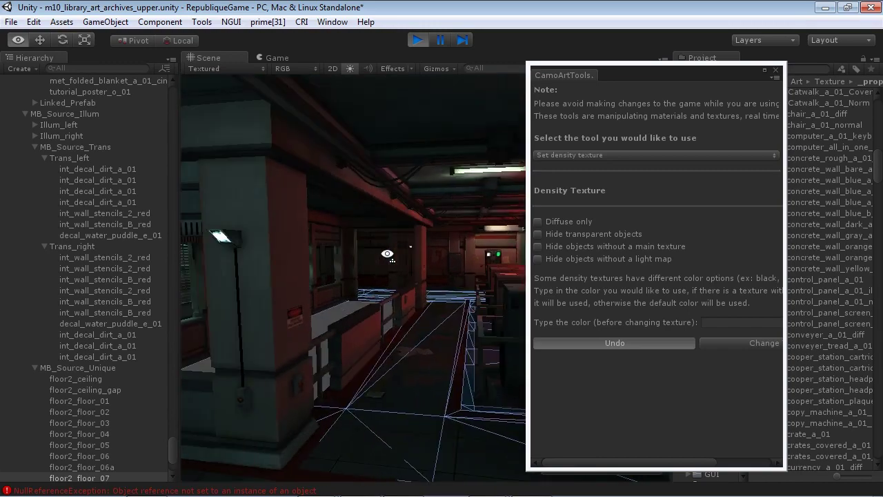
- Dismiss the density tool window and examine the lightmapped corridors, floors, trash bags and B2 wall for overall texture balance
drag(639, 82, 874, 107)
alt+drag(508, 278, 358, 216)
alt+drag(422, 259, 374, 235)
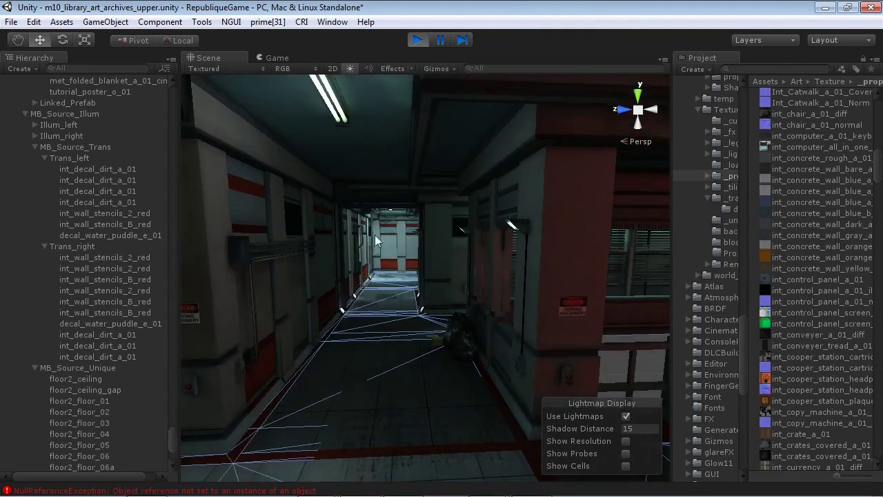
alt+drag(356, 283, 389, 377)
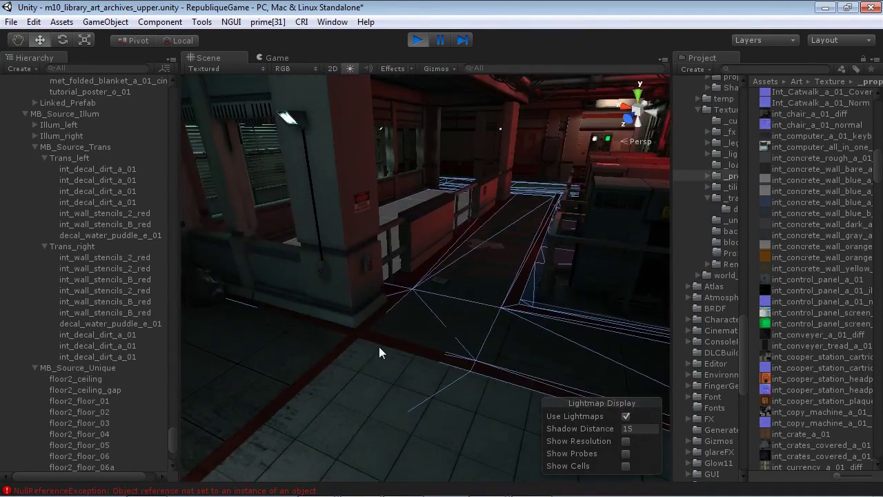
alt+drag(379, 347, 375, 256)
alt+drag(326, 225, 317, 301)
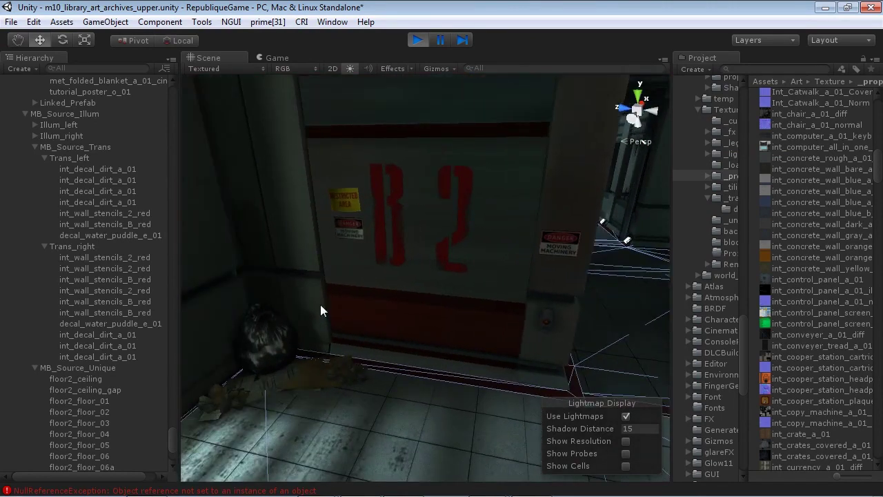
alt+drag(415, 306, 351, 336)
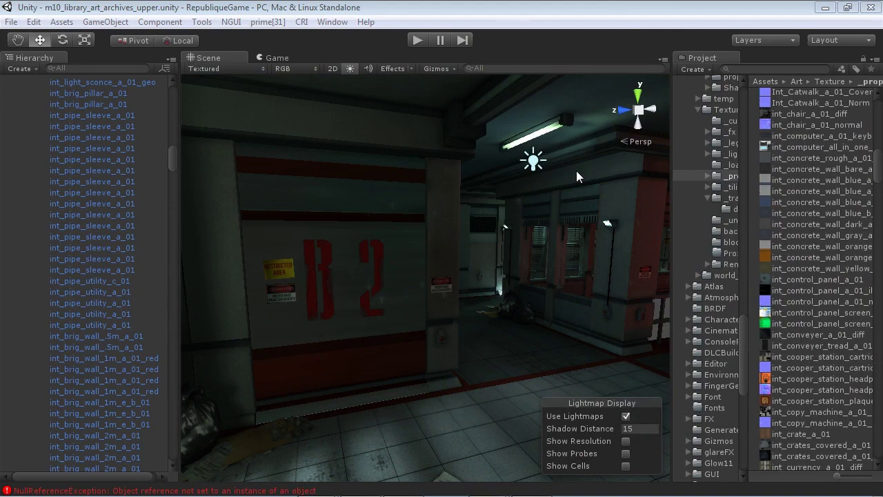
- Select the red-trimmed wall panel behind the B2 stencil, open its Inspector, and set its X scale to 1.02
alt+drag(535, 243, 440, 230)
click(441, 238)
drag(882, 227, 647, 68)
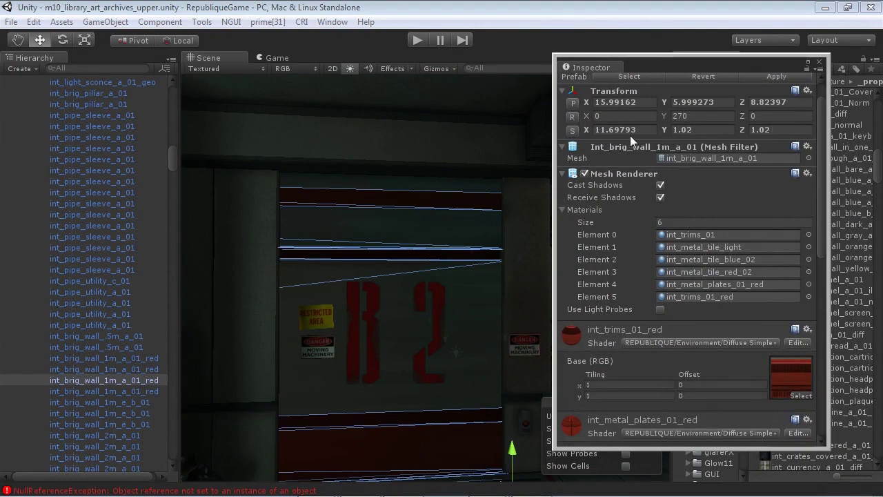
alt+drag(449, 203, 425, 241)
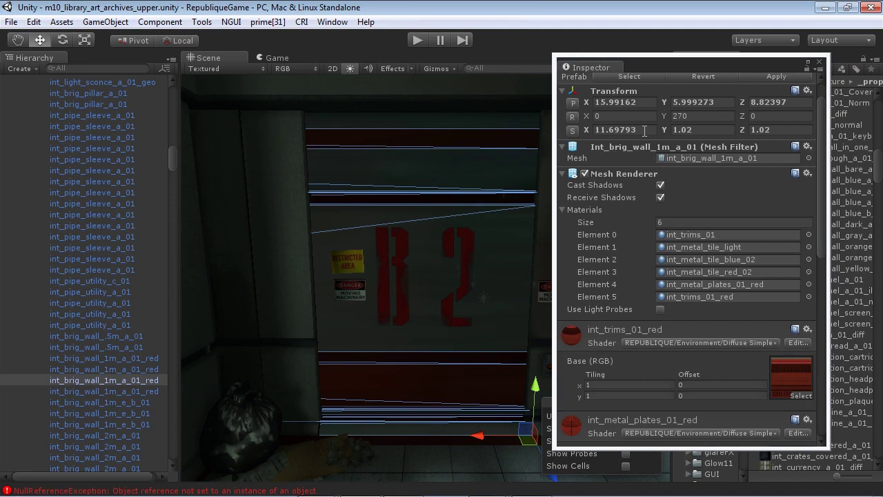
click(704, 131)
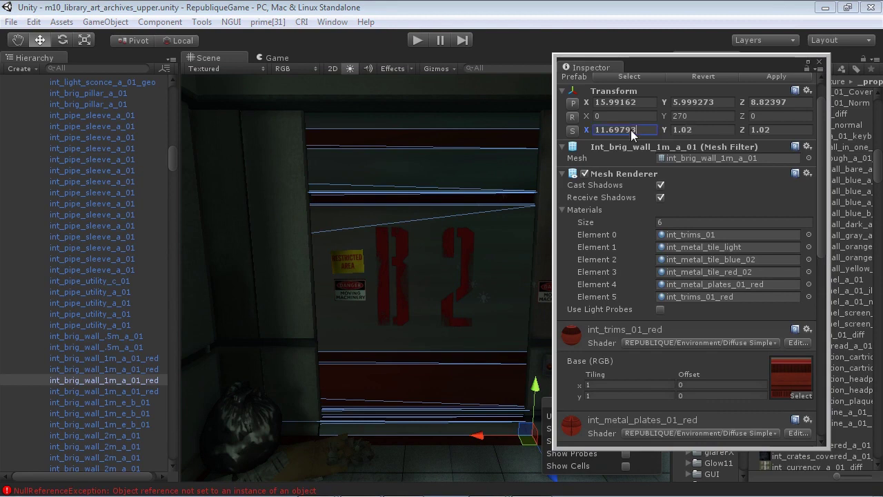
click(621, 130)
text(1.02)
right_drag(481, 188, 485, 211)
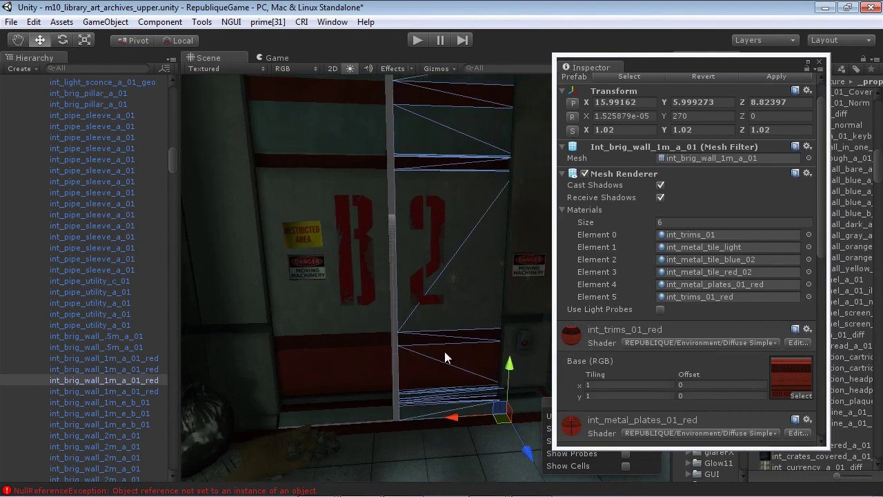
- Nudge the rescaled B2 wall panel, add the adjacent matching panel to the selection, and shift both slightly along their depth axis
right_drag(451, 330, 424, 389)
drag(397, 428, 388, 437)
right_drag(388, 436, 513, 392)
shift+click(354, 423)
drag(512, 392, 510, 395)
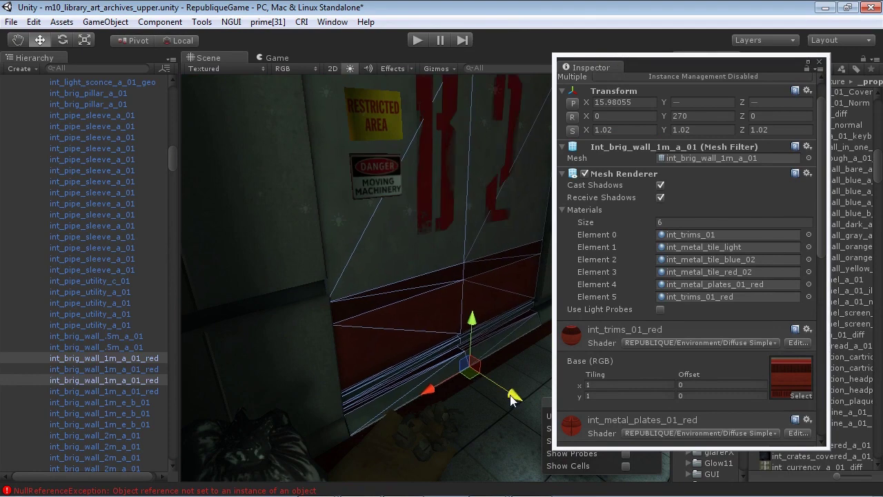
- Duplicate the 2 m wall panel behind the desk and stretch the copy along the wall to an X scale of 16.877
click(523, 360)
right_drag(538, 355, 452, 302)
right_drag(400, 336, 480, 245)
click(481, 244)
right_drag(437, 276, 539, 228)
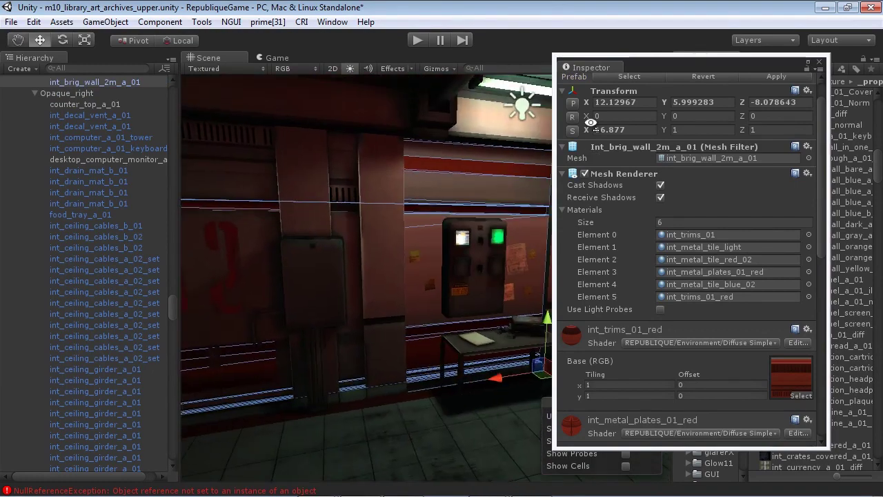
right_drag(429, 186, 634, 155)
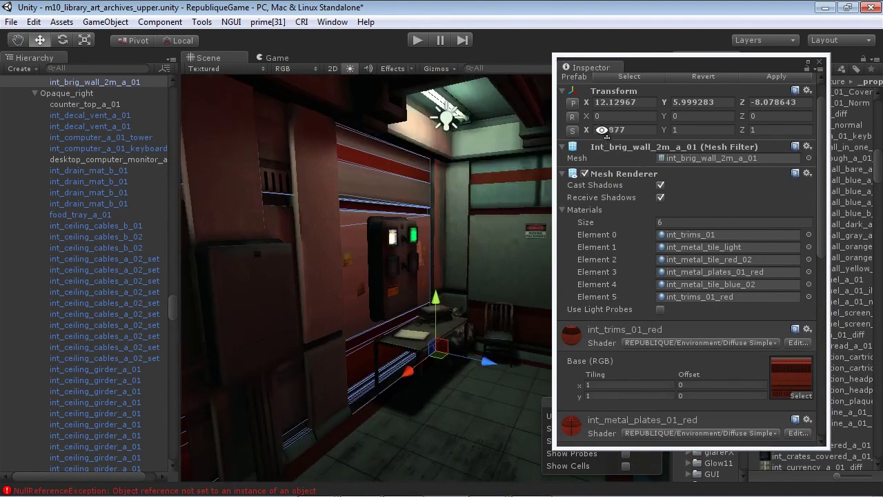
- Pull the stretched wall panel out along its depth axis to Z about -7.88 and delete it
right_drag(456, 202, 458, 288)
drag(471, 324, 485, 310)
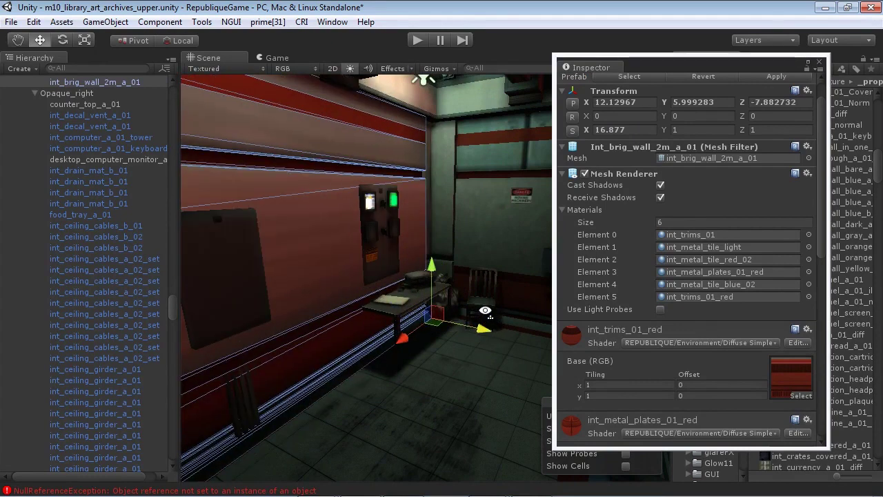
key(Delete)
- Select the remaining 2 m wall panel behind the wall-mounted terminal and locate its mesh asset in the project
alt+drag(414, 268, 269, 267)
scroll(268, 267, down, 3)
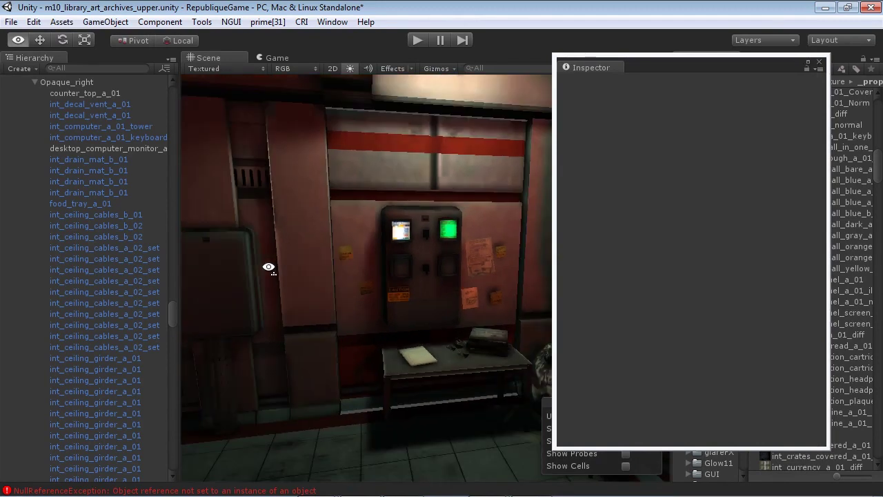
click(448, 194)
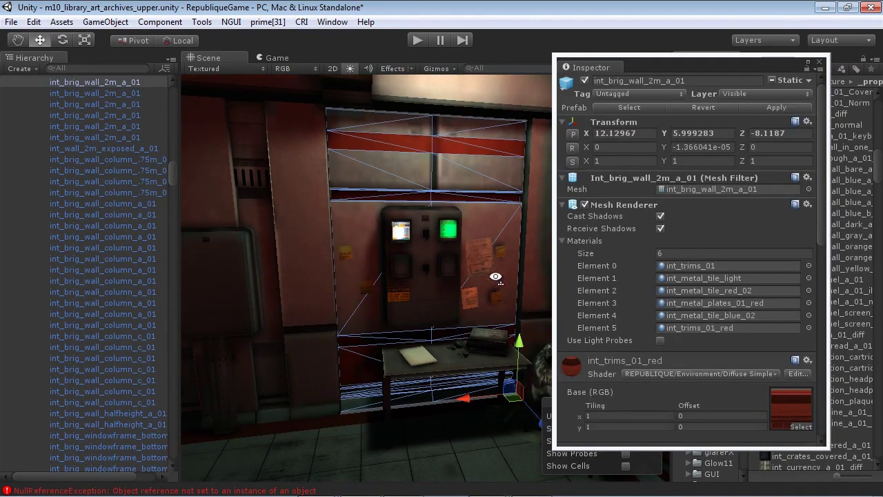
alt+drag(439, 214, 429, 237)
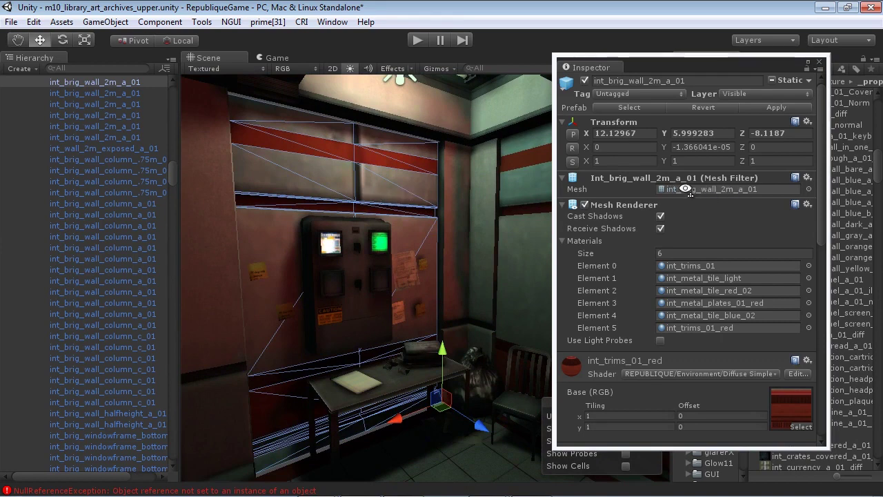
click(759, 189)
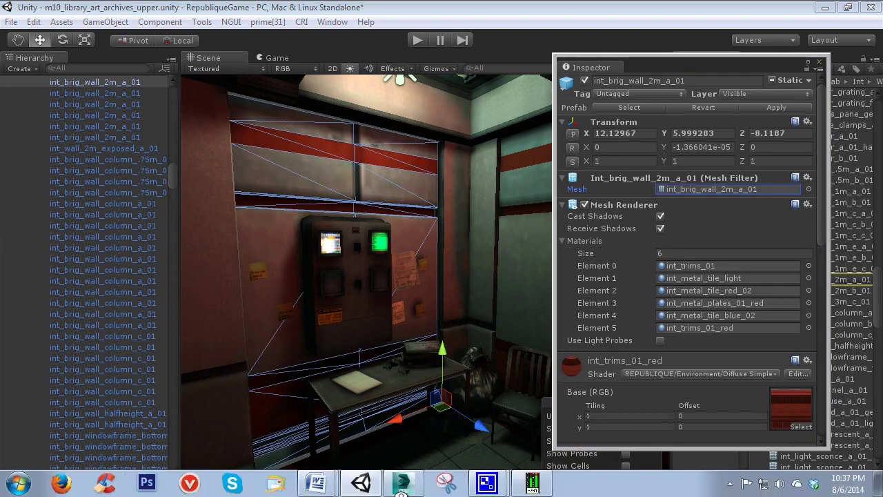
- Switch to 3ds Max and select the int_brig_wall_2m_a_01 panel in the row of wall modules
click(407, 483)
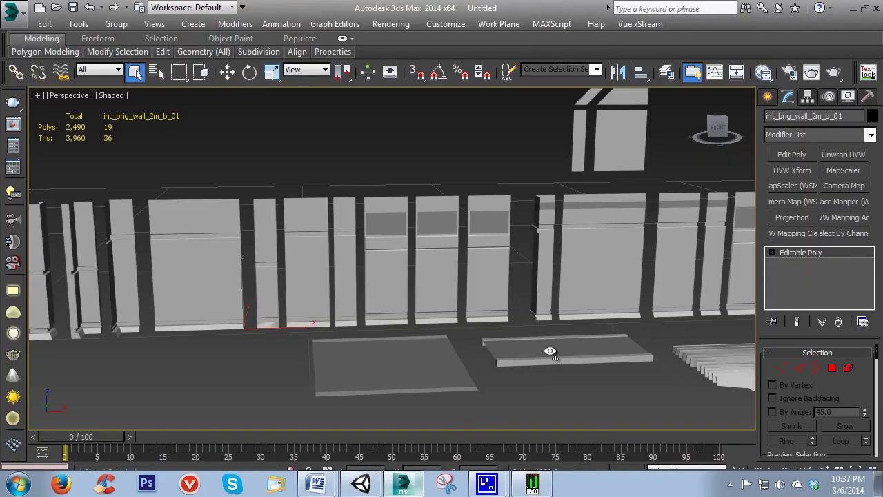
click(598, 290)
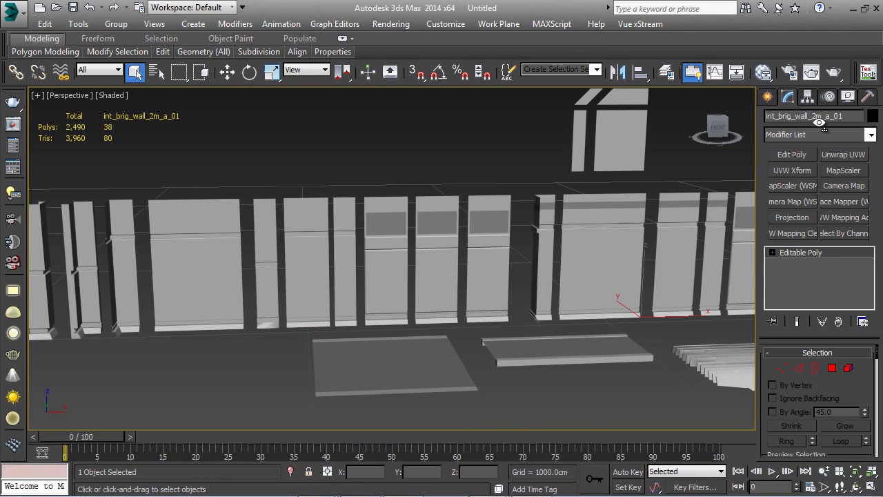
scroll(624, 207, up, 5)
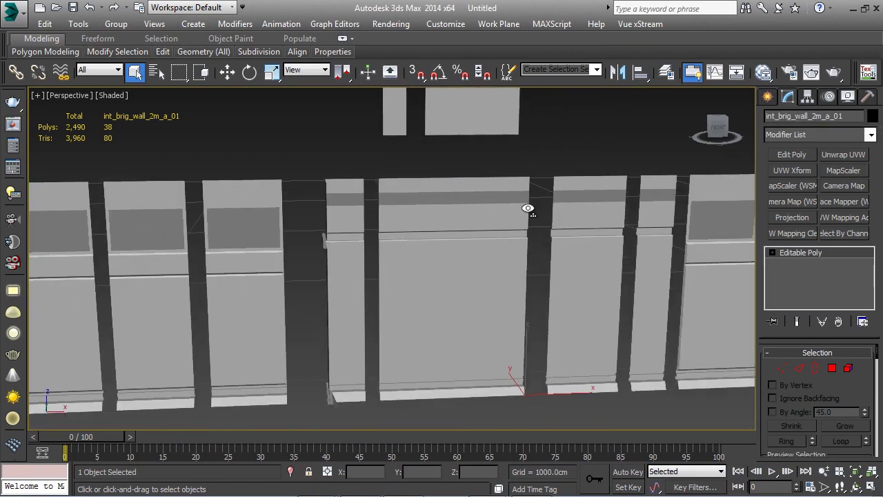
- Open TexTools, place it beside the selected wall panel, and apply a checker pattern to the panel
click(868, 72)
drag(19, 10, 287, 113)
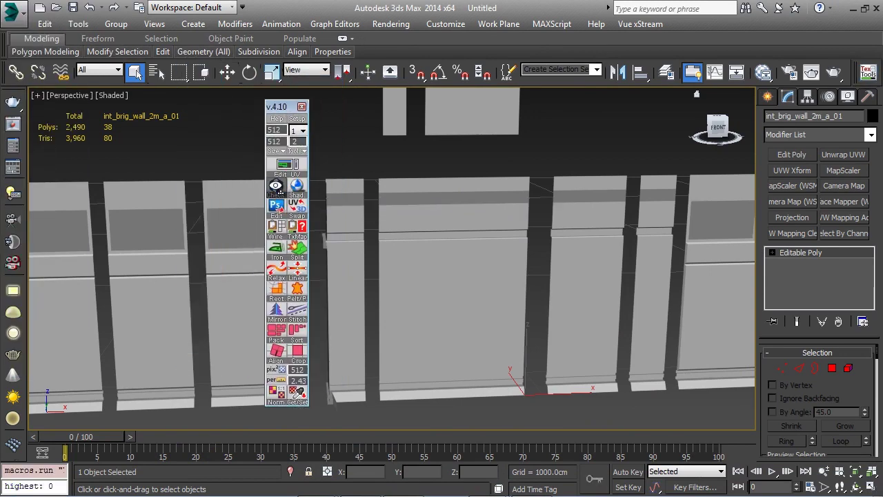
click(276, 185)
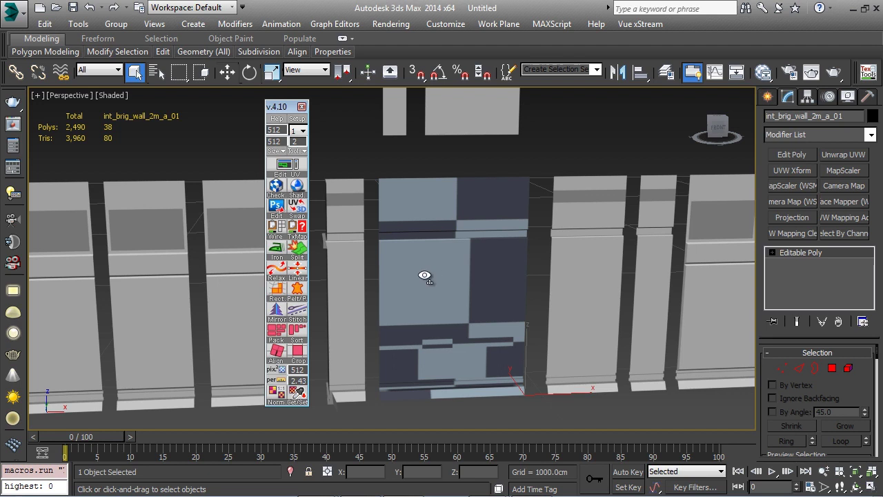
- Try the checker pattern on the adjacent int_brig_corner_a_01 piece and clear it again
click(354, 242)
click(273, 192)
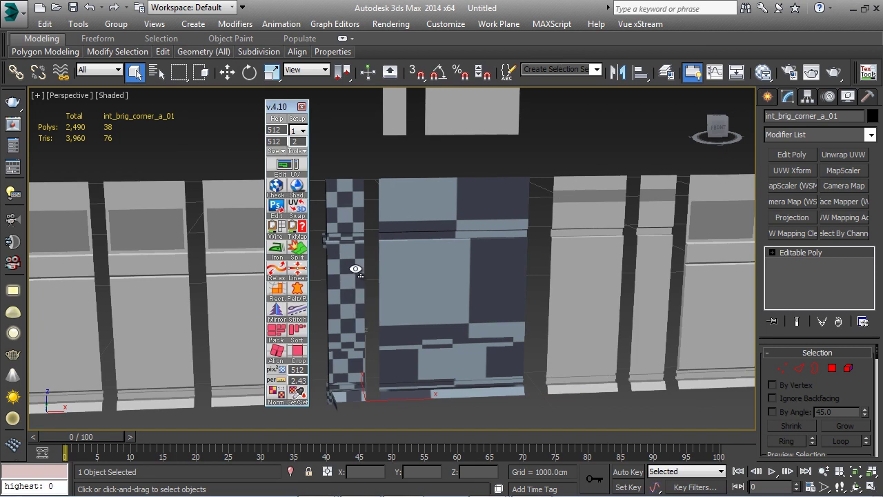
alt+middle_drag(354, 243, 379, 277)
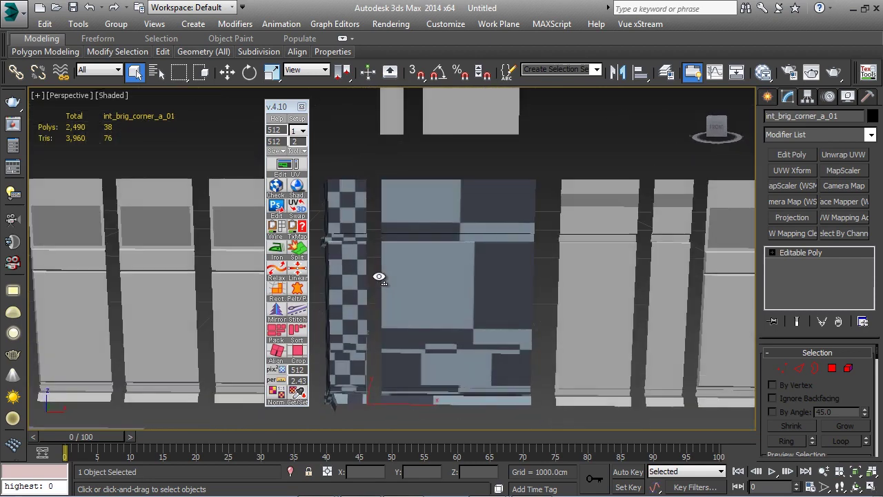
click(276, 185)
click(277, 185)
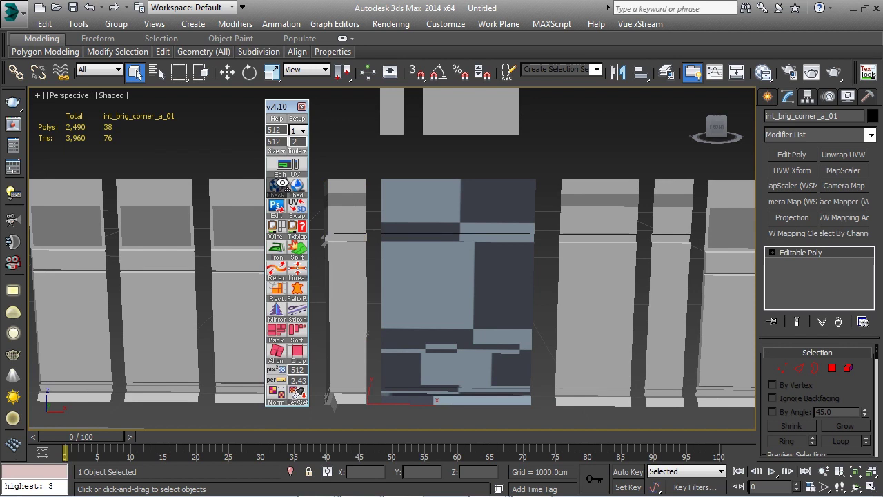
- Open the UVs of int_brig_wall_2m_a_01 for editing and resize the Edit UVWs window so the model stays in view
click(428, 253)
alt+middle_drag(435, 255, 404, 229)
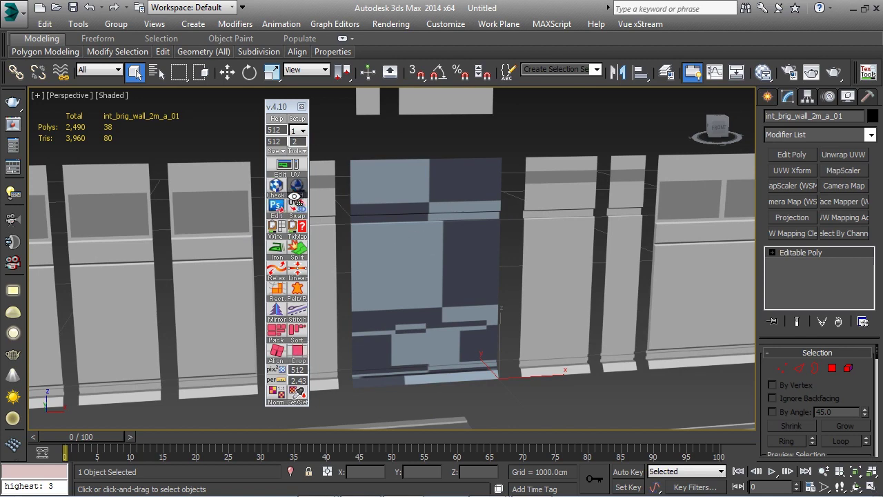
click(284, 167)
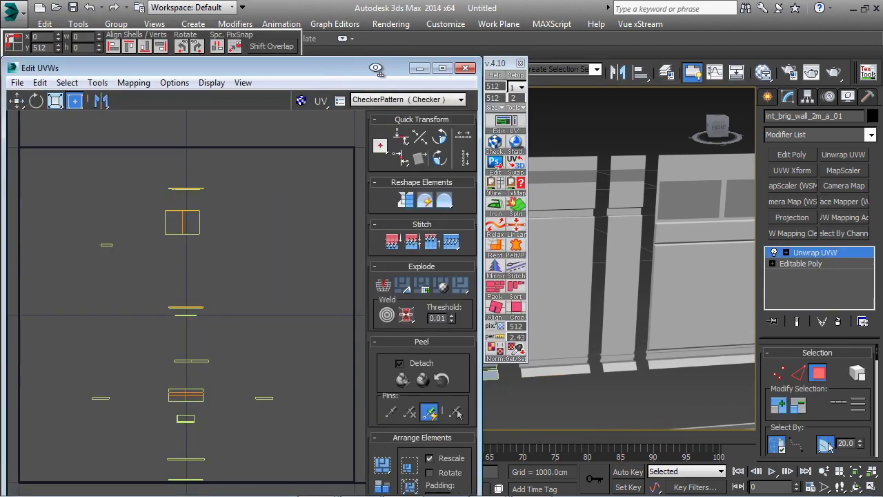
scroll(231, 230, down, 5)
scroll(231, 230, up, 4)
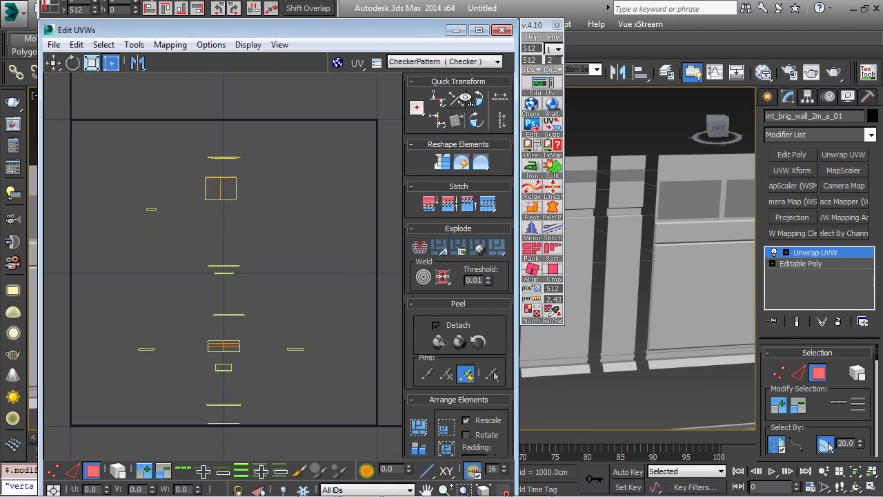
click(531, 49)
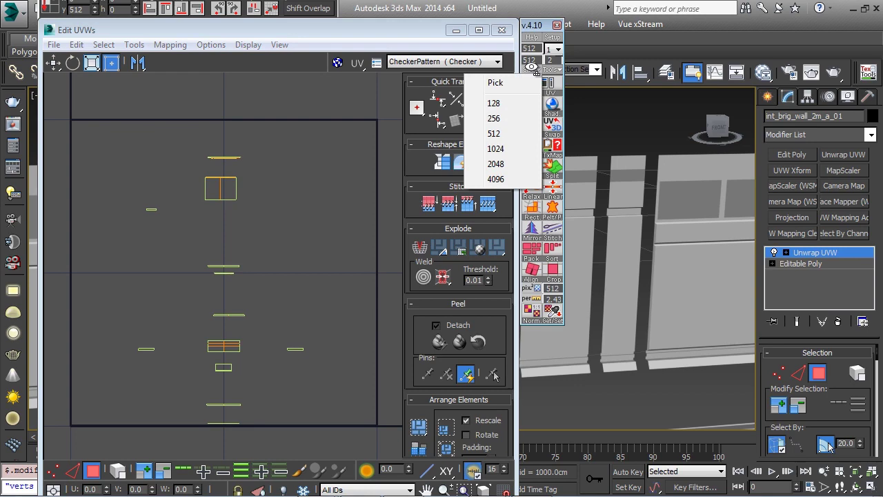
click(318, 164)
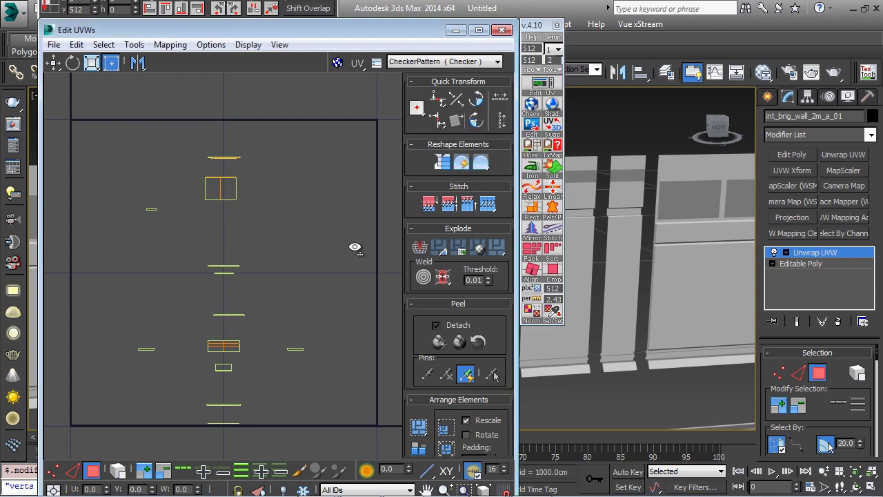
drag(514, 21, 427, 206)
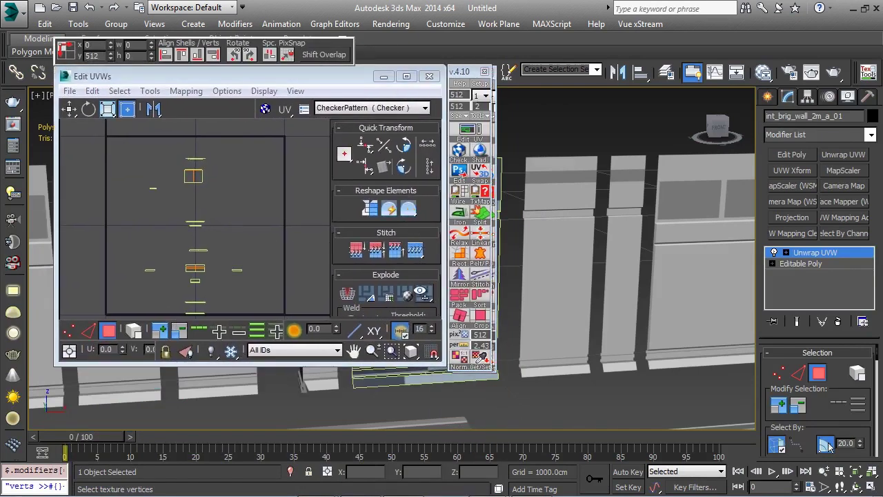
drag(442, 364, 439, 421)
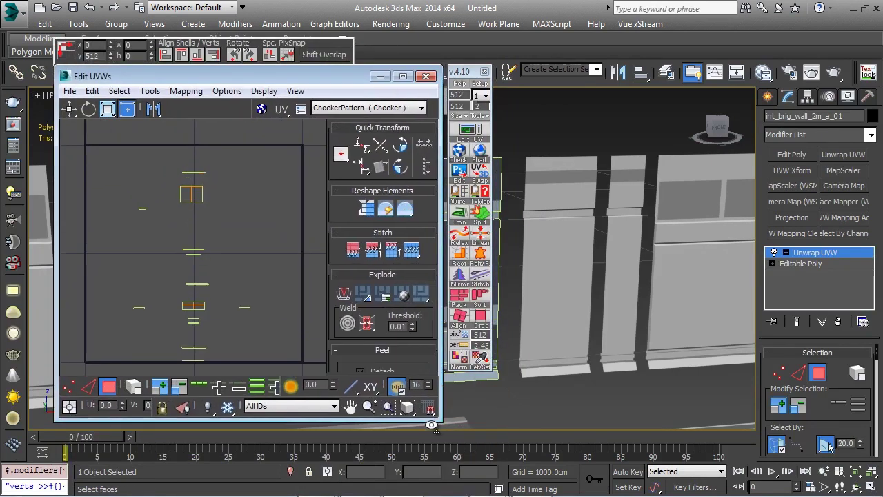
- Filter the wall's UVs to material ID 3, select its shells, and set their texel density using 512 pixels per 2.43 units
click(263, 406)
click(260, 428)
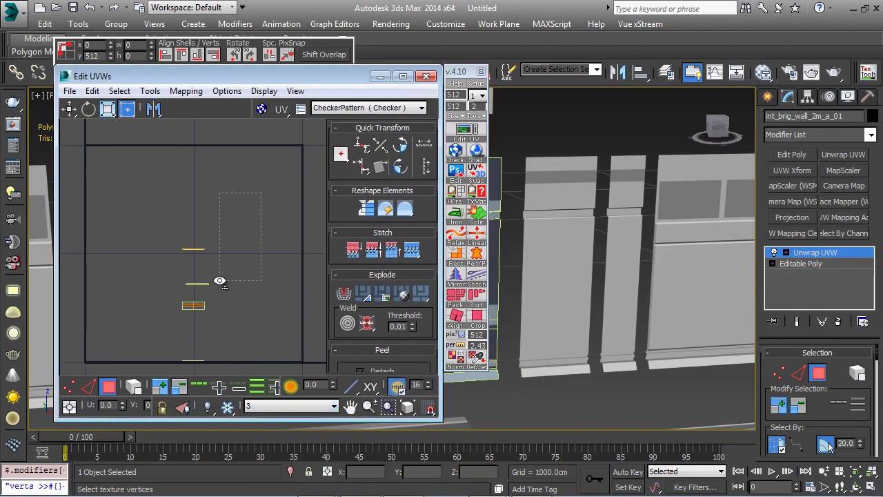
drag(256, 211, 148, 368)
middle_drag(514, 334, 551, 328)
scroll(550, 326, up, 3)
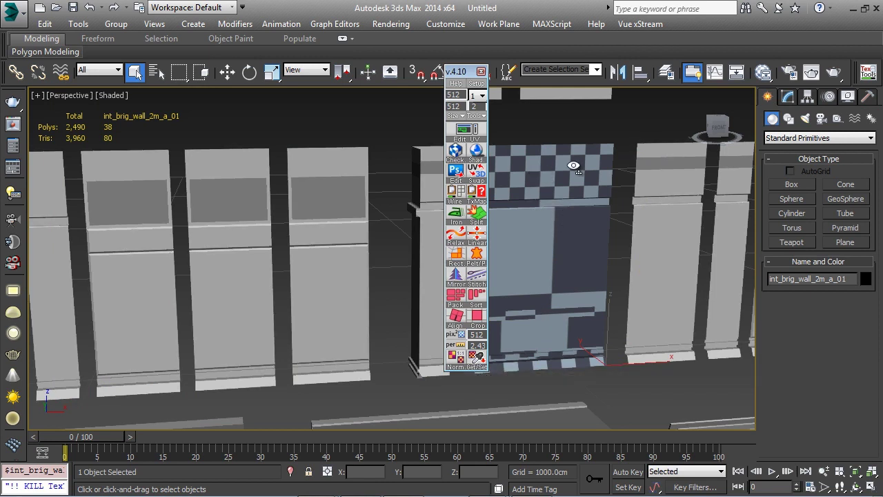
- Apply the checker pattern to the adjacent int_brig_corner_a_01 piece for comparison with the wall panel
middle_drag(415, 231, 315, 254)
click(349, 242)
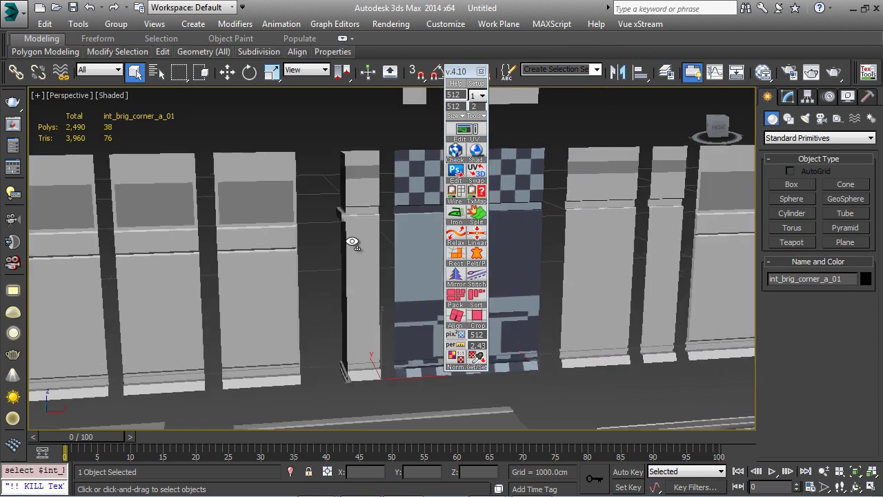
click(454, 151)
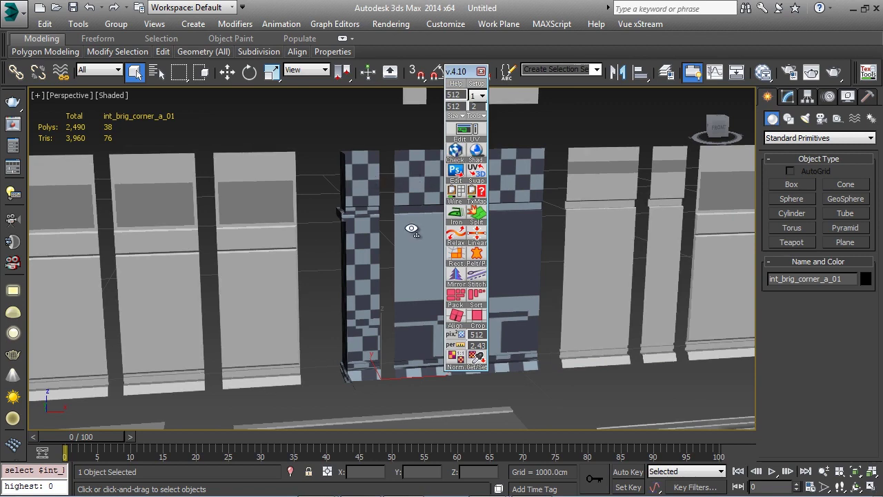
- Reopen the 2 m wall's UVs, isolate material ID 5, and set its shells to the same texel density
click(457, 131)
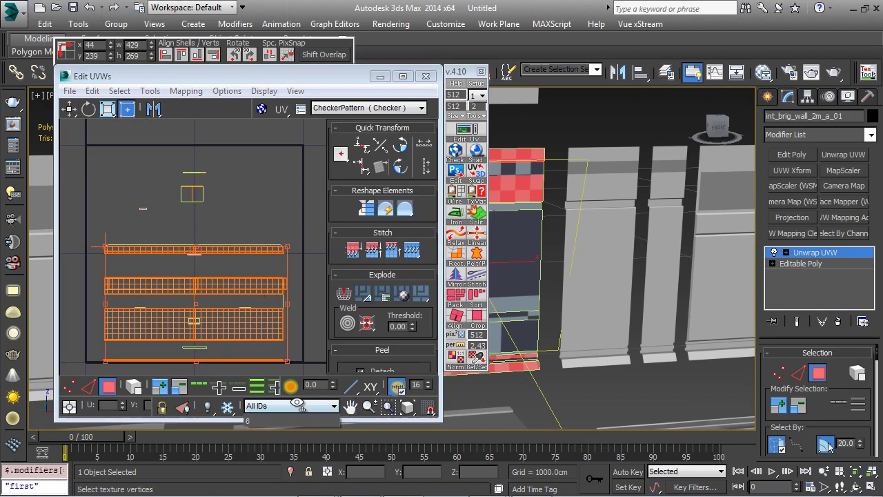
click(297, 406)
click(249, 438)
click(166, 172)
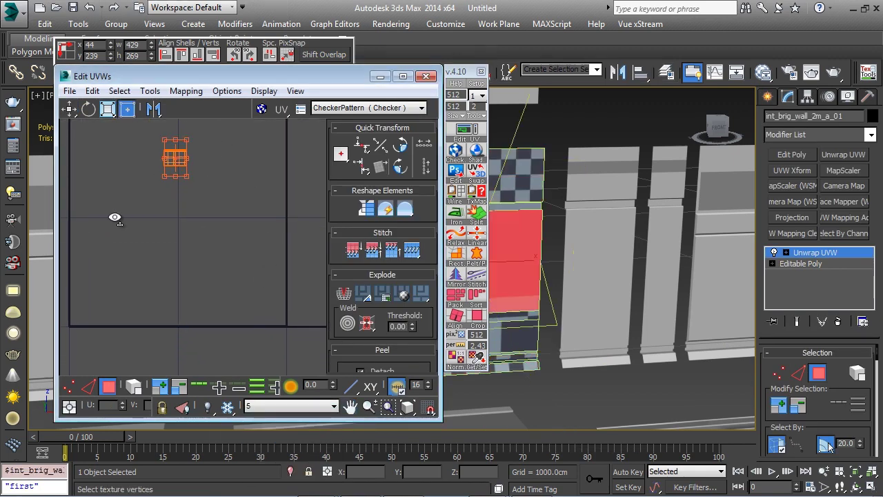
key(z)
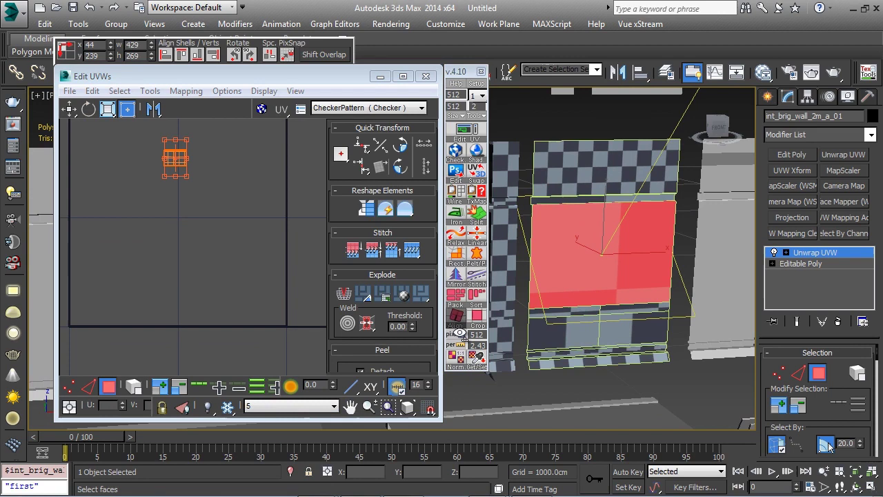
click(475, 357)
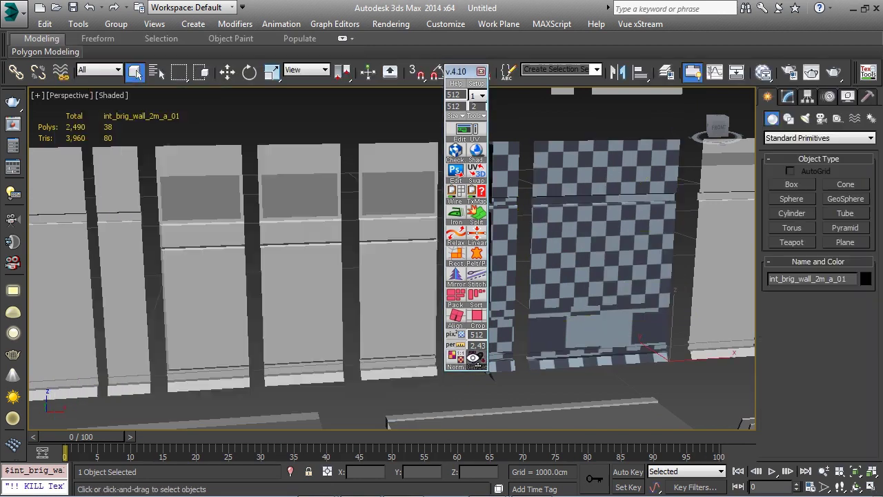
- Isolate material ID 2 in the wall's UVs, select all its trim shells, and apply the same texel density
click(465, 130)
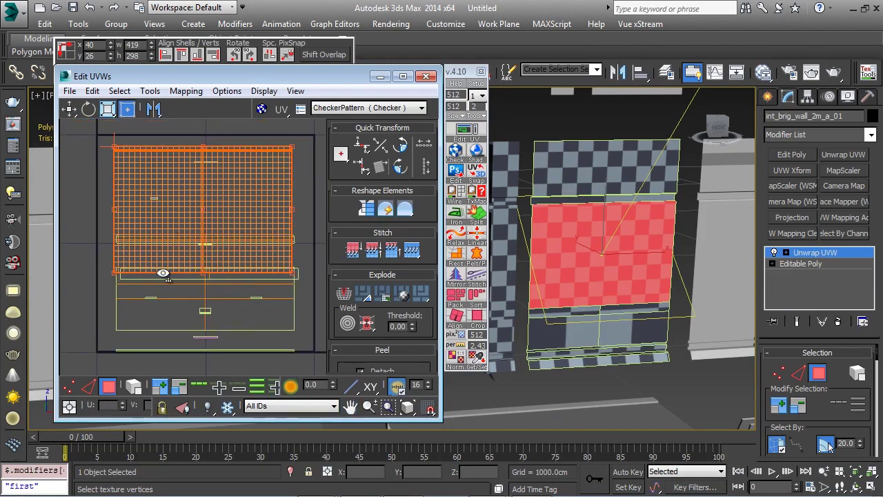
click(351, 386)
click(288, 406)
click(276, 445)
drag(121, 136, 295, 342)
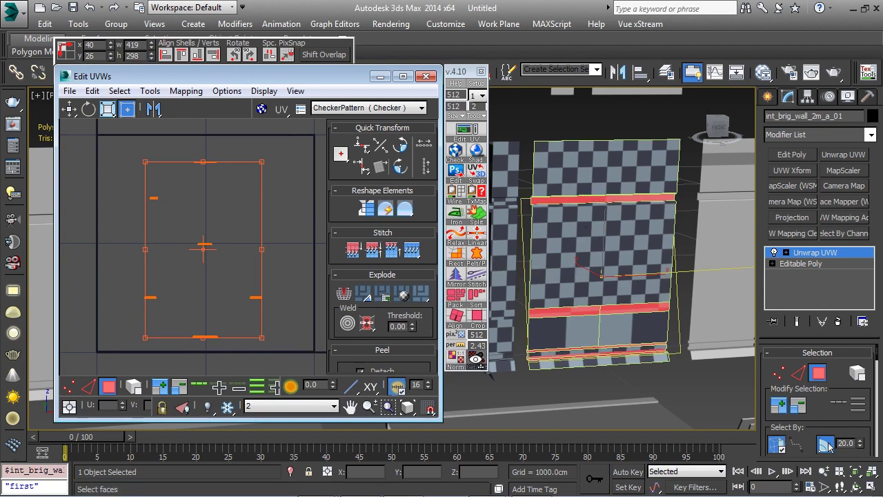
click(475, 358)
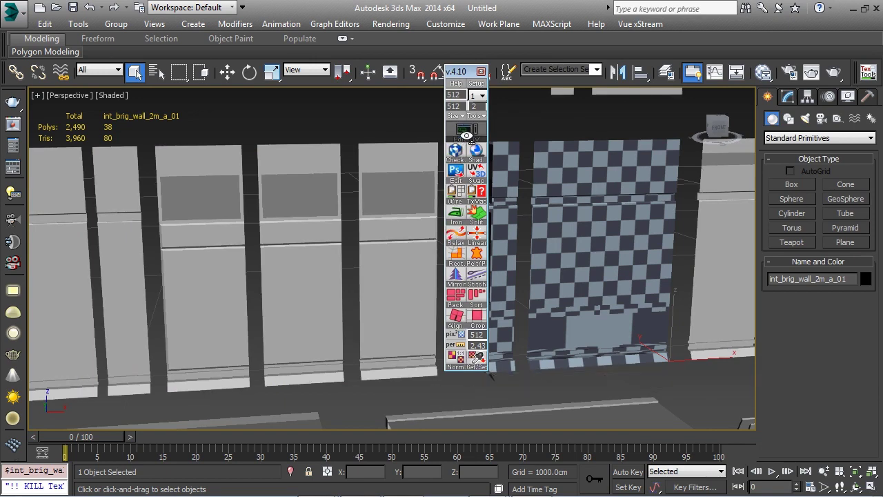
- Isolate material ID 1 in the 2 m wall's UVs, select all its shells, and apply 512 pixels per 2.43 units
click(467, 127)
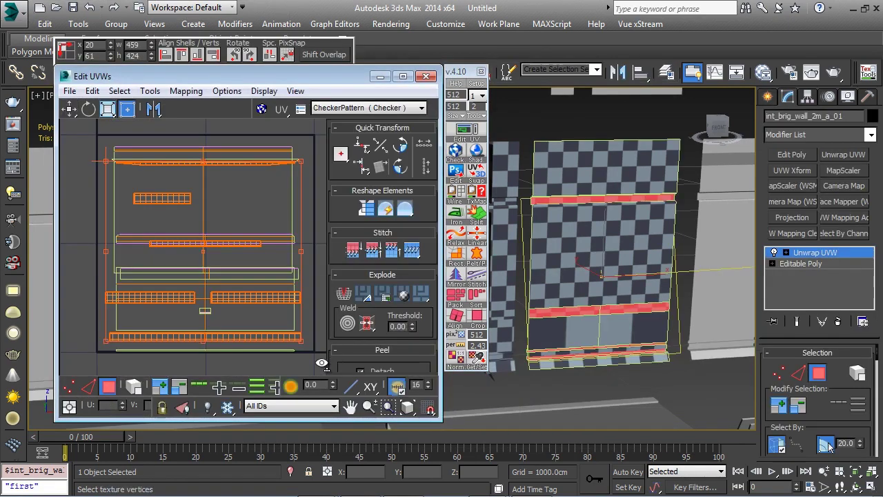
click(291, 406)
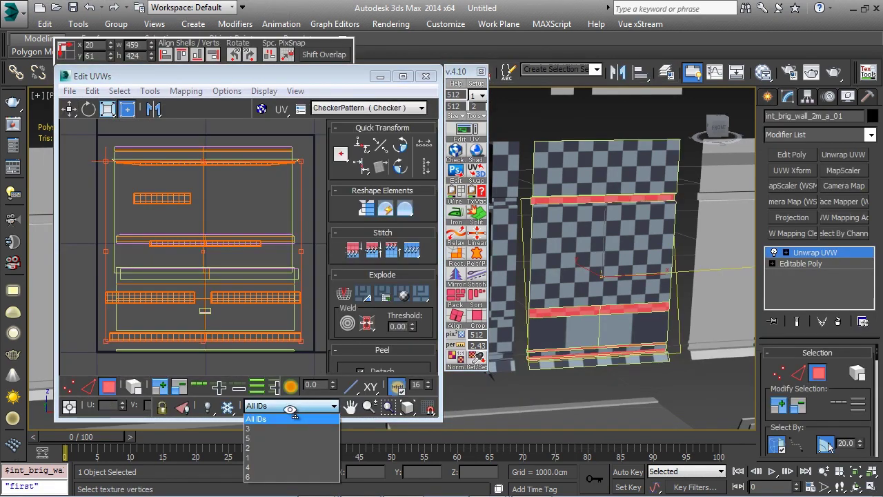
click(266, 449)
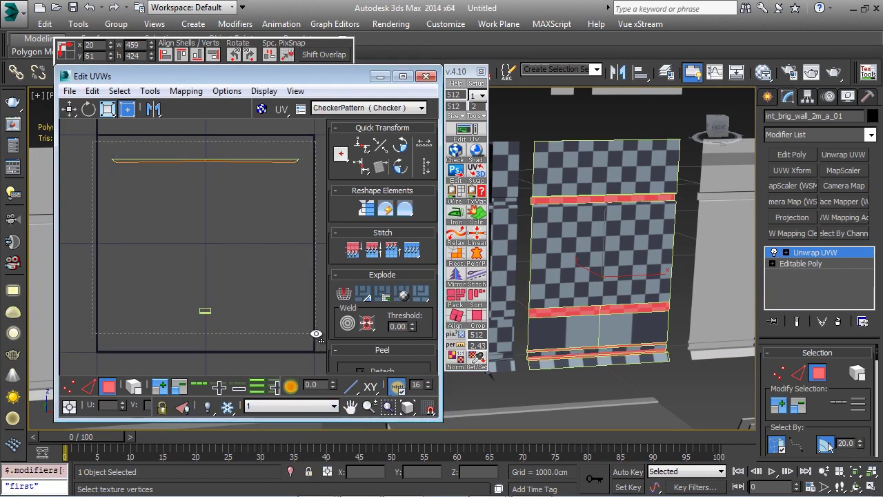
key(ctrl+a)
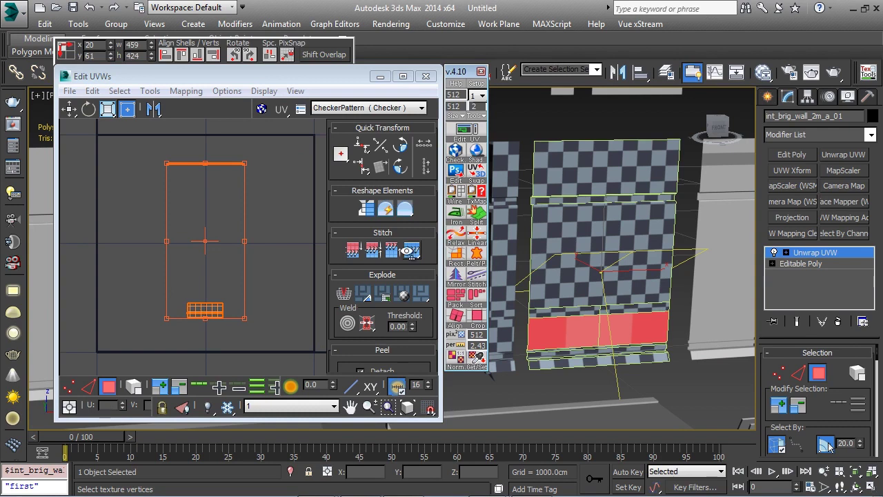
click(292, 240)
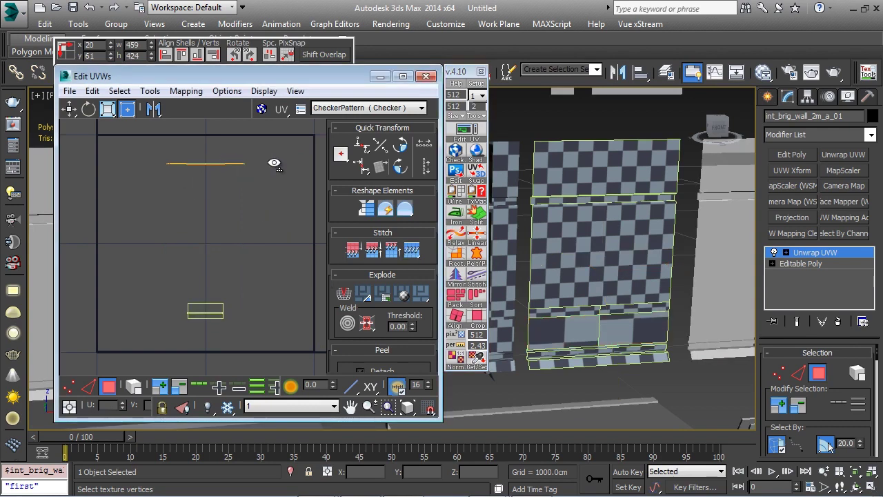
drag(238, 229, 148, 338)
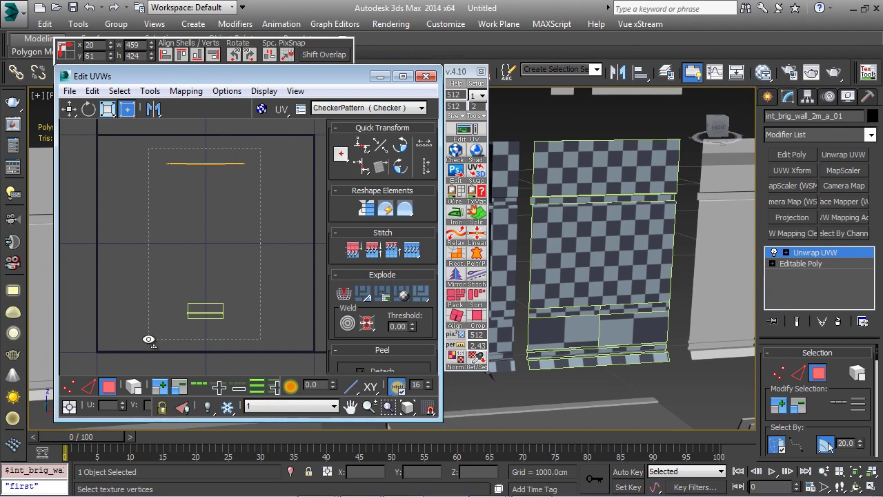
click(477, 358)
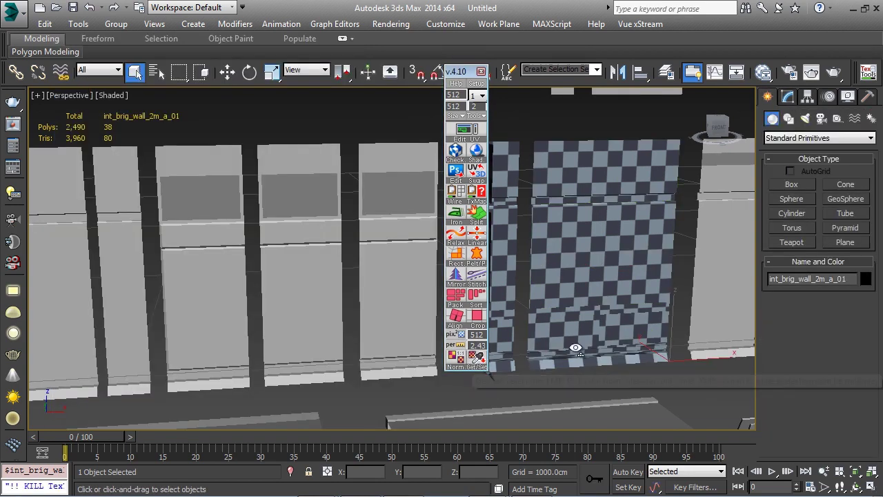
middle_drag(593, 338, 540, 349)
scroll(540, 348, up, 2)
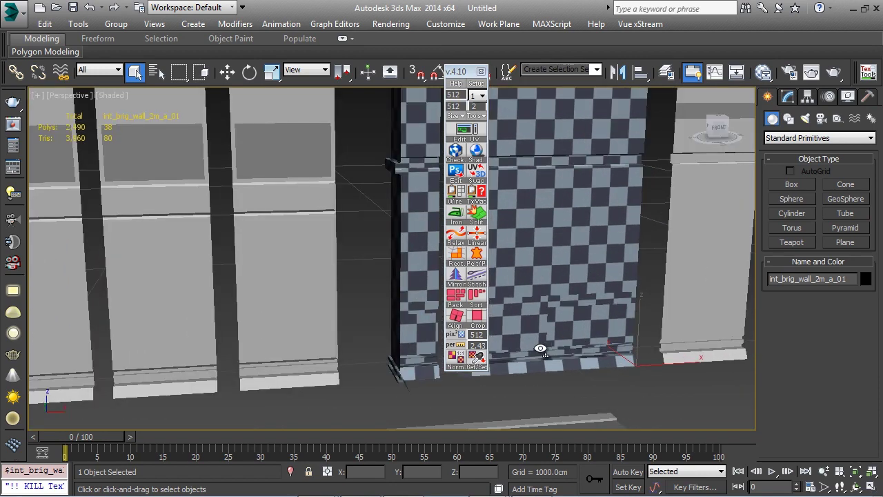
- Reopen the 2 m wall's UVs, examine the shells of material IDs 4 and 6, and close the UV editor
click(466, 130)
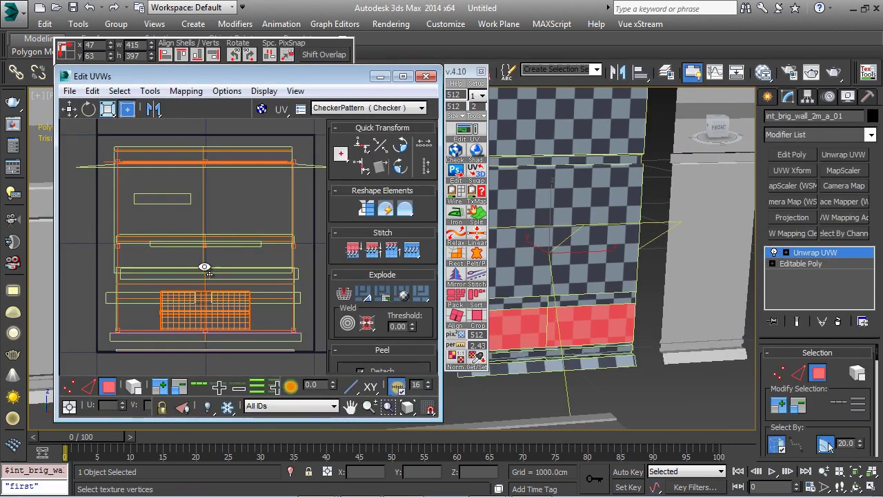
click(290, 405)
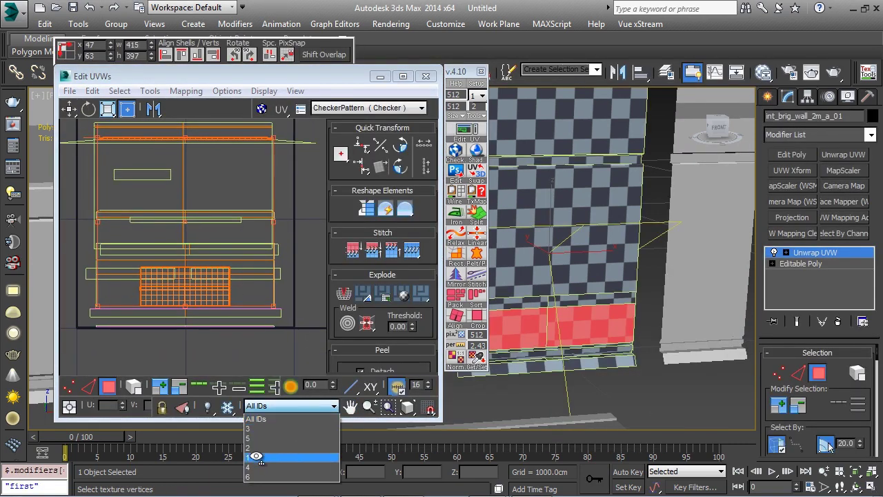
click(254, 466)
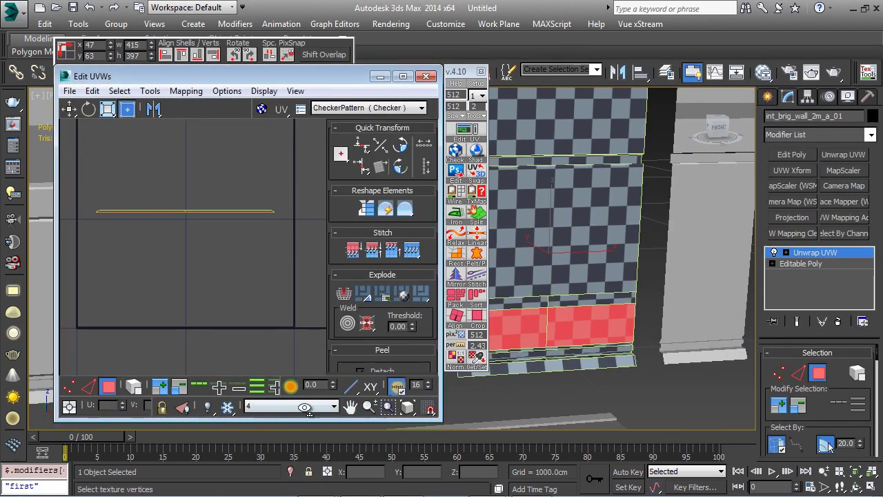
click(307, 407)
click(257, 466)
scroll(230, 321, down, 3)
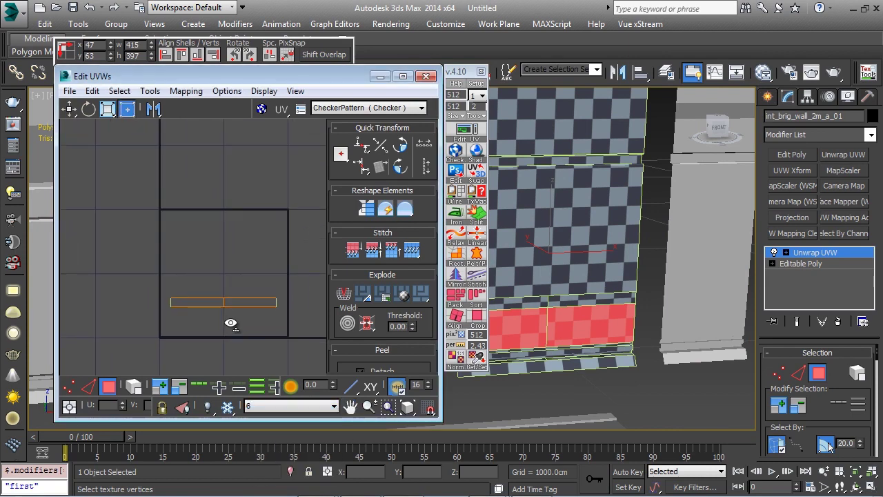
key(ctrl+a)
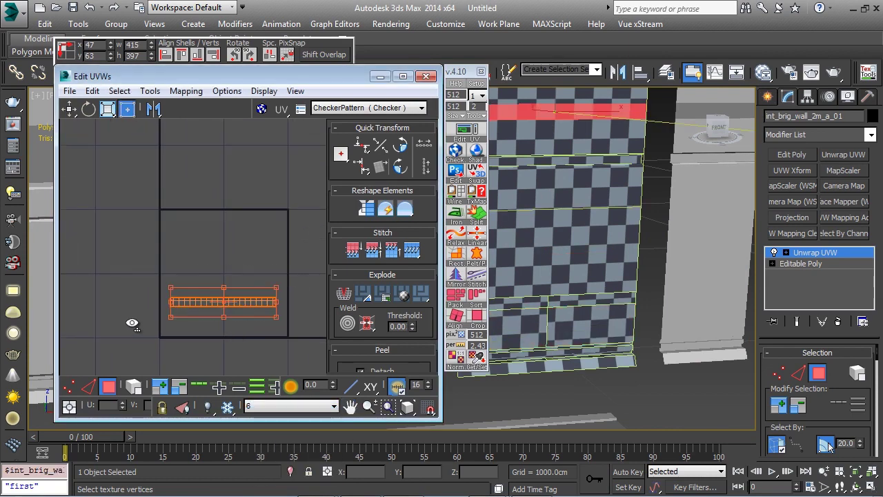
click(248, 195)
scroll(650, 270, up, 3)
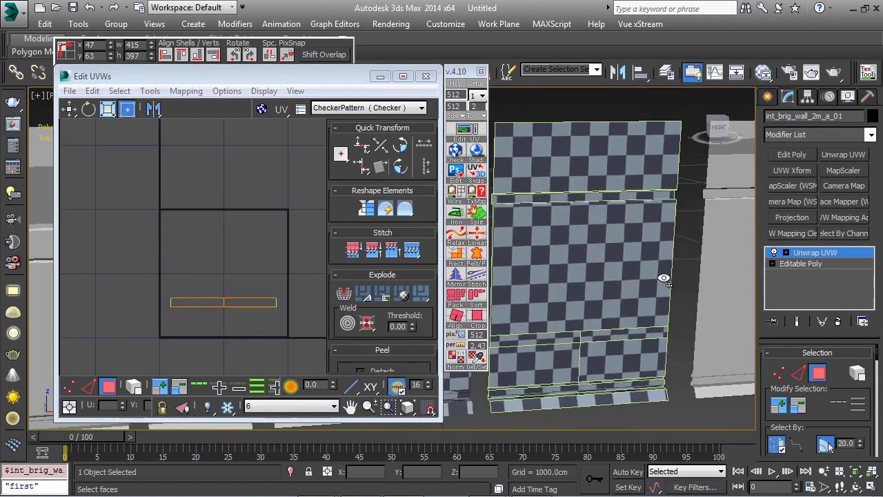
click(429, 75)
- Remove the checker pattern from the 2 m wall and from the neighbouring int_brig_corner_a_01 piece
click(455, 150)
click(456, 150)
alt+middle_drag(396, 164, 430, 158)
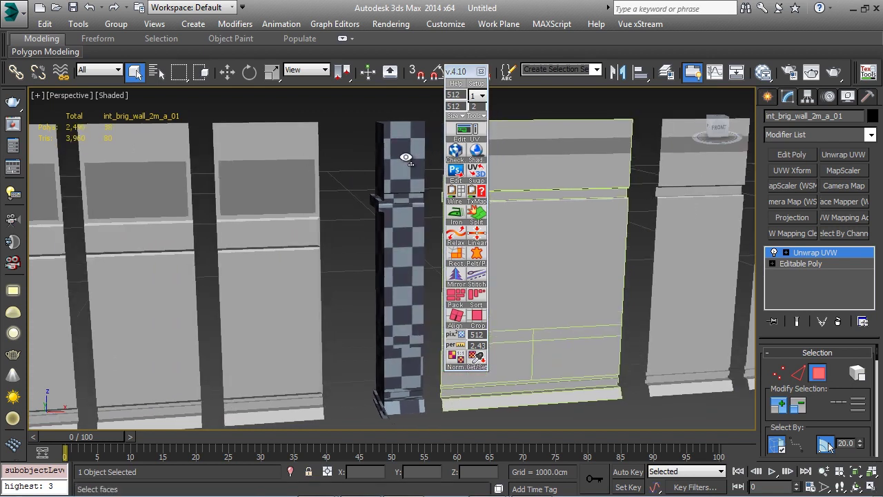
click(821, 252)
click(411, 169)
click(456, 151)
click(457, 153)
click(457, 153)
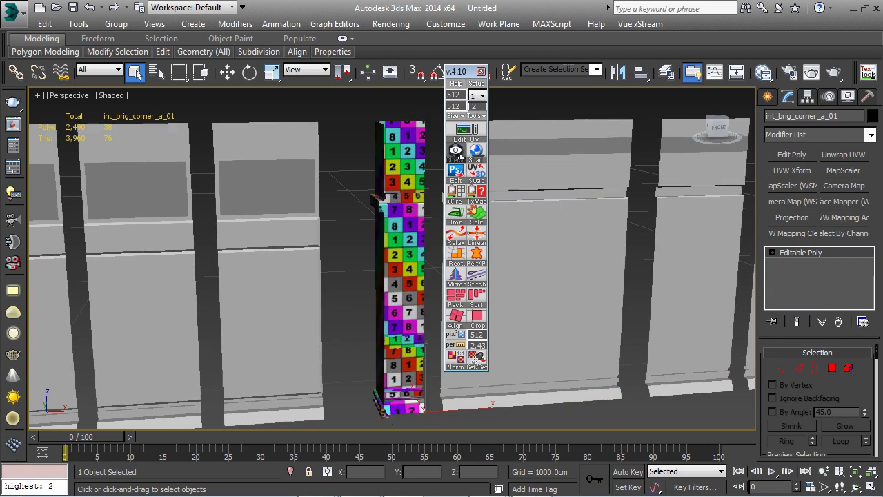
click(458, 153)
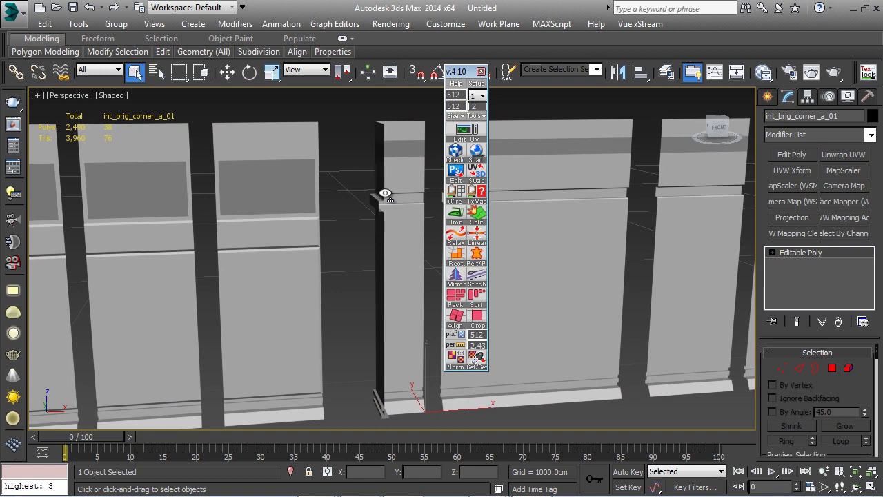
- Export the walls to int_brig_wall_prefabs as FBX, replacing int_brig_walls_master_01_ep3, with units in Meters and the up axis Y-up
middle_drag(385, 193, 353, 222)
scroll(354, 223, down, 5)
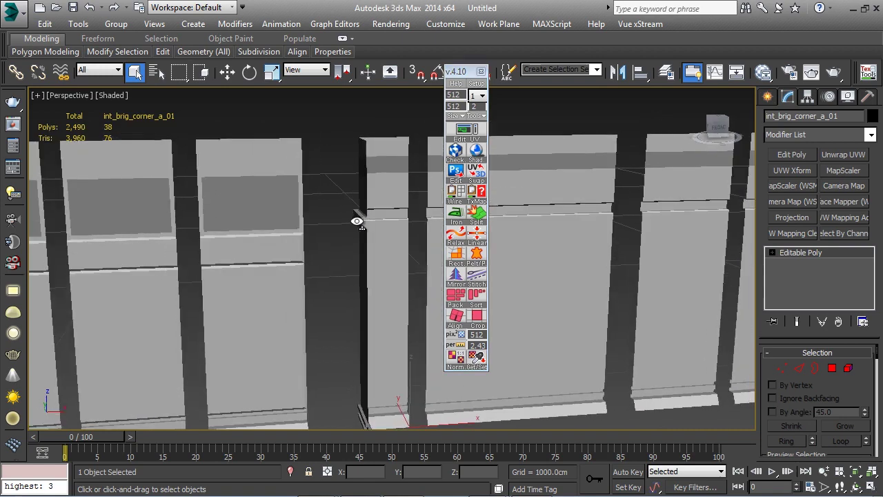
middle_drag(271, 216, 310, 221)
click(14, 9)
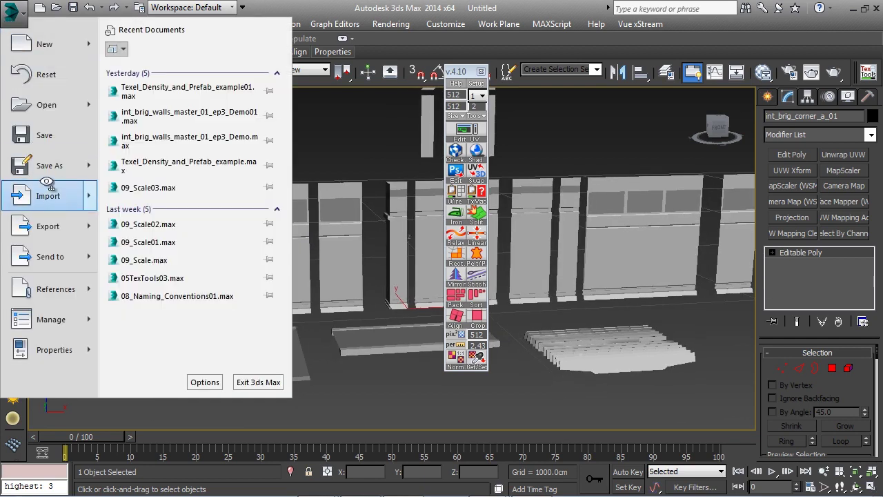
click(43, 225)
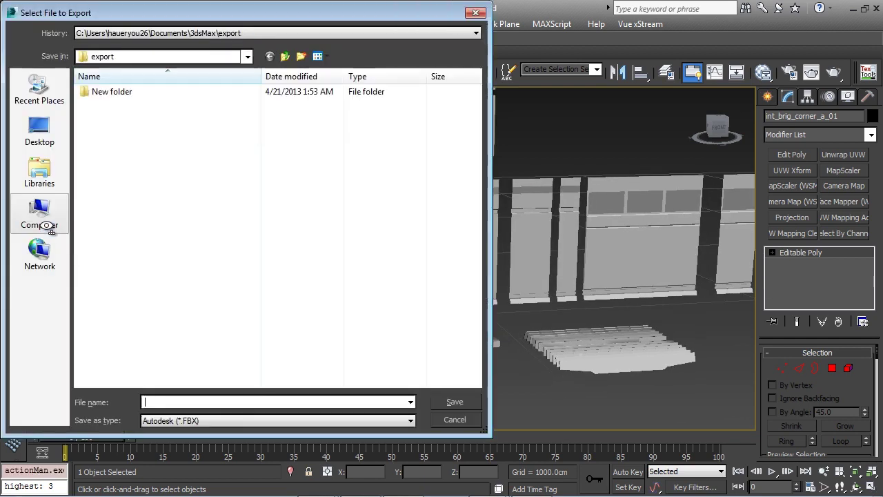
click(190, 33)
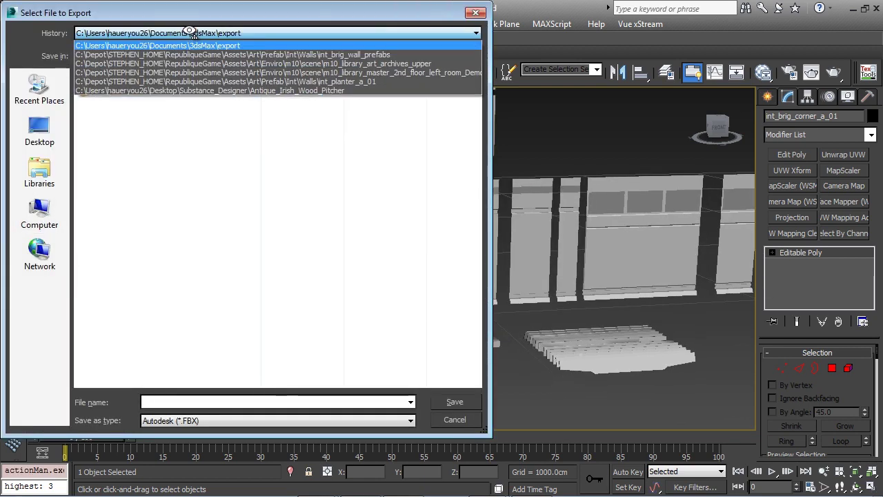
click(249, 55)
click(177, 91)
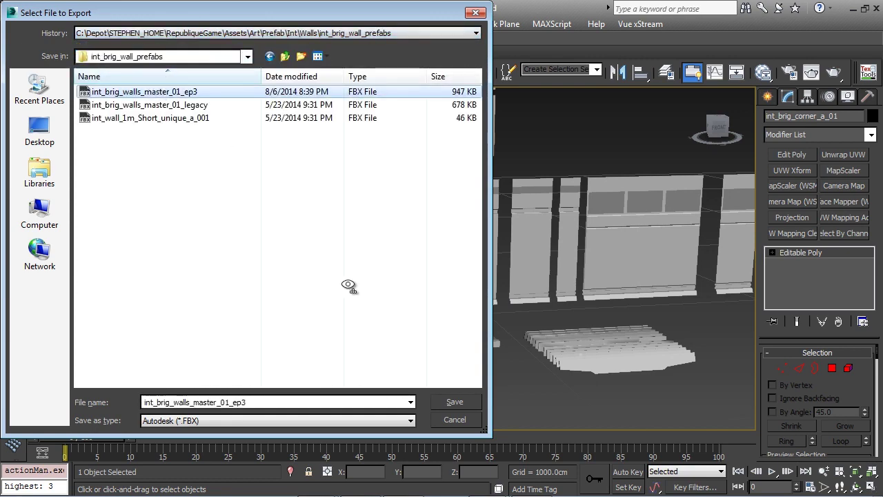
click(453, 402)
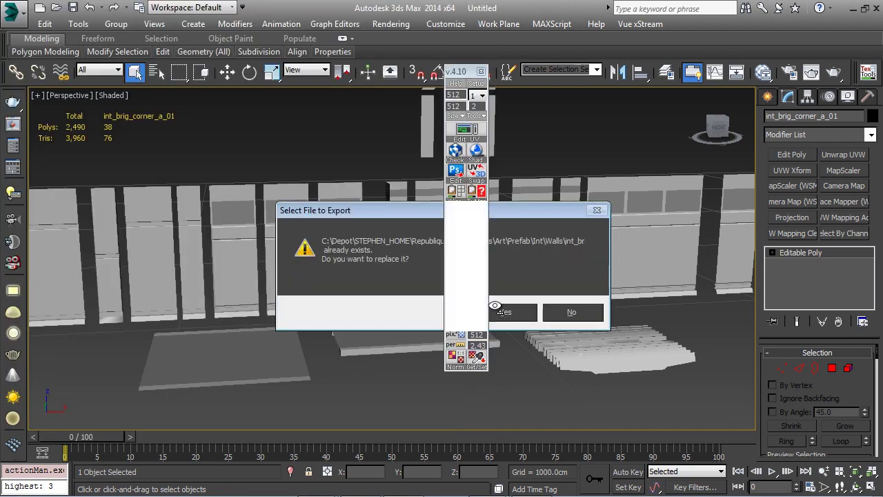
click(502, 312)
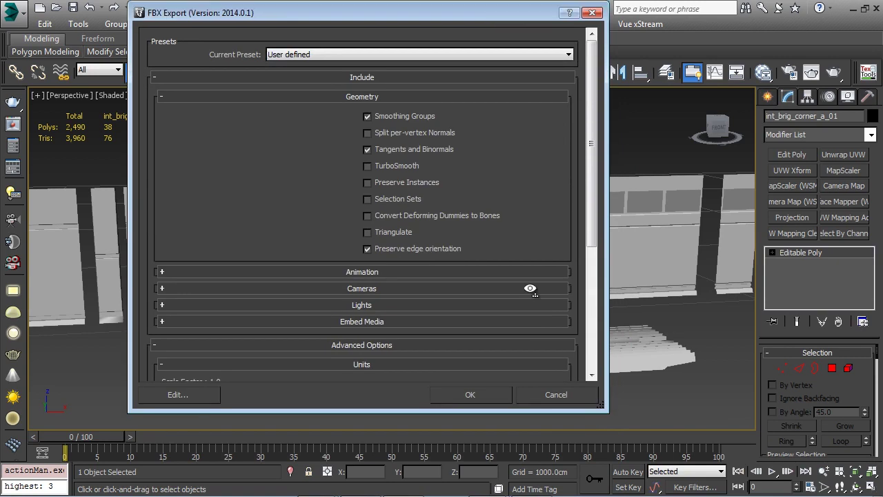
scroll(415, 183, down, 5)
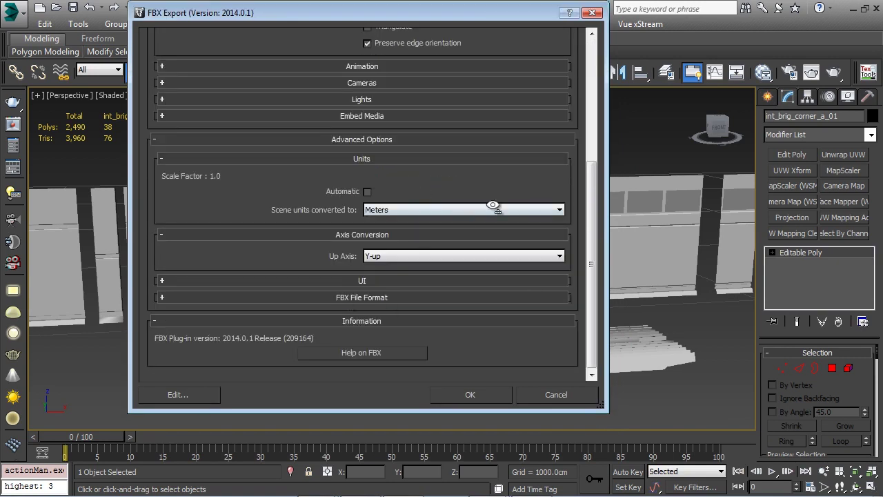
click(479, 400)
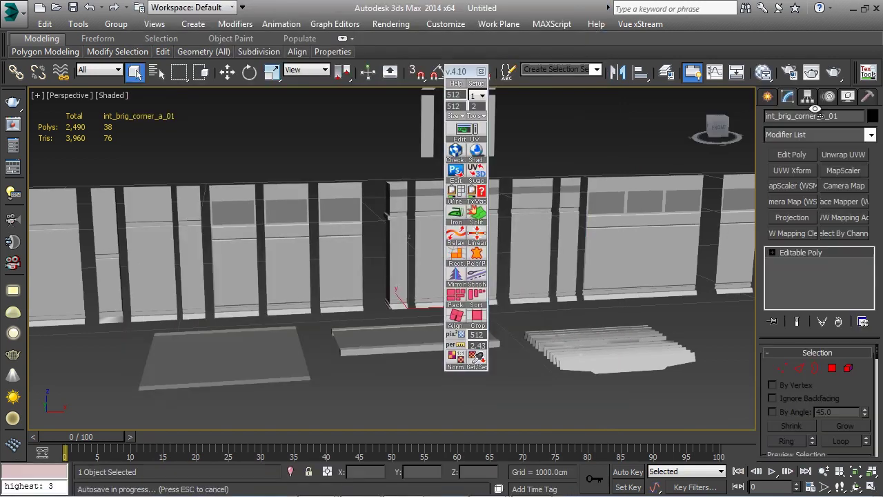
- Switch to Unity, examine the textured 2 m wall in the scene, and select the 1 m wall piece with the B2 lettering
key(alt+Tab)
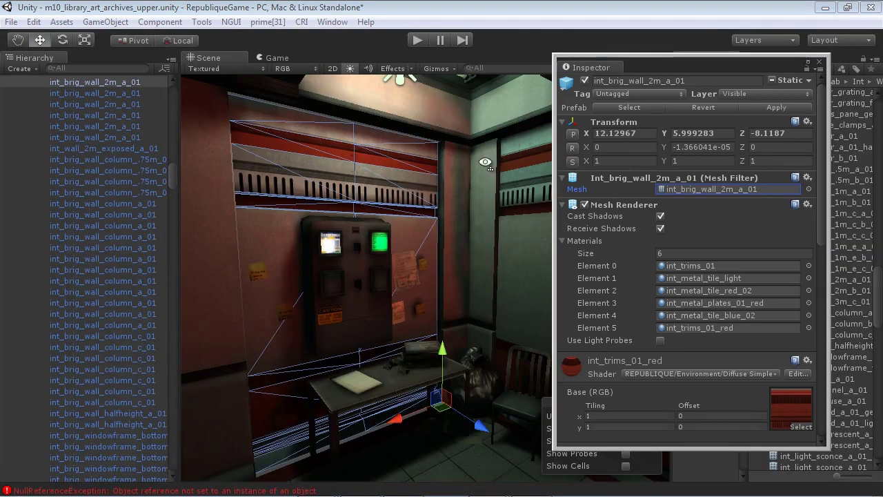
right_drag(494, 168, 338, 177)
mouse_move(352, 230)
right_down()
mouse_move(342, 235)
mouse_move(338, 227)
right_up()
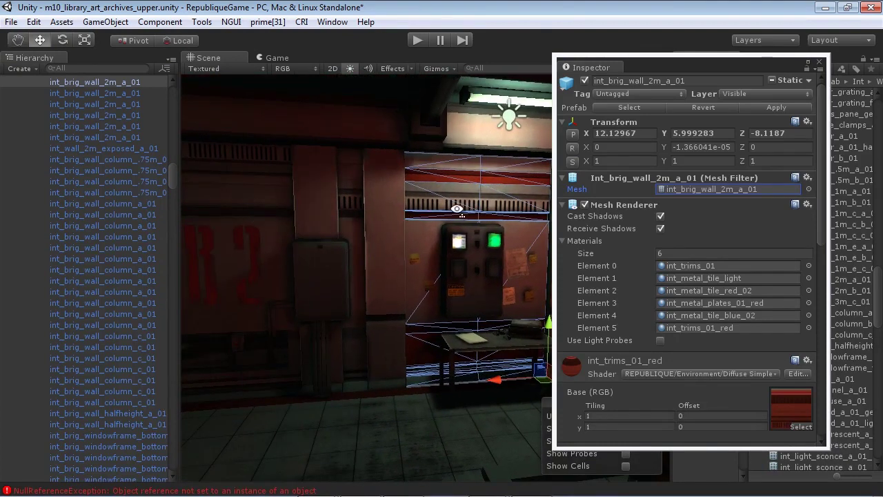
right_drag(259, 202, 406, 191)
right_drag(335, 200, 387, 266)
right_drag(375, 112, 463, 257)
click(450, 241)
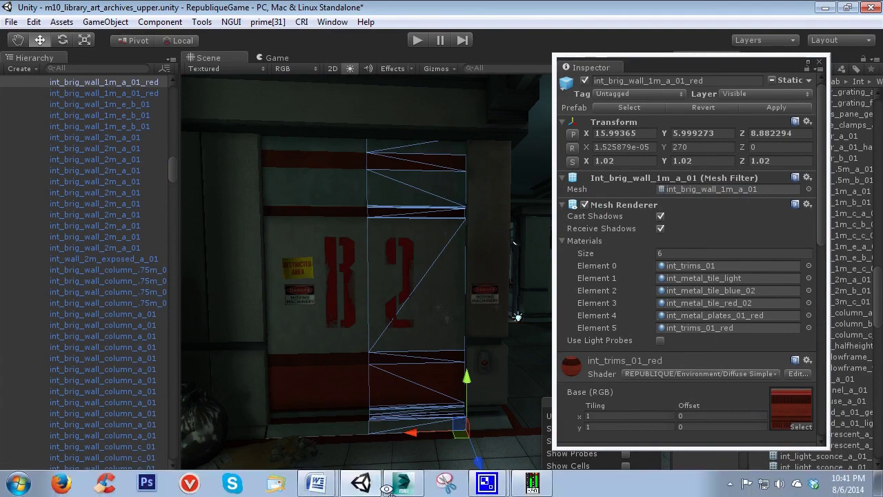
- Switch back to 3ds Max and apply the checker pattern to int_brig_wall_1m_a_01
click(417, 479)
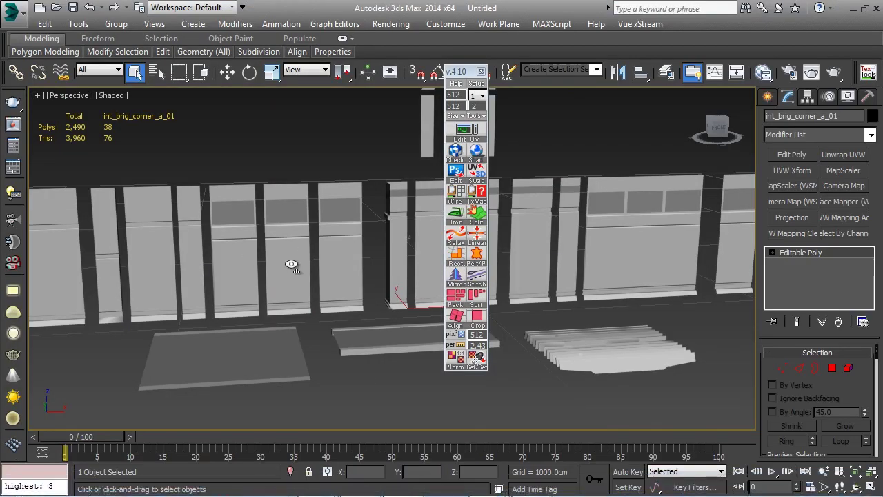
middle_drag(567, 261, 605, 269)
click(573, 256)
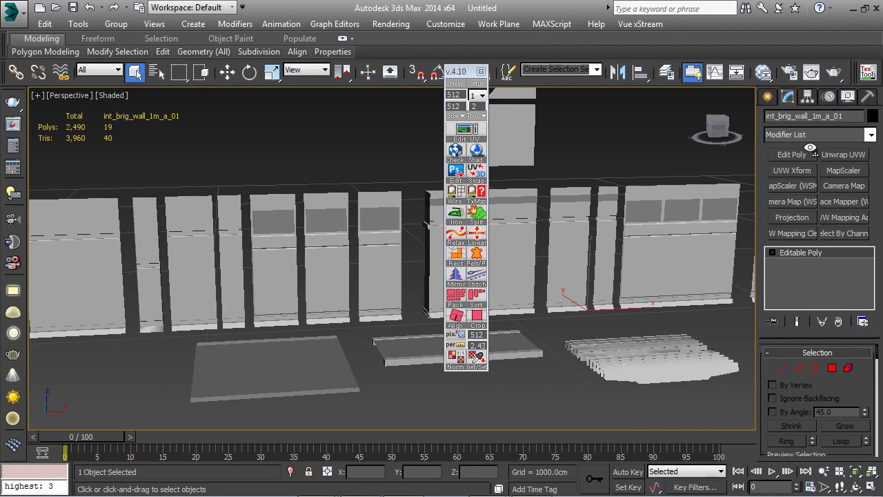
alt+middle_drag(601, 200, 468, 135)
click(456, 150)
- Open the 1 m wall's UVs and set their texel density using 512 pixels per 2.43 units
click(468, 135)
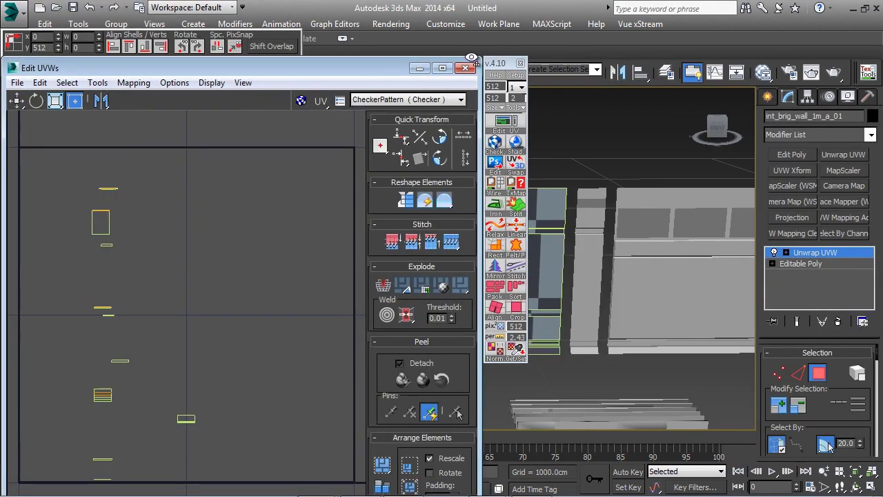
mouse_move(387, 68)
mouse_down()
mouse_move(335, 143)
mouse_move(374, 56)
mouse_up()
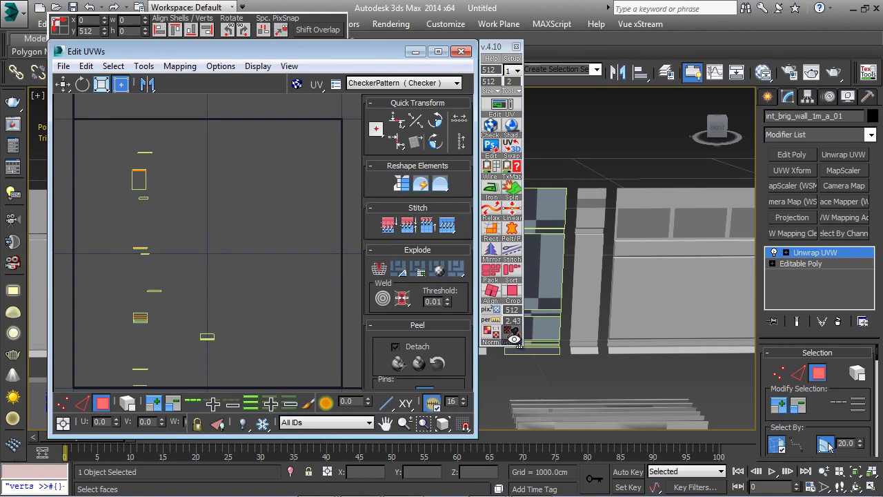
click(514, 338)
right_click(518, 341)
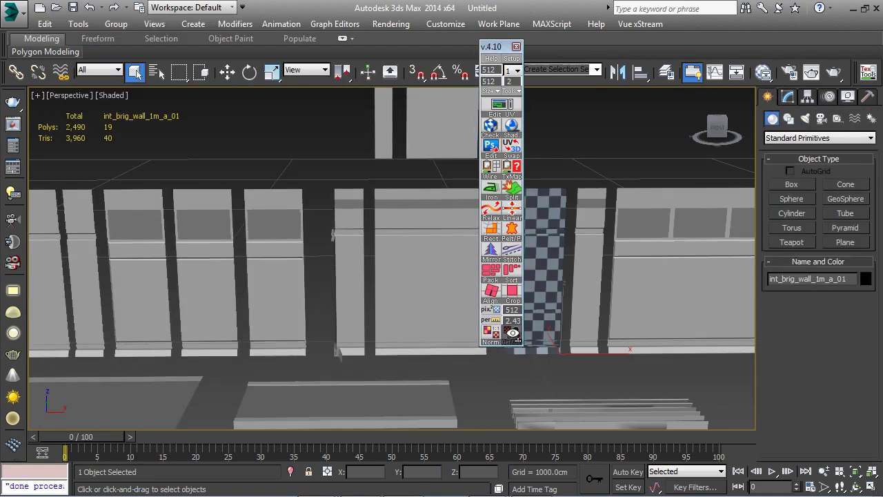
middle_drag(512, 333, 606, 269)
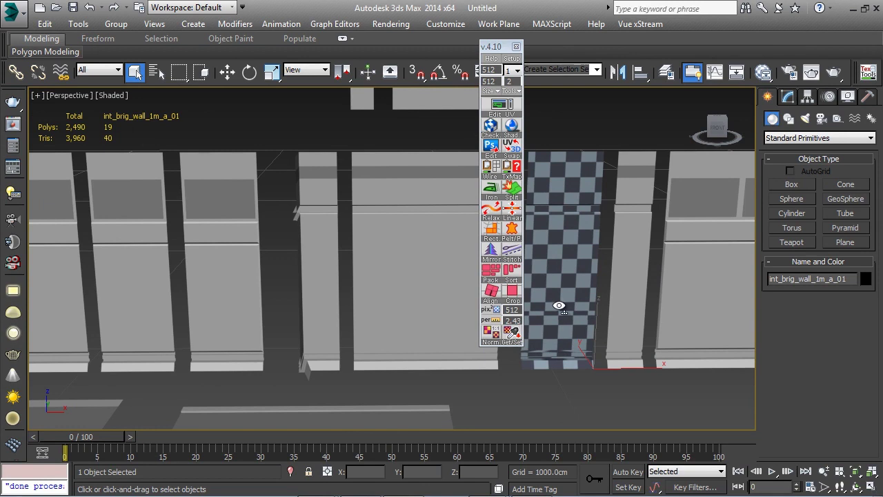
- Cycle the checker preview on int_brig_wall_1m_a_01 until the pattern is removed
click(492, 125)
click(489, 127)
click(489, 127)
click(490, 127)
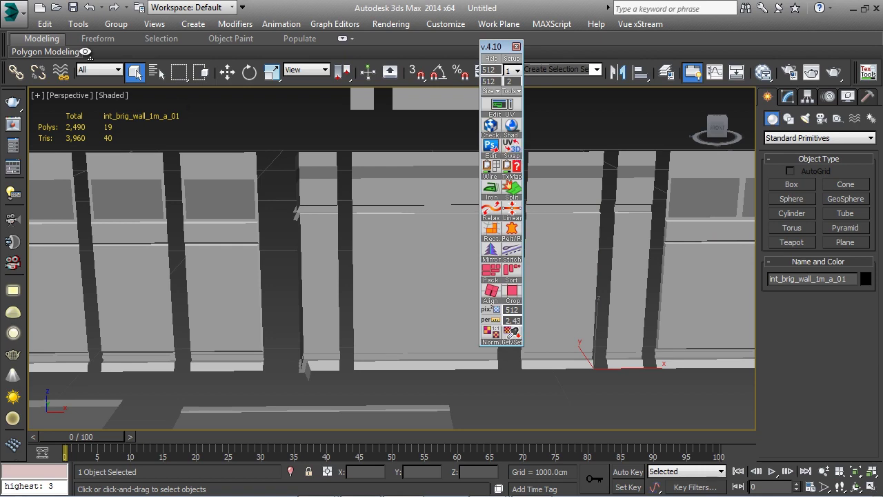
- Export the walls again to the Int\Walls prefab folder, replacing the existing file
click(13, 7)
click(51, 225)
double_click(177, 93)
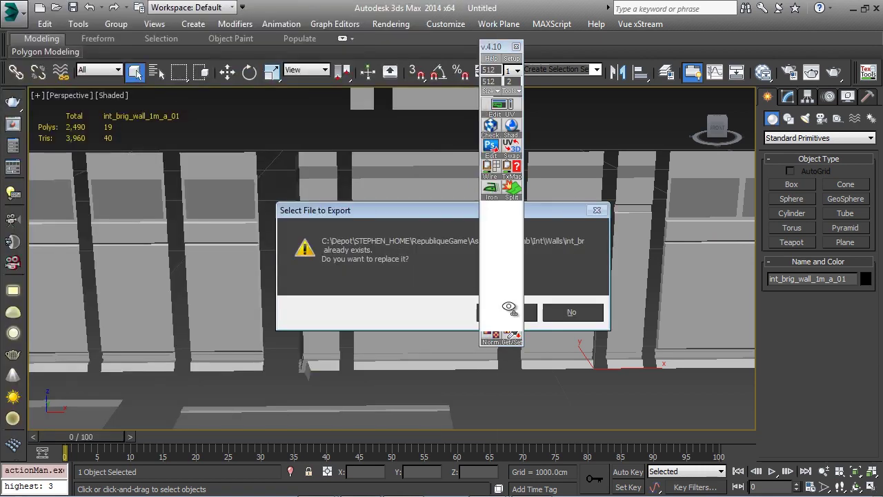
click(505, 310)
click(476, 394)
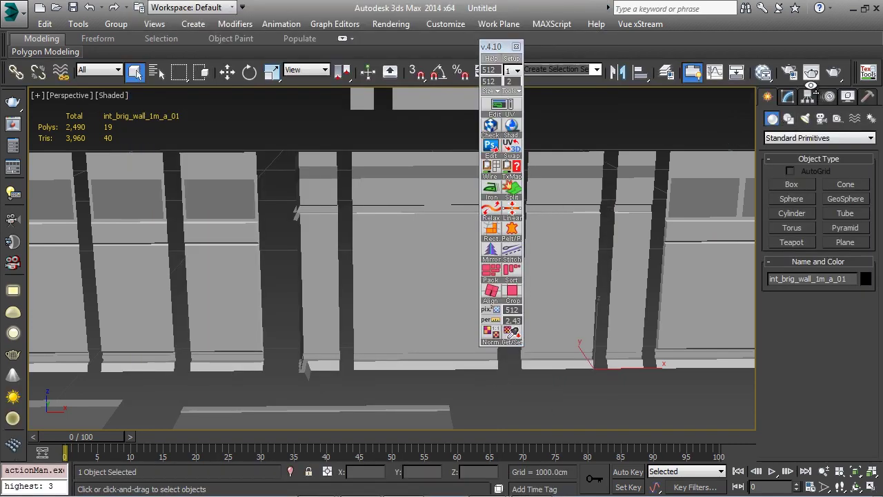
- Switch to Unity and examine the walls, floor and windows of the red-and-grey library archives scene
key(alt+Tab)
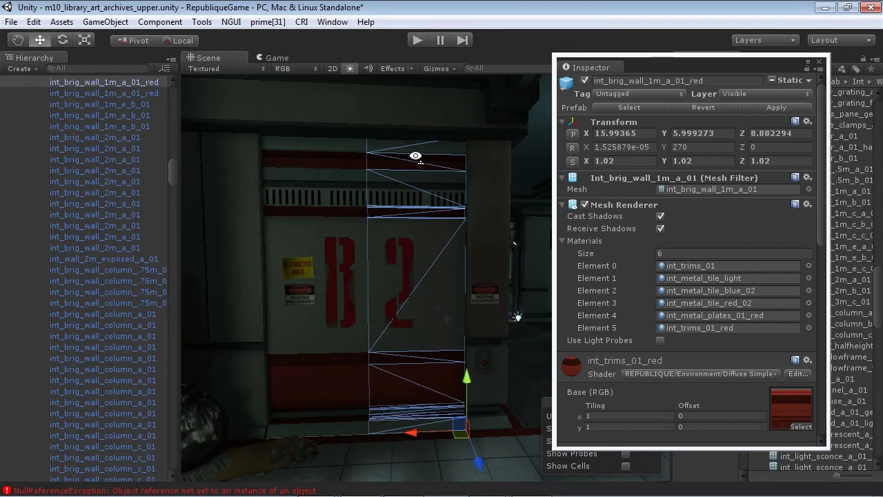
alt+drag(482, 197, 538, 286)
click(465, 332)
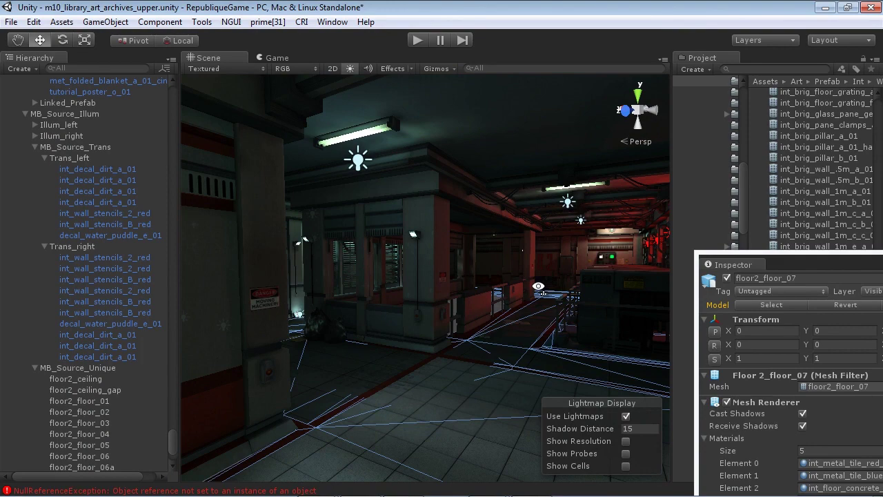
right_drag(538, 287, 481, 314)
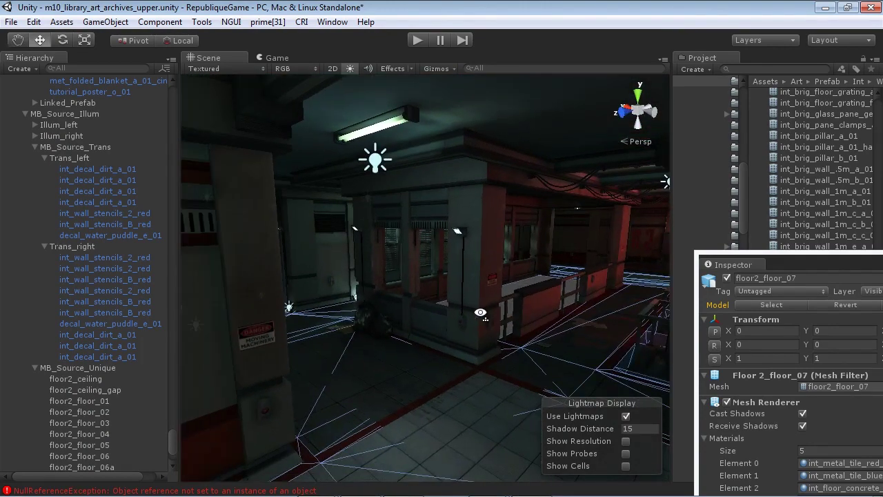
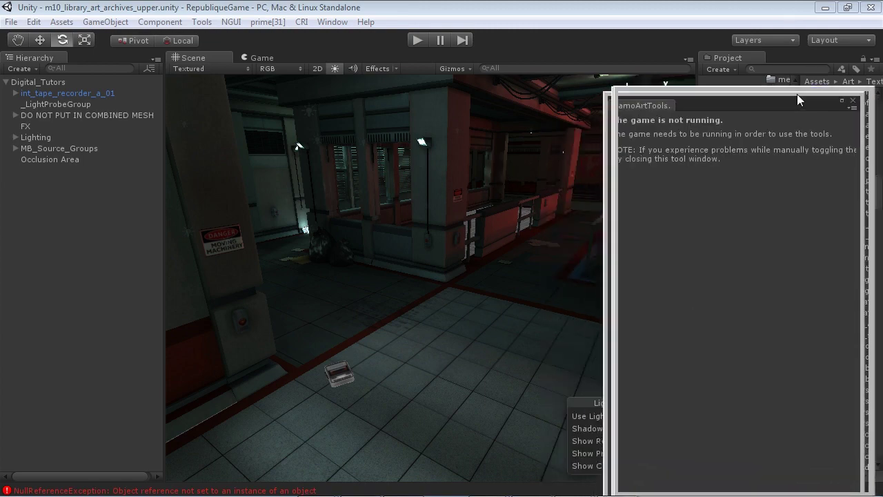
right_drag(499, 169, 433, 192)
key(w)
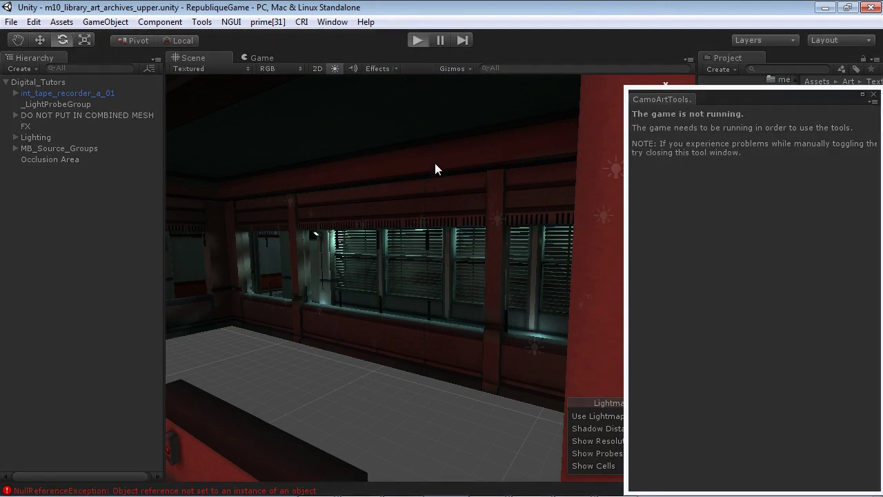
- Play the scene and swap all its textures for the density texture using the CamoArtTools option Set density texture
key(ctrl+p)
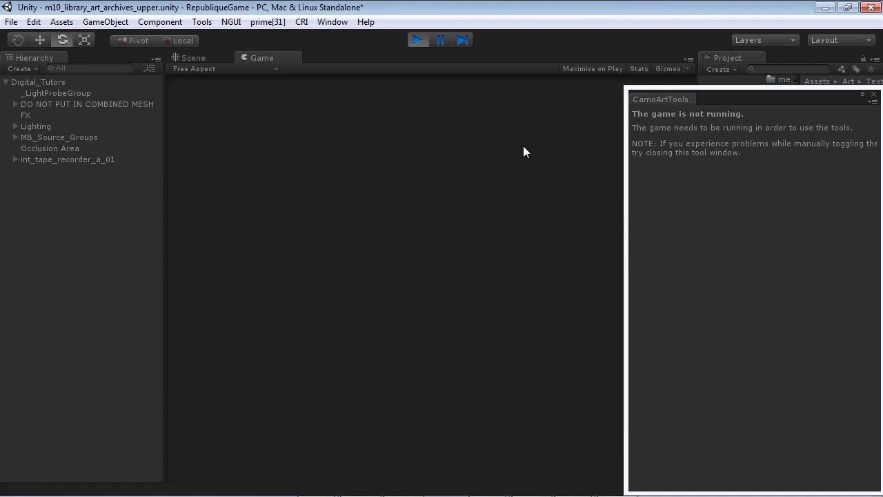
click(195, 58)
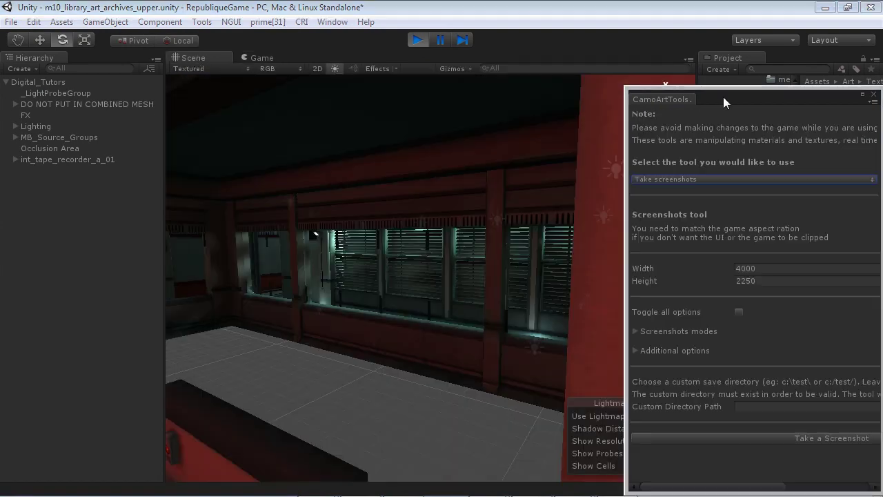
drag(723, 96, 708, 82)
click(650, 153)
click(652, 198)
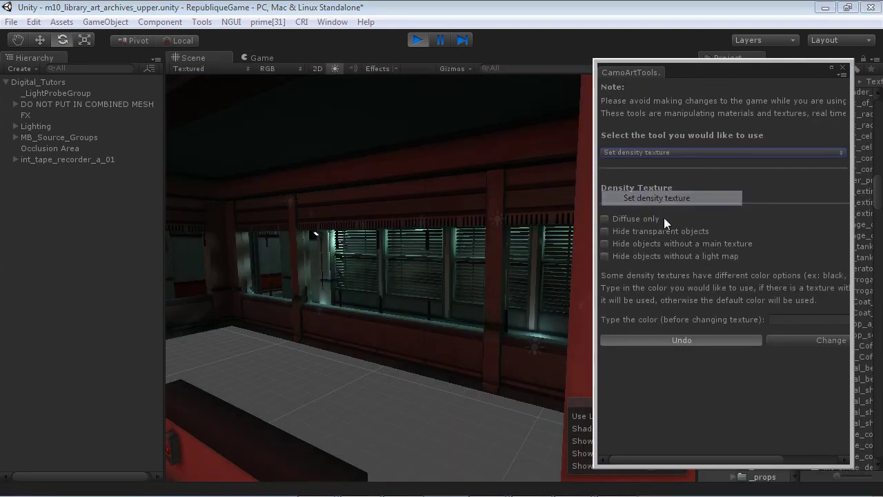
click(802, 341)
- Examine the texel density on the B2 wall, the corridor walls and the floor
right_drag(483, 237, 377, 266)
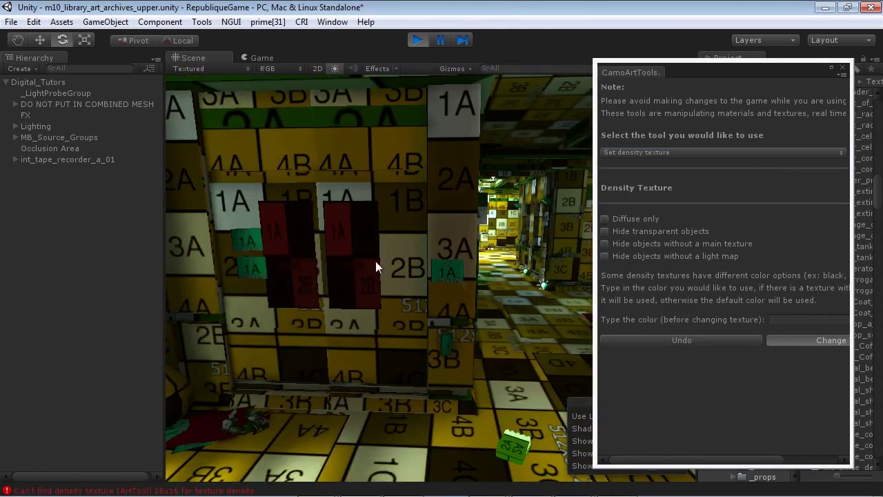
right_drag(322, 273, 352, 264)
key(w)
key(s)
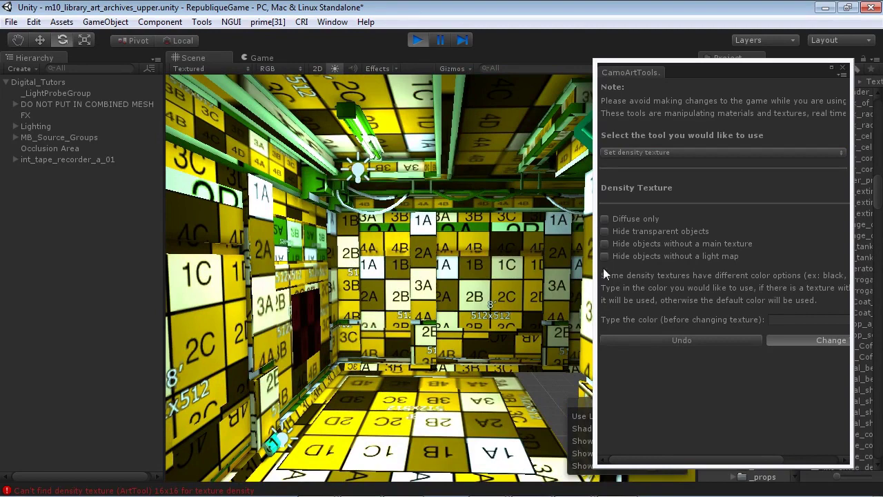
- Undo the density texture change, look down the corridor, stop playing the scene and leave Unity
click(686, 338)
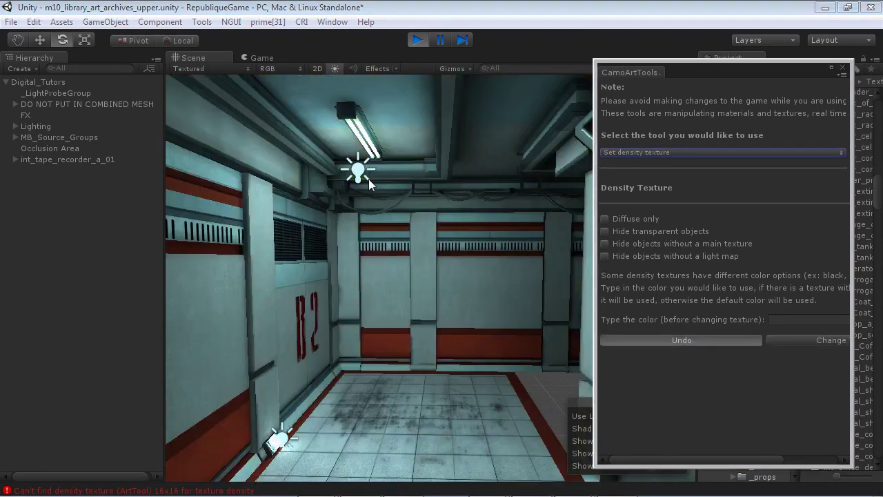
right_drag(369, 179, 406, 256)
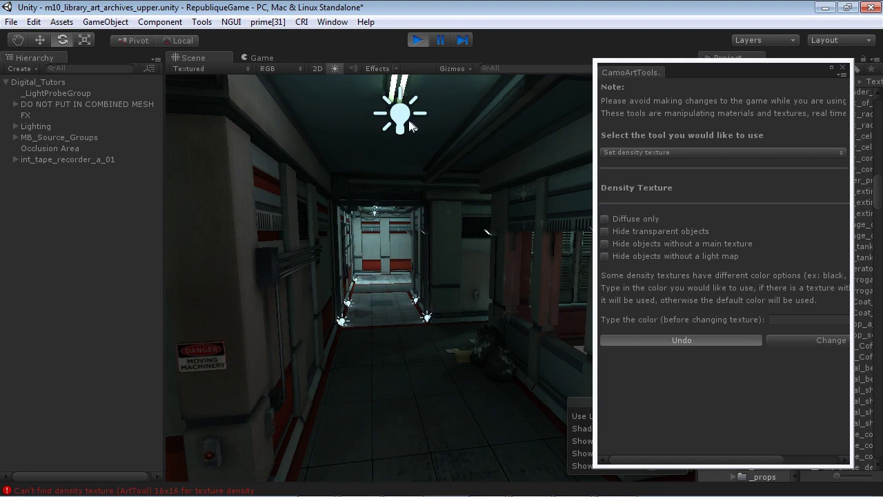
click(423, 46)
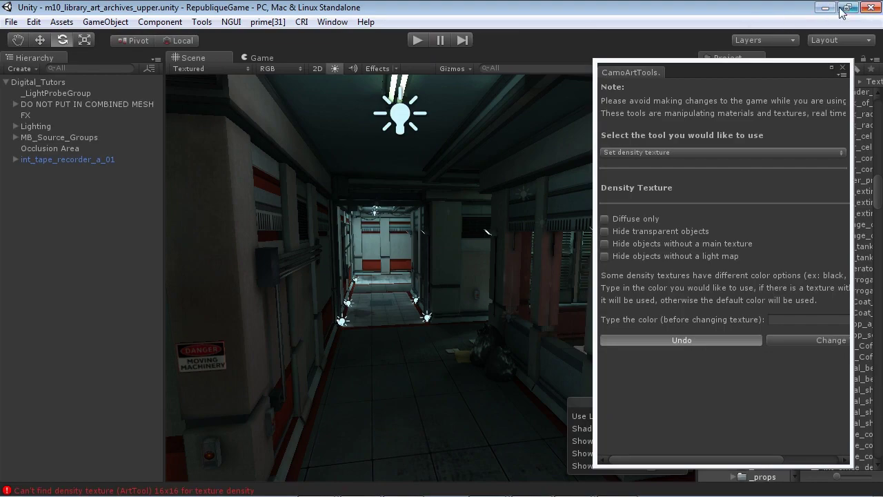
click(872, 9)
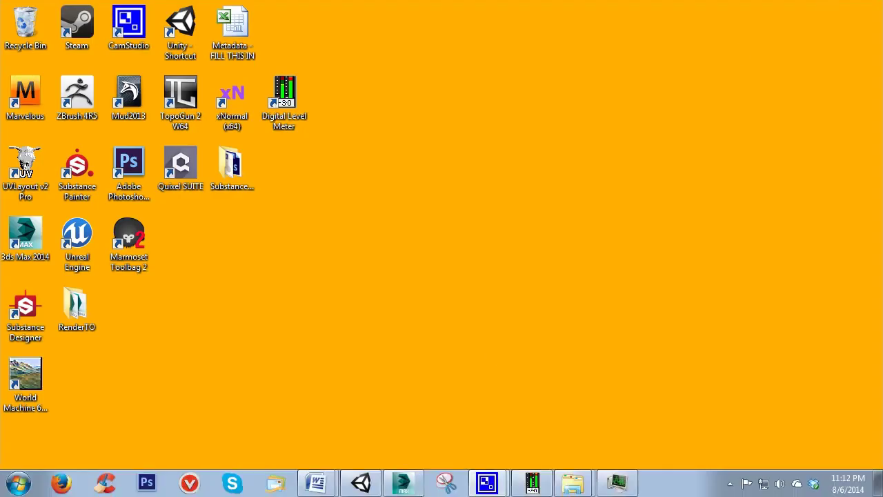
- Switch to the 3ds Max scene 14.max, select the recorder model and view it from another angle
click(416, 483)
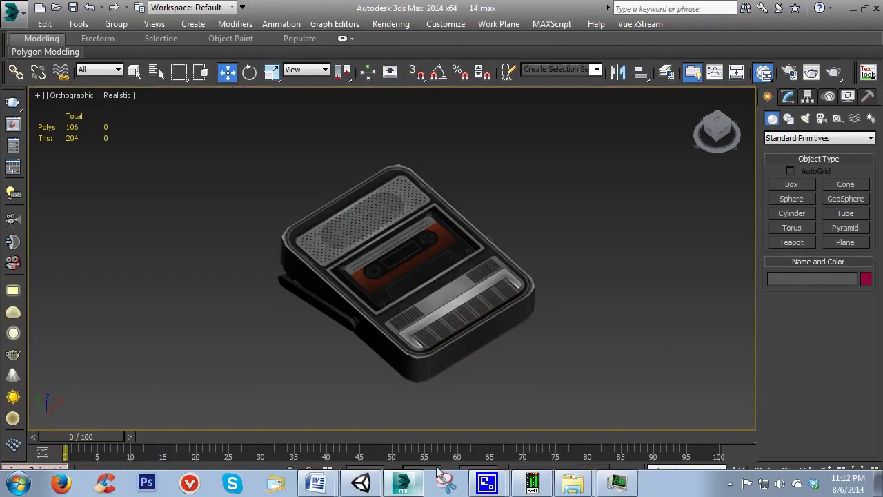
click(460, 339)
alt+middle_drag(526, 349, 488, 328)
- Open the Slate Material Editor, enlarge its window and expand the preview of the Map #1 bitmap
key(m)
drag(645, 98, 458, 49)
drag(324, 41, 578, 180)
drag(669, 192, 568, 68)
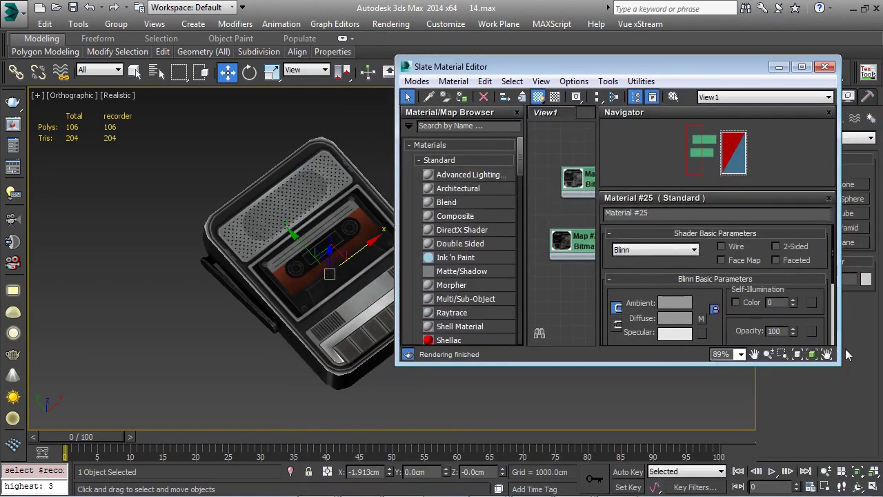
drag(843, 368, 882, 487)
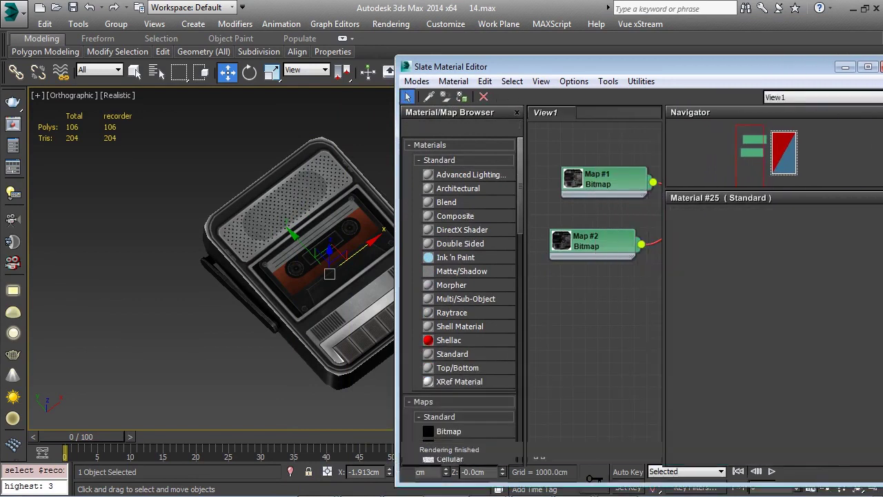
double_click(573, 178)
scroll(606, 238, up, 6)
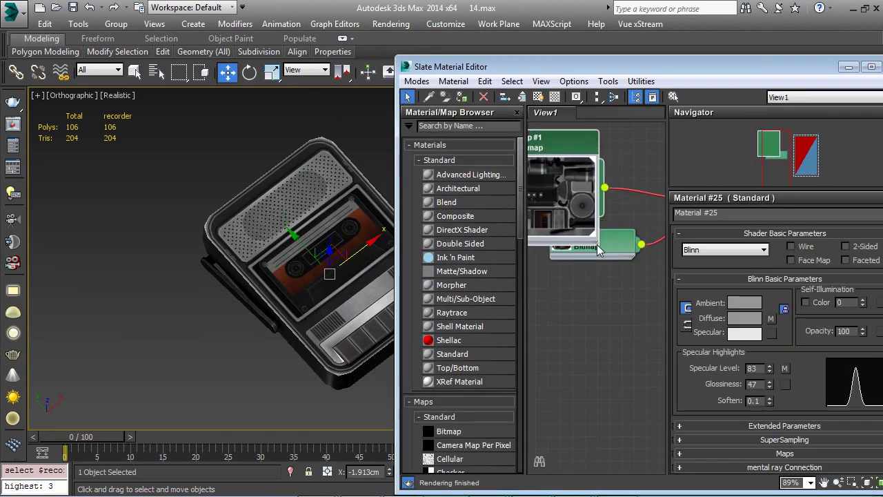
- Widen the material editor and examine the recorder's area in the Map #1 texture atlas
drag(396, 221, 158, 228)
middle_drag(370, 150, 469, 254)
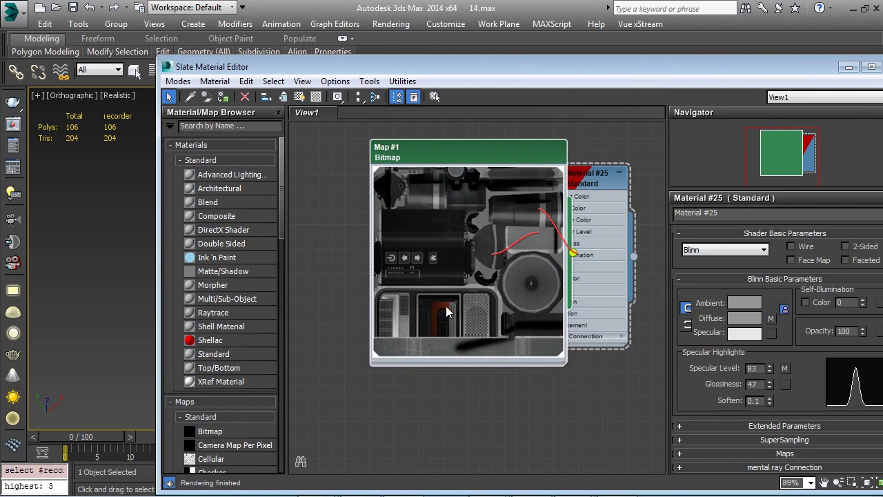
scroll(473, 284, up, 3)
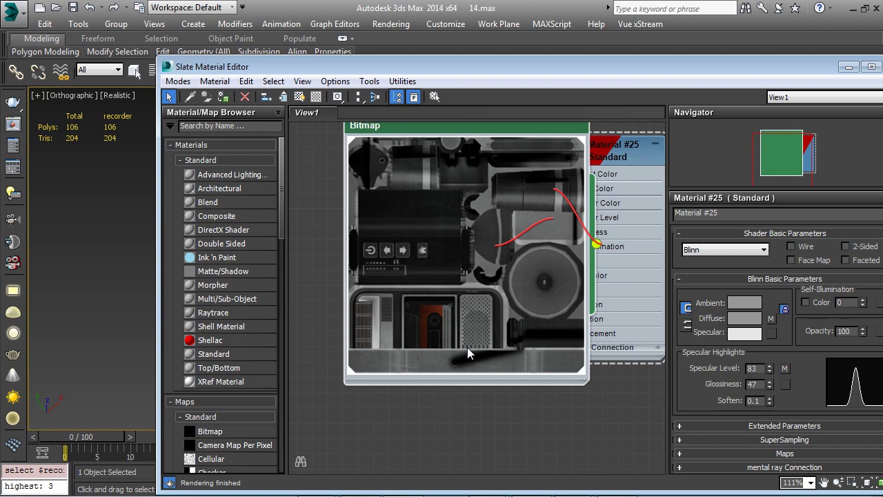
drag(693, 70, 610, 69)
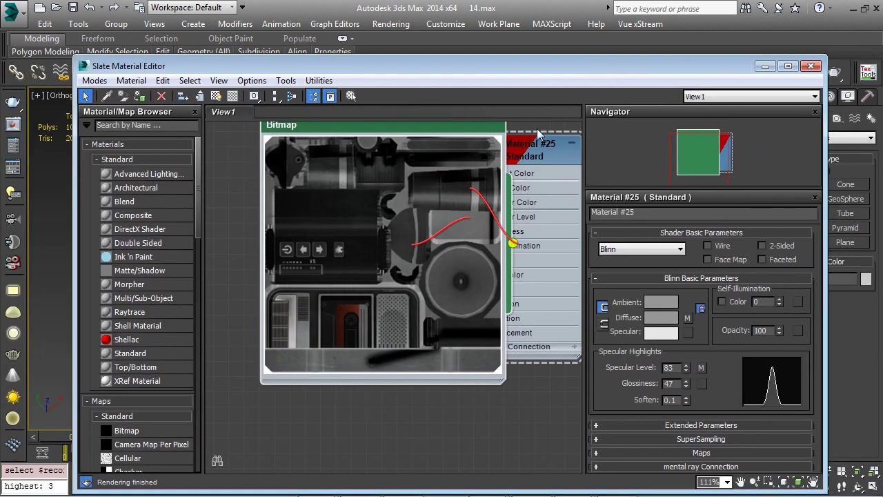
- Minimize the material editor and view the whole recorder in the viewport
click(764, 67)
drag(471, 224, 563, 234)
alt+middle_drag(563, 234, 597, 219)
- Start TexTools, set the UV channel to 2 and open the recorder's UVs, accepting the Unwrap UVW reset
click(871, 73)
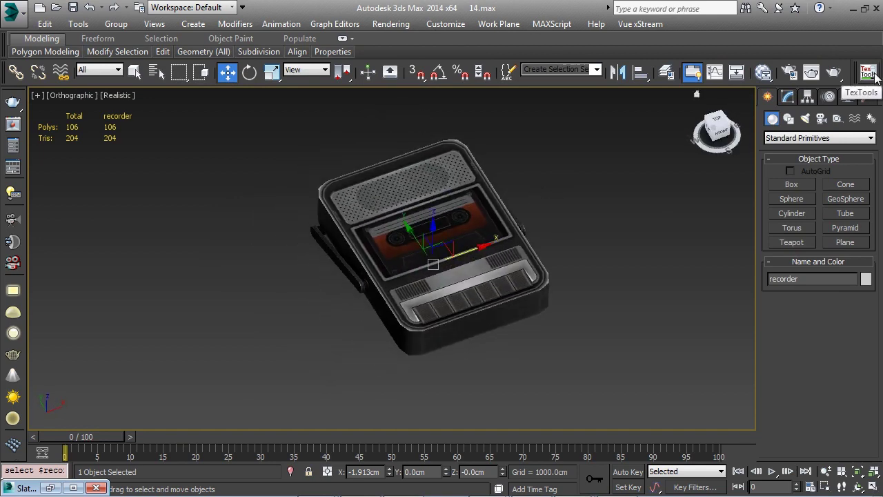
drag(15, 13, 220, 92)
click(236, 110)
click(236, 132)
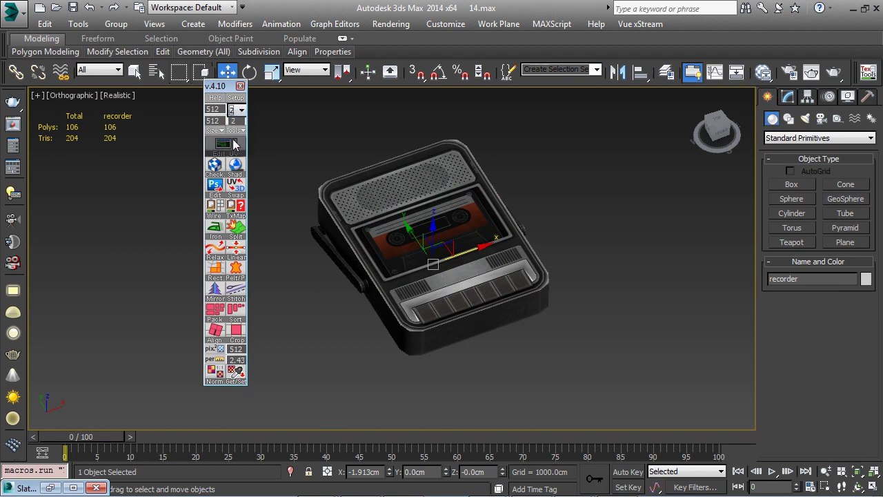
click(234, 145)
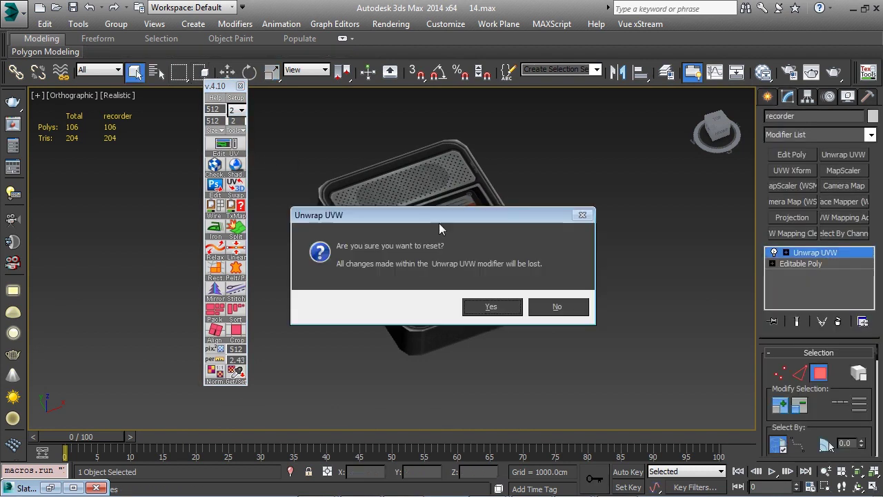
click(502, 307)
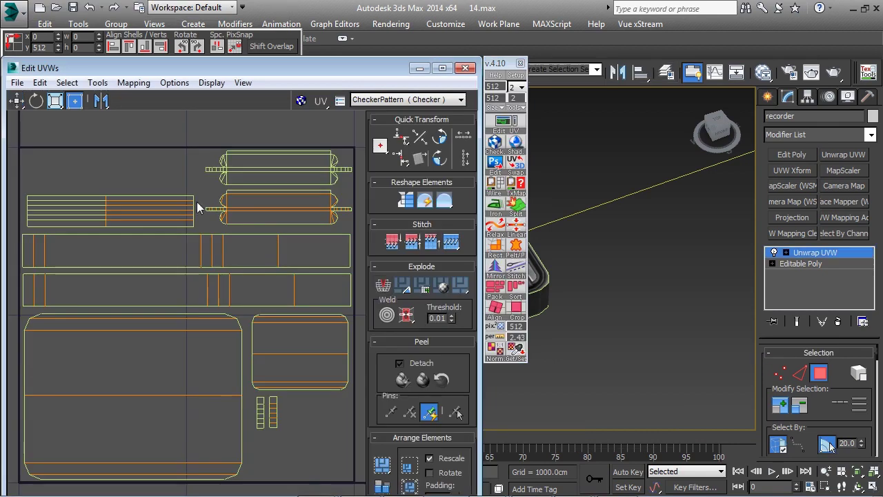
- Place the UV editor beside the recorder model and examine the shells of its channel 2 layout
mouse_move(192, 71)
mouse_down()
mouse_move(394, 43)
mouse_move(355, 43)
mouse_up()
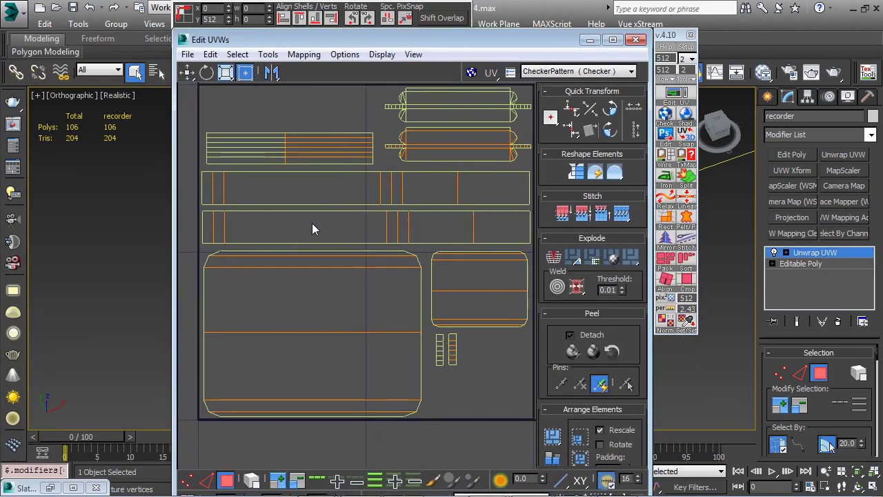
scroll(369, 192, up, 6)
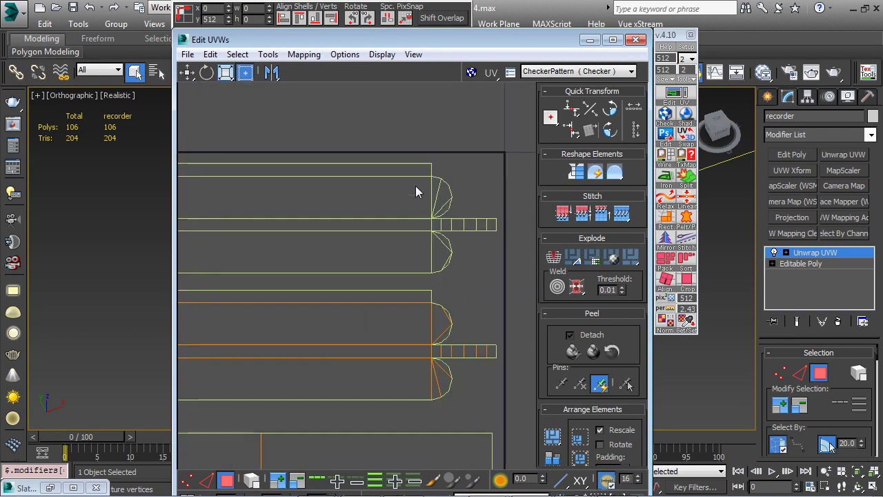
scroll(416, 186, down, 5)
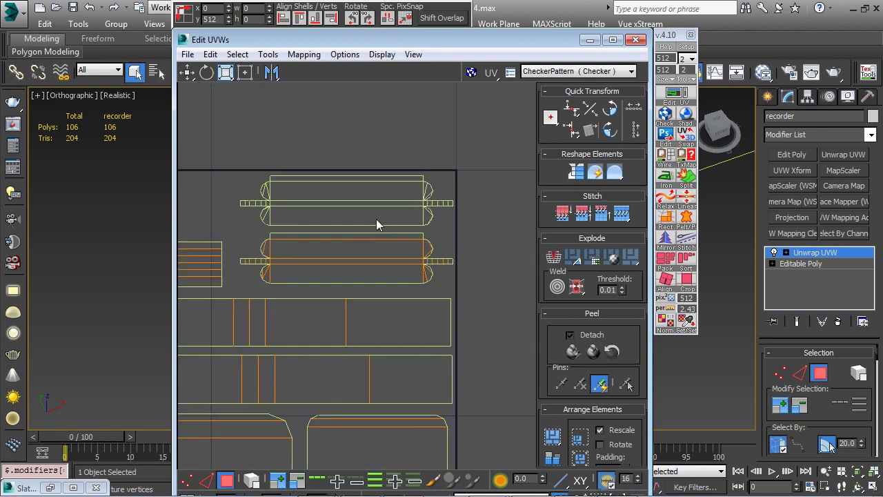
scroll(441, 170, up, 5)
scroll(447, 171, down, 4)
drag(356, 39, 556, 31)
alt+middle_drag(268, 160, 562, 351)
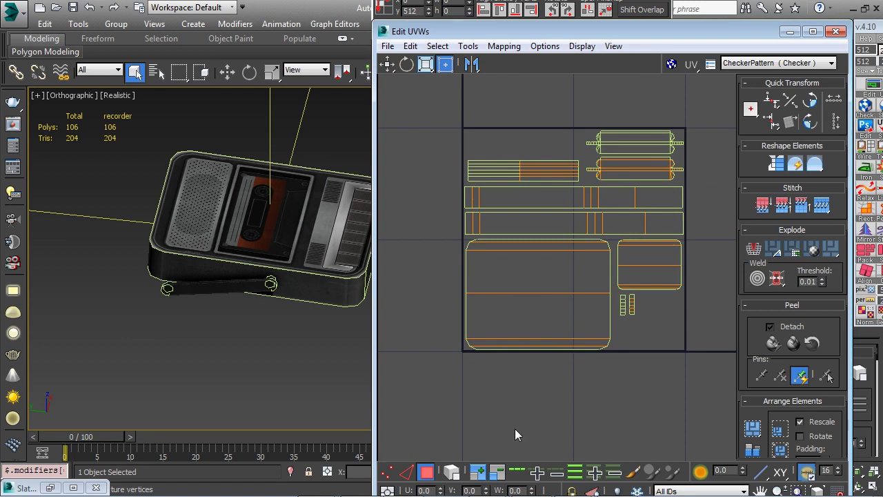
- Switch to edge selection and select a corner edge on the recorder's side to locate it in the UV layout
click(407, 472)
click(364, 290)
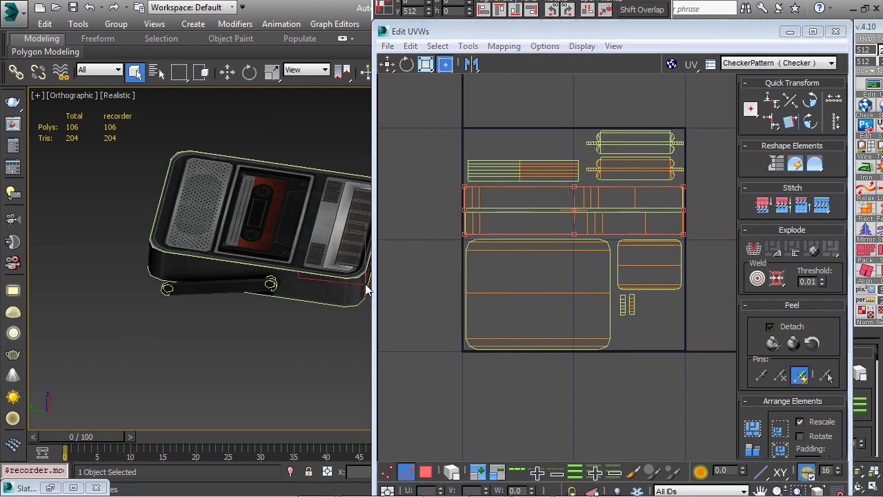
middle_drag(612, 335, 554, 339)
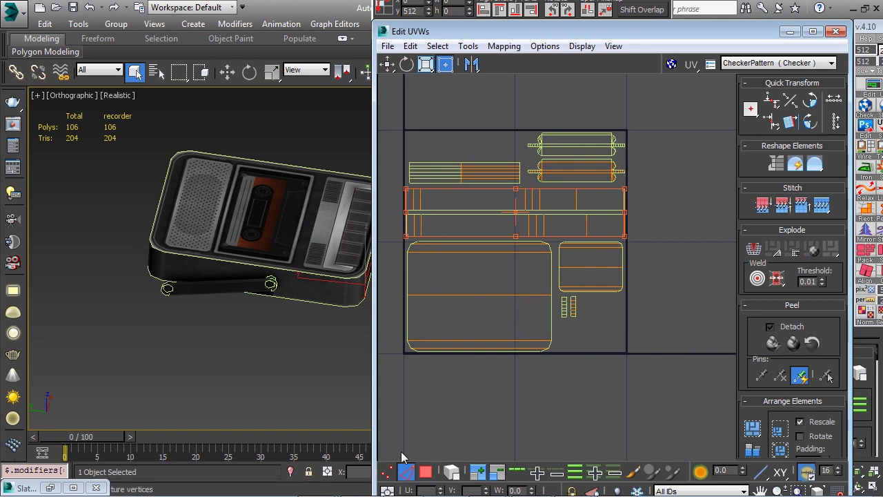
- Switch to polygon selection and select the smaller rounded rectangular UV shell to find its location on the recorder
click(425, 471)
click(552, 172)
alt+middle_drag(359, 231, 387, 222)
click(603, 285)
alt+middle_drag(227, 227, 212, 381)
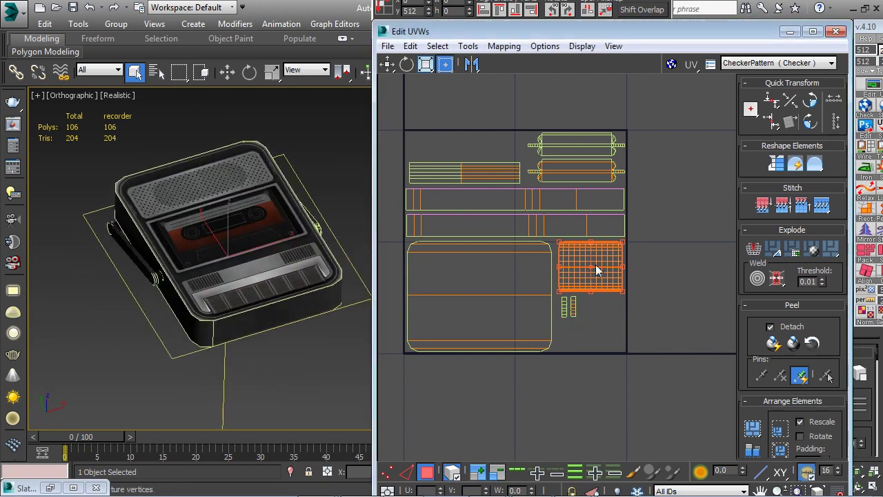
- Rotate the smaller rounded UV shell 90 degrees, move the two tiny strips to the upper free space and enlarge the shell beside the large one
click(809, 103)
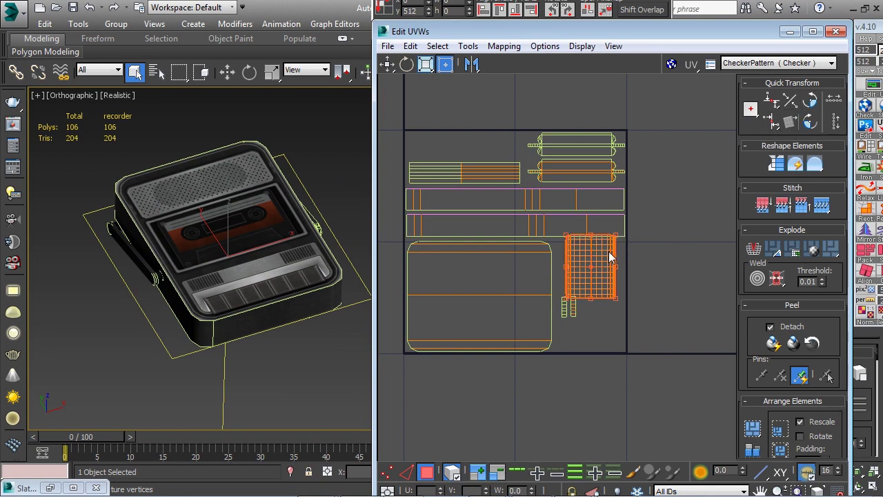
drag(609, 252, 645, 295)
click(567, 311)
drag(568, 312, 481, 145)
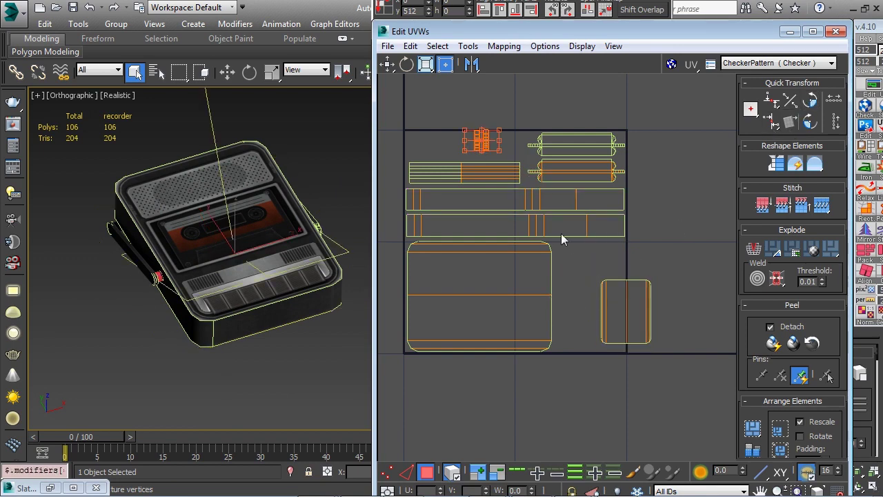
drag(630, 296, 585, 314)
drag(611, 287, 625, 241)
- Rotate the two tiny strip shells 90 degrees and place them just above the striped rectangular shell
middle_drag(499, 277, 550, 317)
click(534, 181)
click(810, 100)
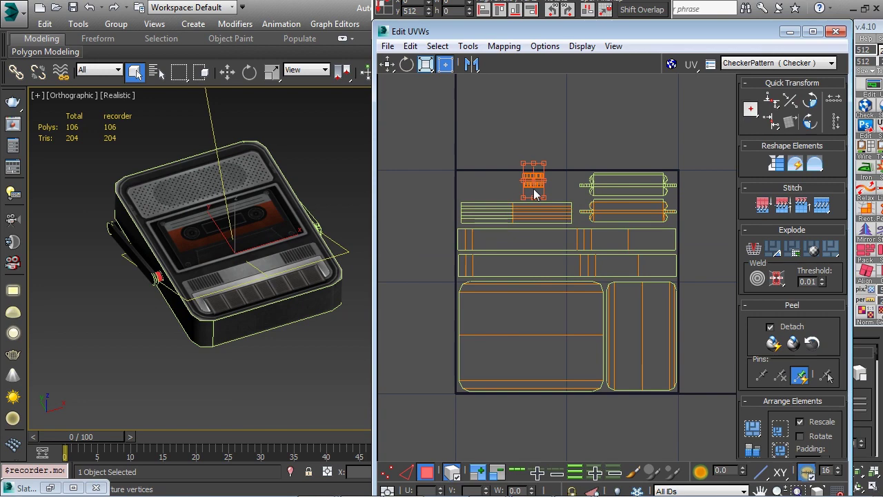
scroll(588, 186, up, 3)
drag(589, 186, 485, 208)
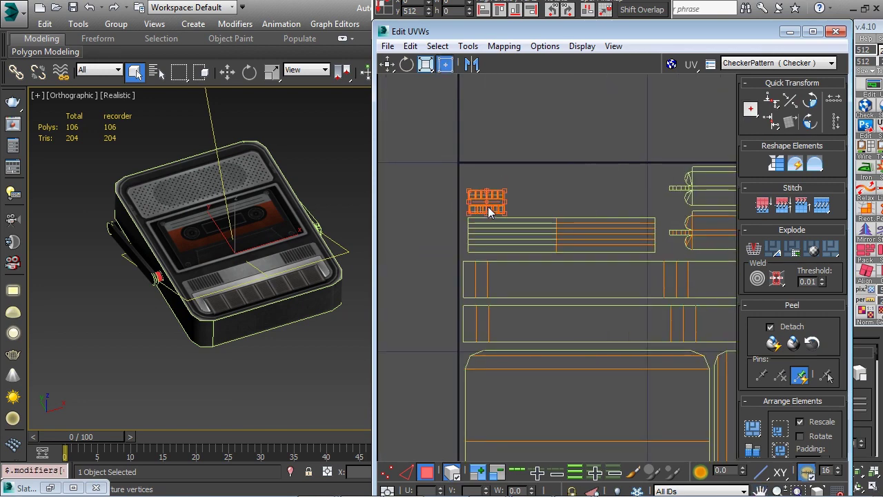
click(477, 199)
click(488, 195)
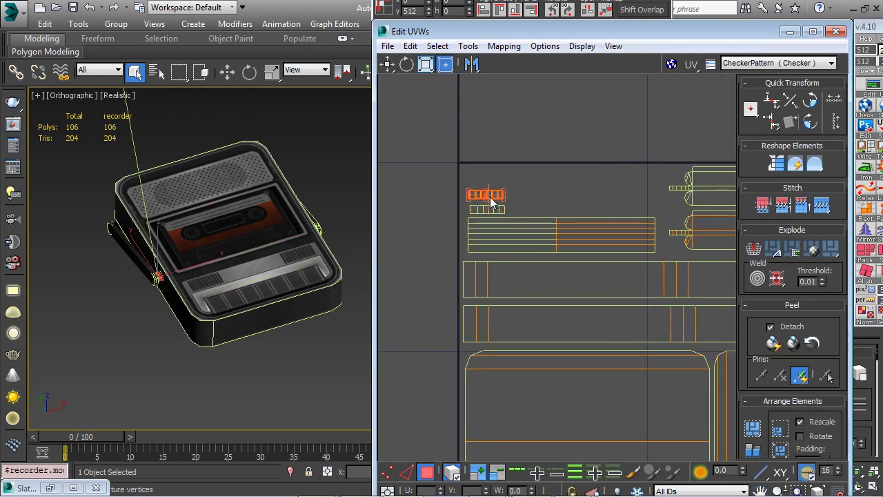
scroll(563, 236, down, 4)
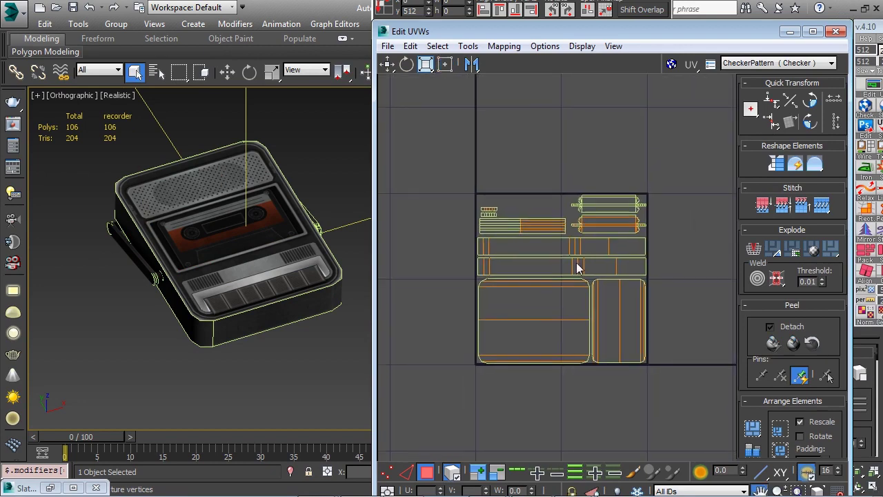
- Select all UV vertices, examine the rearranged channel 2 layout and return to polygon selection
key(1)
drag(649, 140, 412, 373)
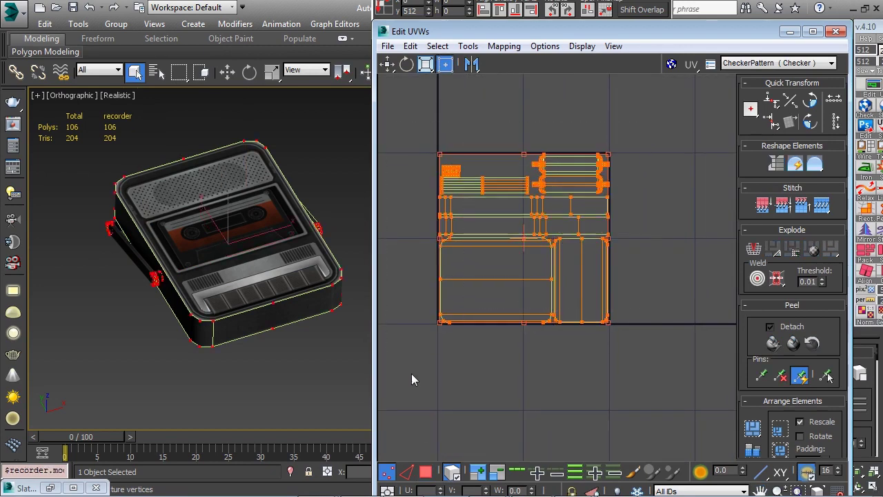
right_click(634, 260)
click(601, 274)
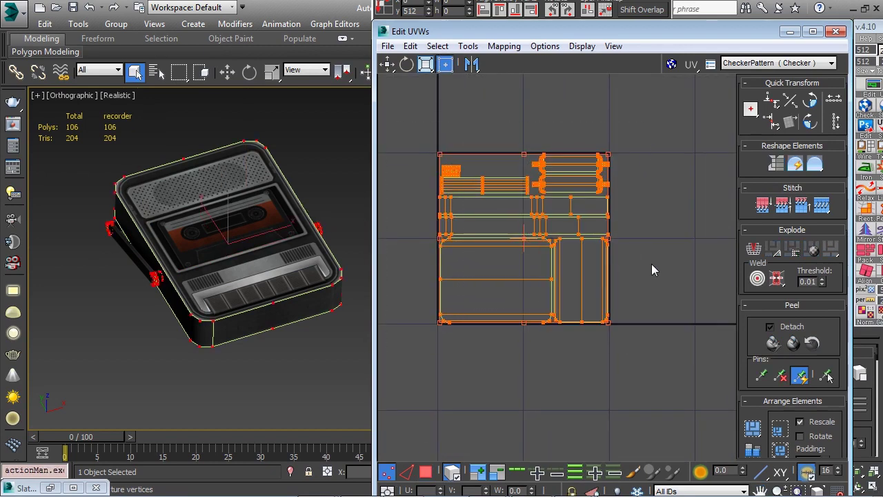
scroll(516, 228, up, 4)
scroll(527, 264, down, 3)
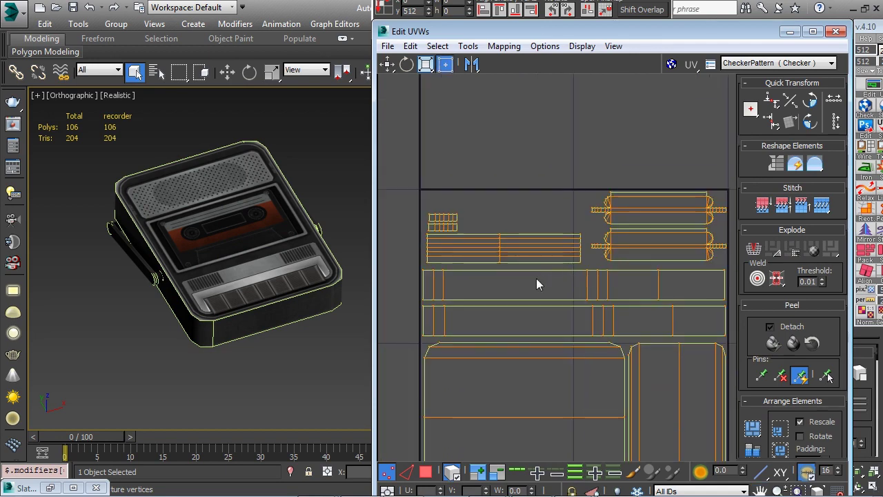
click(426, 473)
- Close the UV editor and the TexTools window
alt+middle_drag(345, 394, 308, 377)
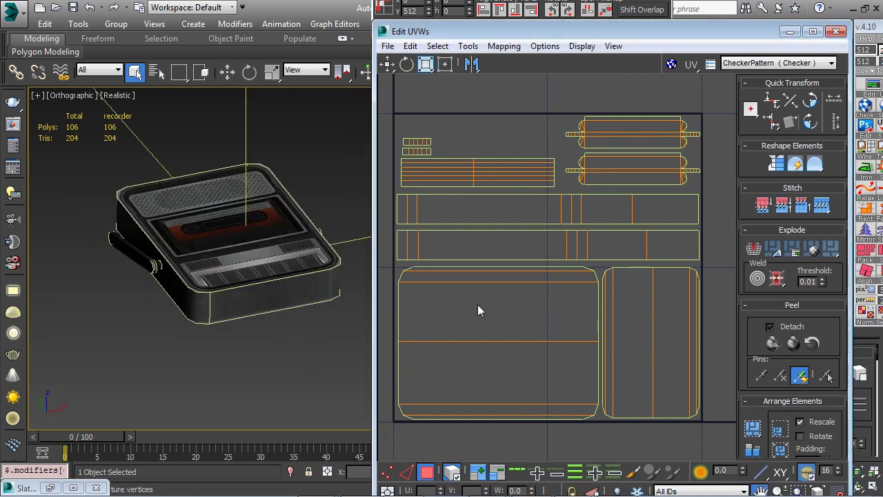
scroll(477, 305, down, 3)
click(835, 32)
alt+middle_drag(502, 170, 839, 62)
drag(867, 27, 659, 69)
click(684, 69)
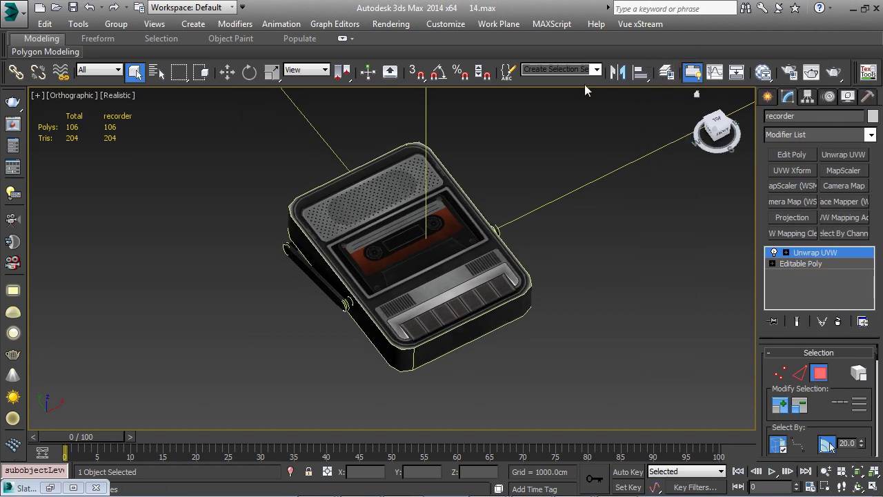
click(387, 25)
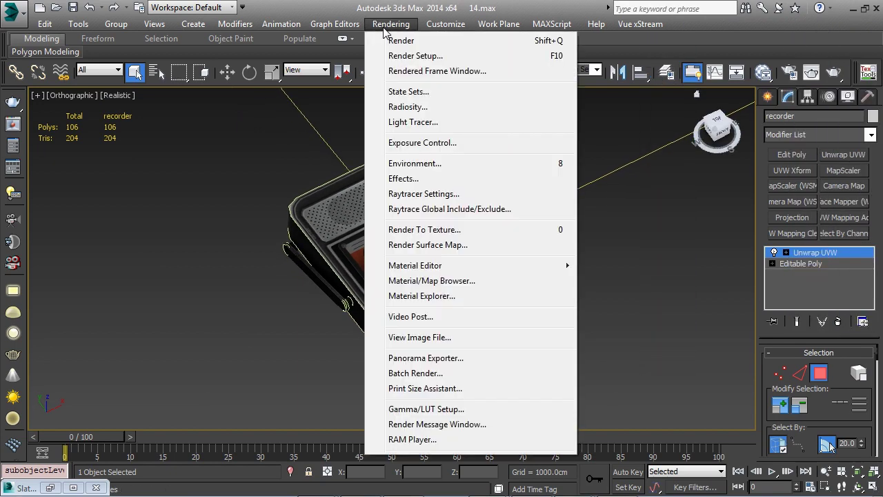
click(445, 196)
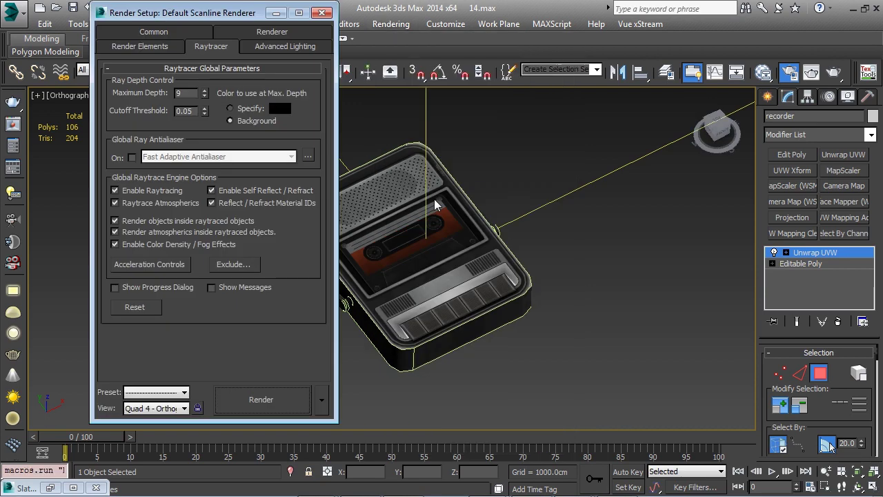
click(322, 13)
- Open Render To Texture for the recorder and collapse its Unwrap UVW modifier into an Editable Poly
click(391, 23)
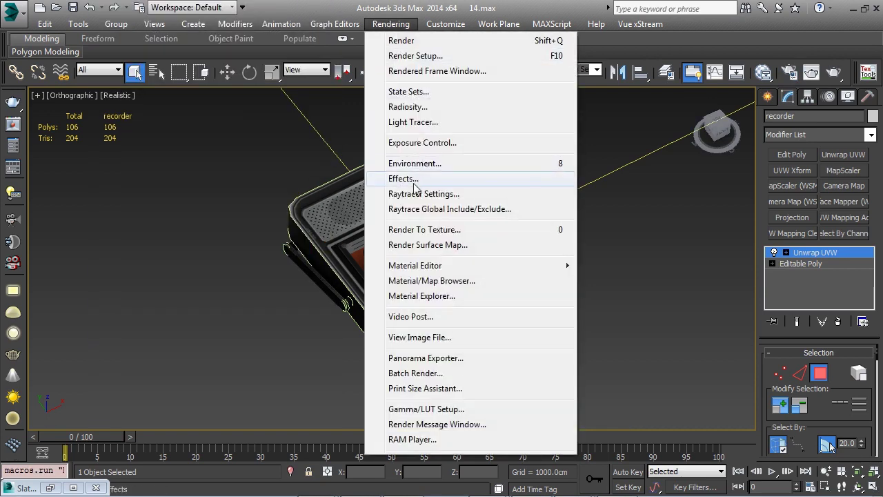
click(422, 230)
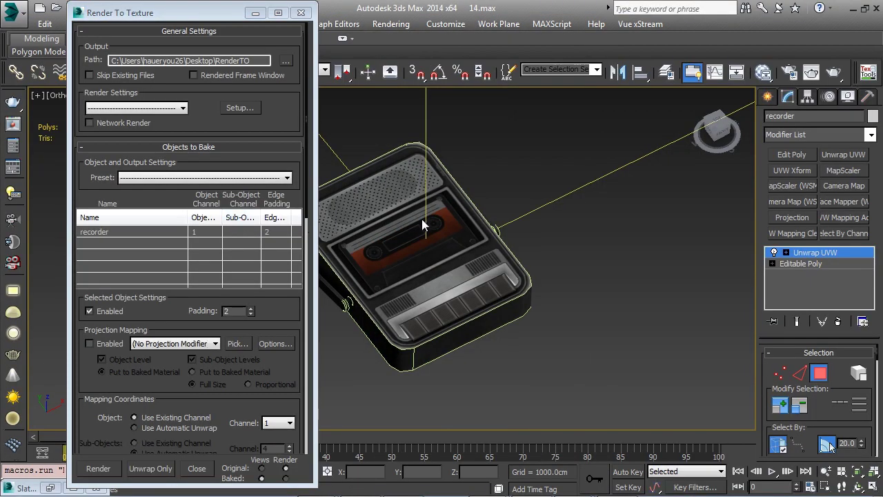
right_click(422, 219)
click(462, 361)
alt+middle_drag(462, 361, 487, 260)
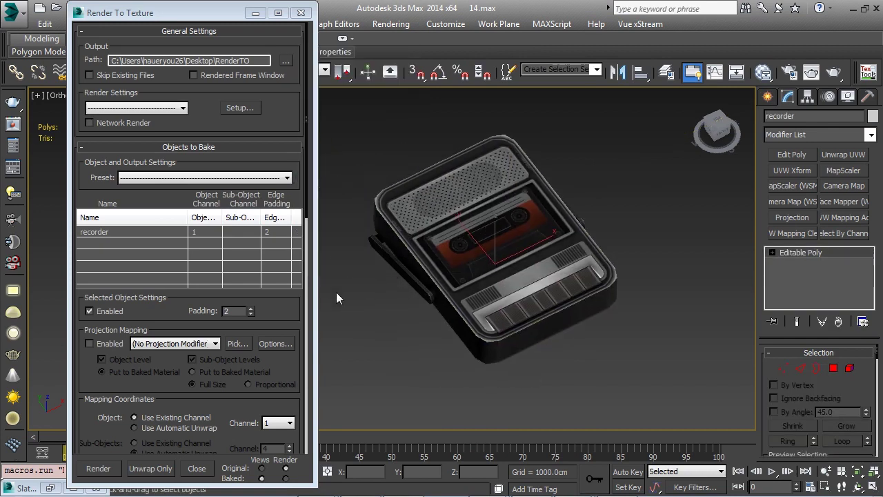
- Set the object's existing mapping channel for baking to 2
drag(268, 322, 116, 181)
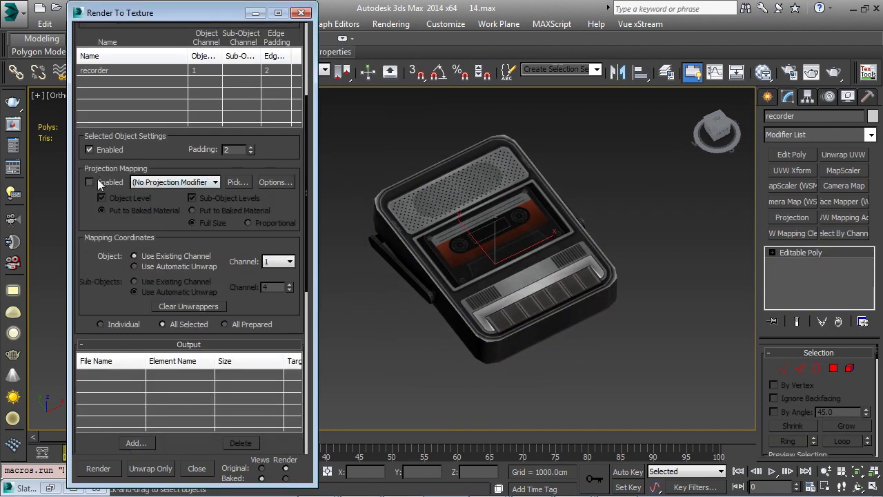
drag(201, 229, 189, 153)
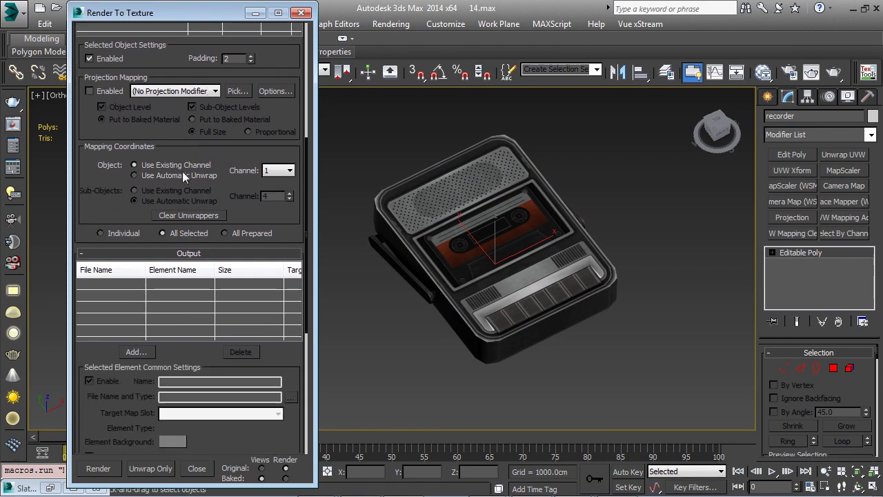
click(271, 173)
click(271, 191)
scroll(279, 181, down, 2)
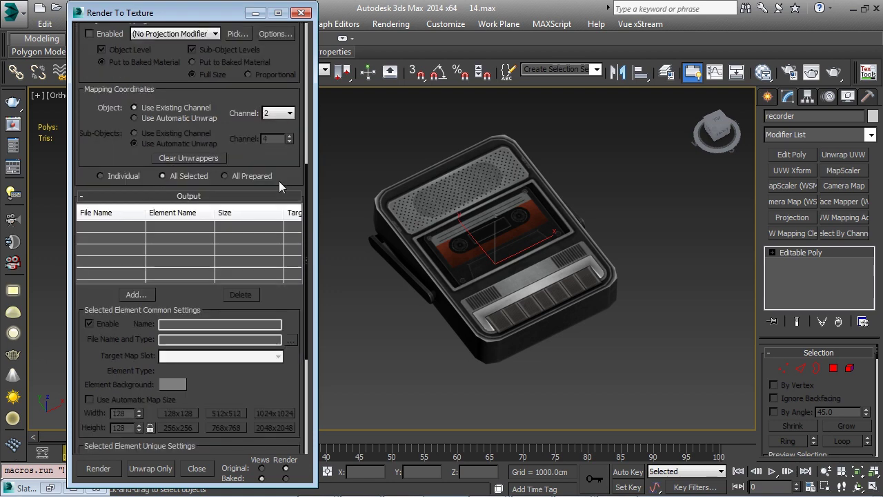
scroll(279, 180, down, 3)
- Add CompleteMap, SpecularMap and DiffuseMap as the texture elements to bake
click(136, 198)
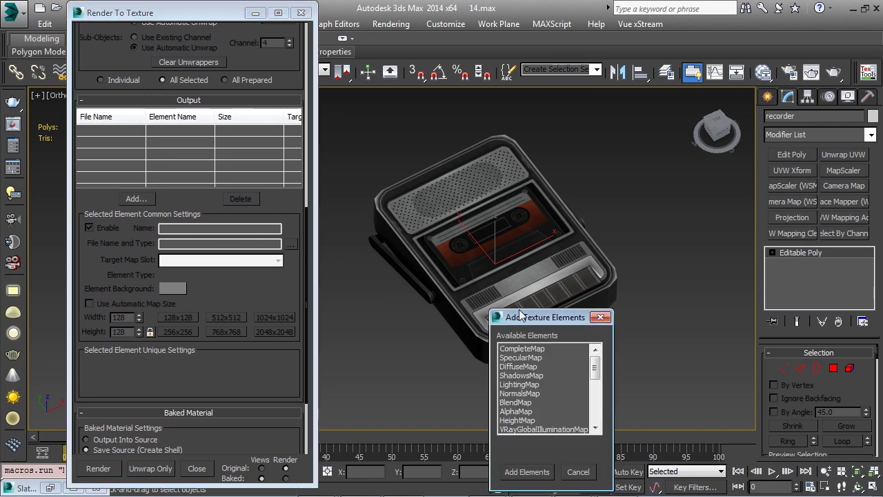
drag(521, 317, 364, 138)
double_click(364, 170)
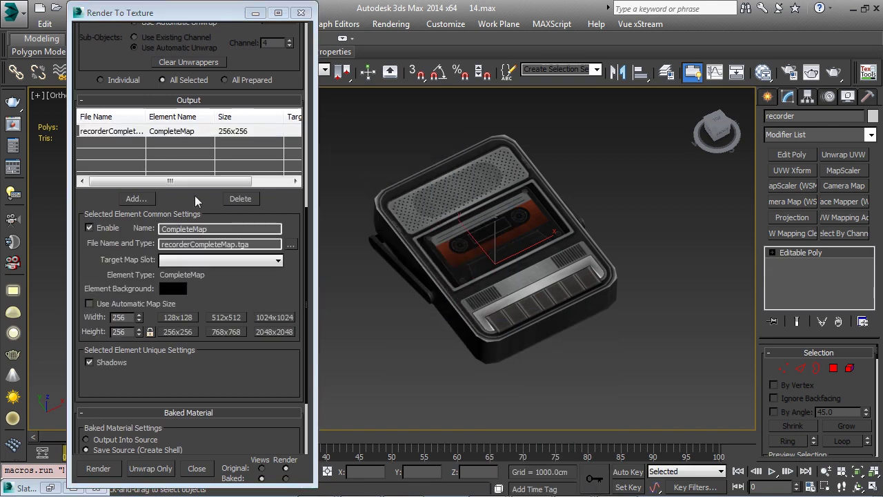
click(136, 198)
click(360, 185)
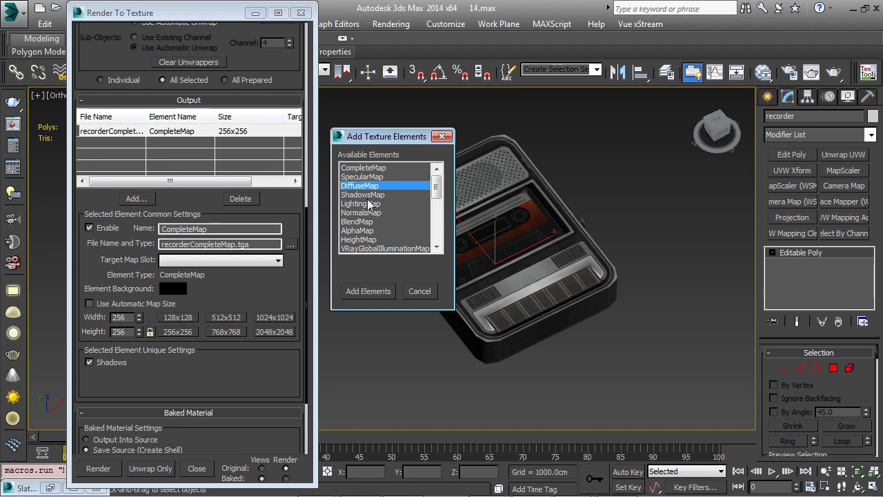
ctrl+click(366, 178)
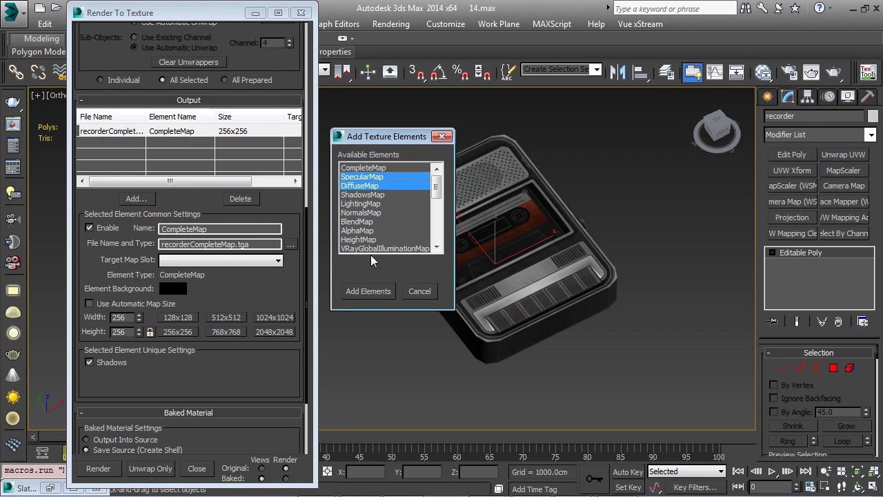
click(366, 290)
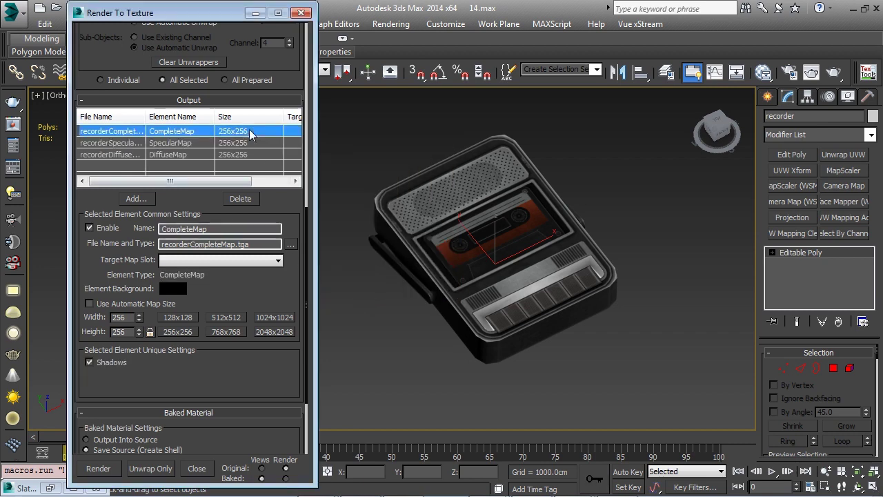
- Set the complete, specular and diffuse maps to a size of 1024x1024
click(275, 317)
click(246, 143)
click(274, 317)
click(246, 154)
click(275, 317)
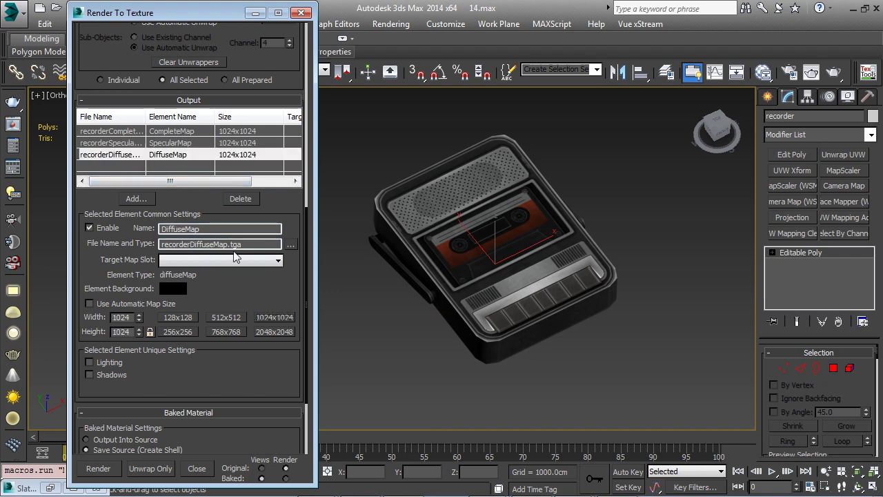
- Set the baked material to Output Into Source and accept the RenderTO desktop folder as the output path
scroll(229, 375, down, 3)
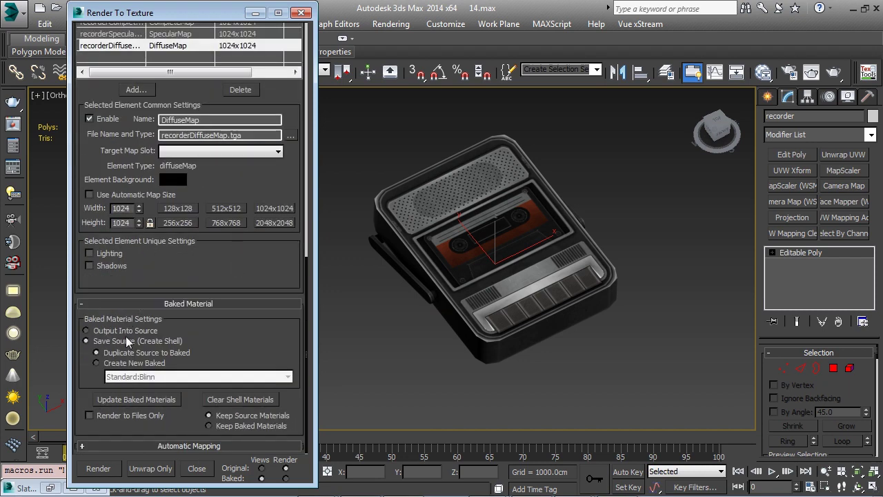
click(126, 336)
scroll(232, 252, up, 5)
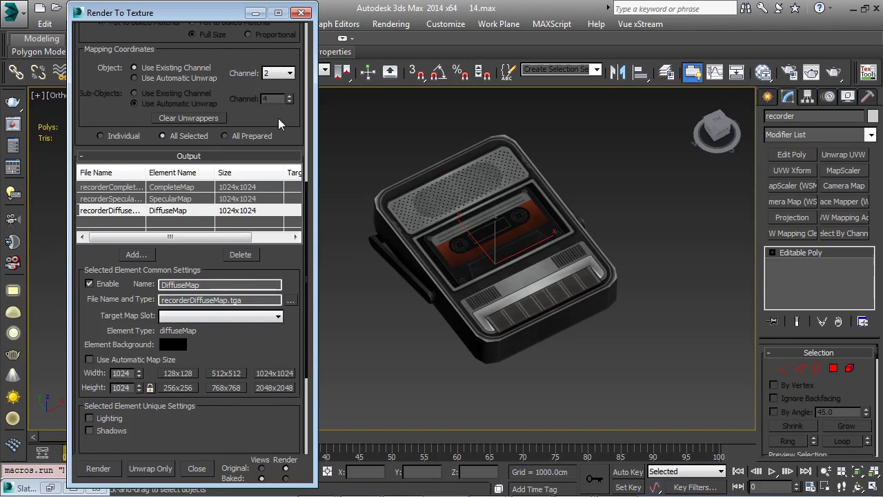
scroll(278, 118, up, 10)
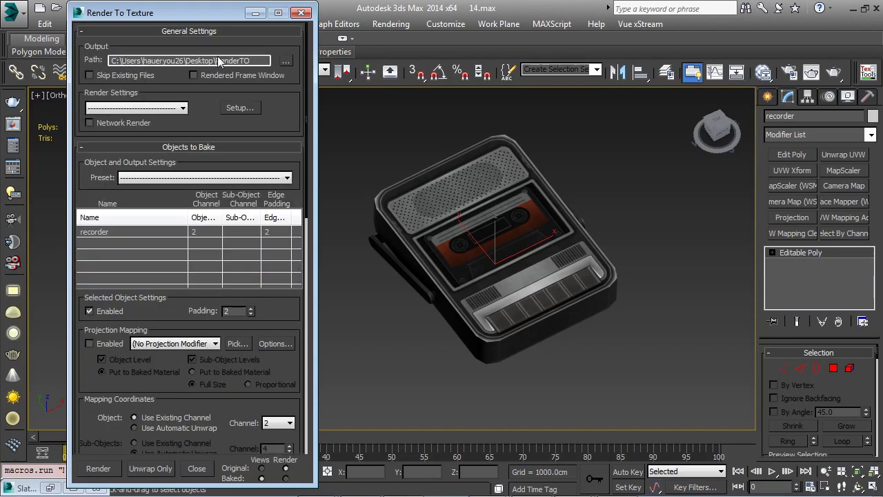
click(284, 61)
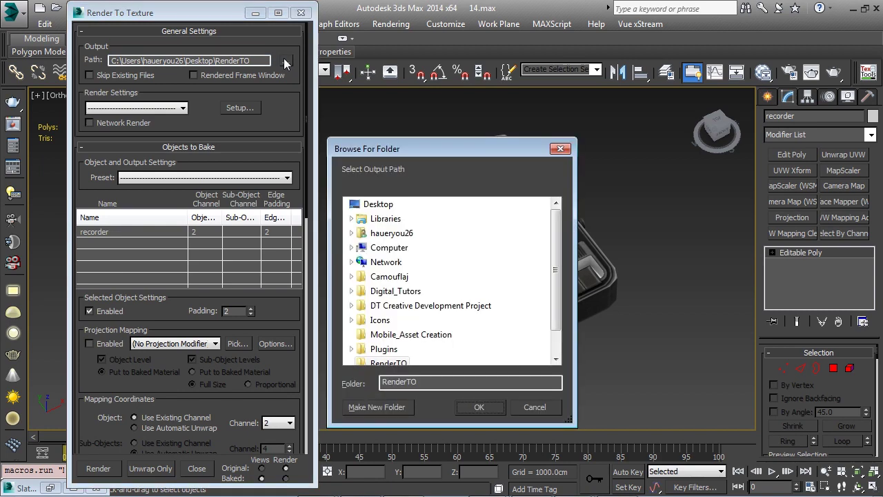
click(490, 406)
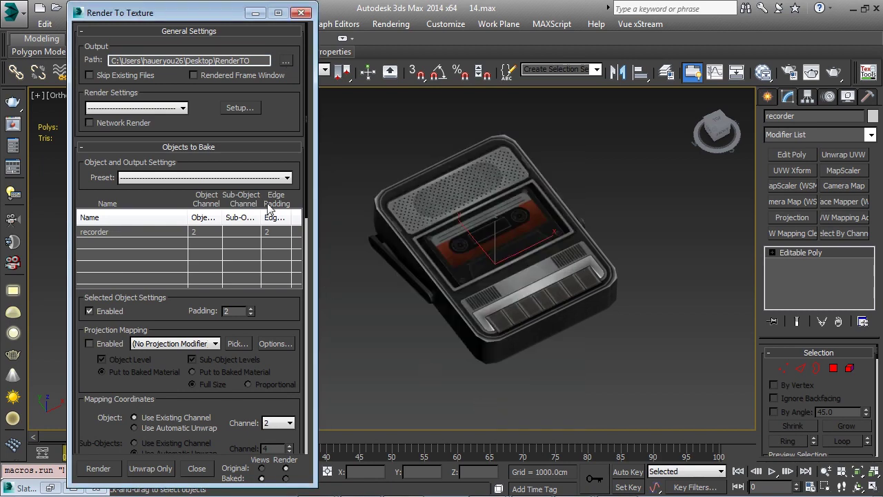
- Set the complete, specular and diffuse maps to 2048x2048 and activate the Move tool
scroll(131, 41, down, 4)
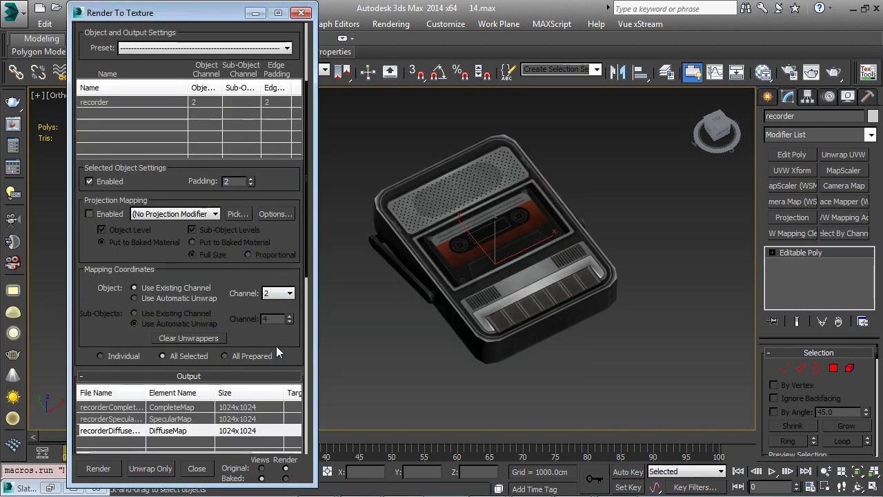
scroll(276, 352, down, 4)
scroll(279, 380, down, 1)
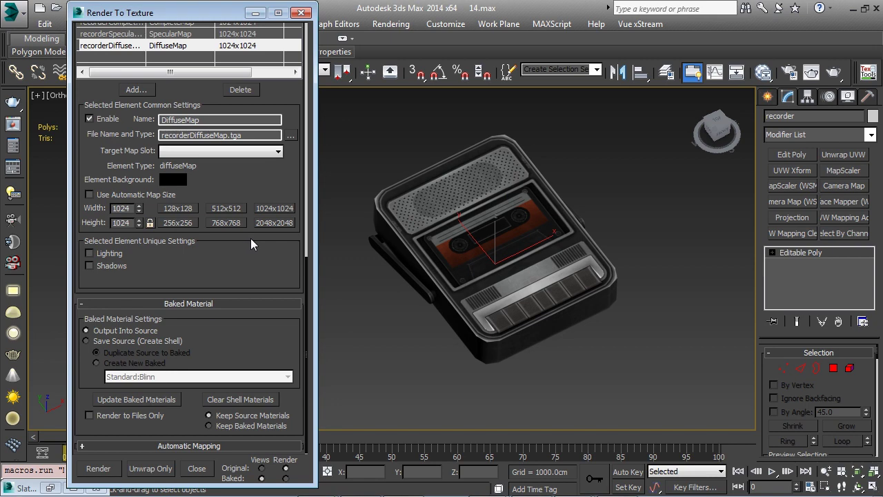
mouse_move(261, 12)
mouse_down()
mouse_move(261, 54)
mouse_move(259, 12)
mouse_up()
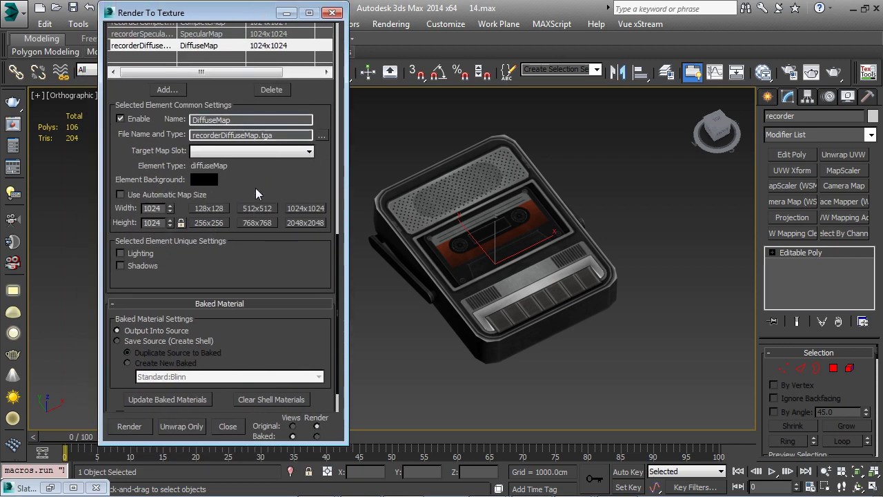
scroll(260, 138, up, 2)
click(282, 43)
click(304, 243)
click(276, 54)
click(304, 243)
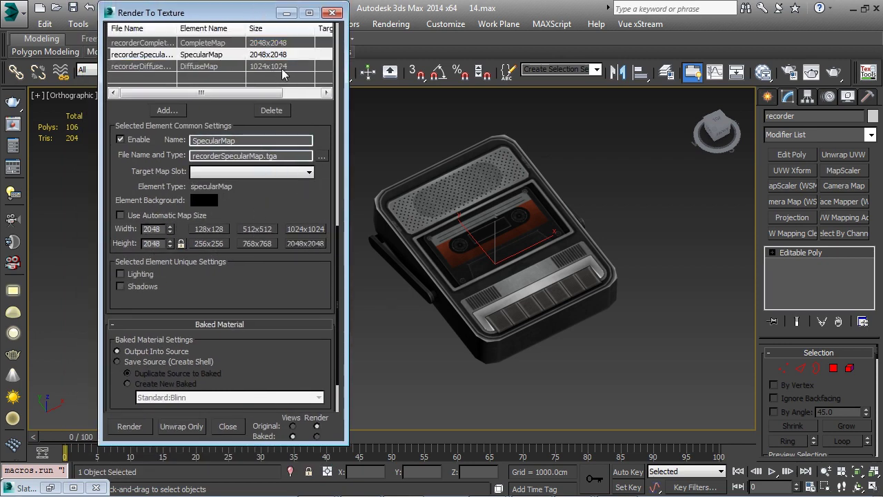
click(281, 67)
click(295, 245)
key(w)
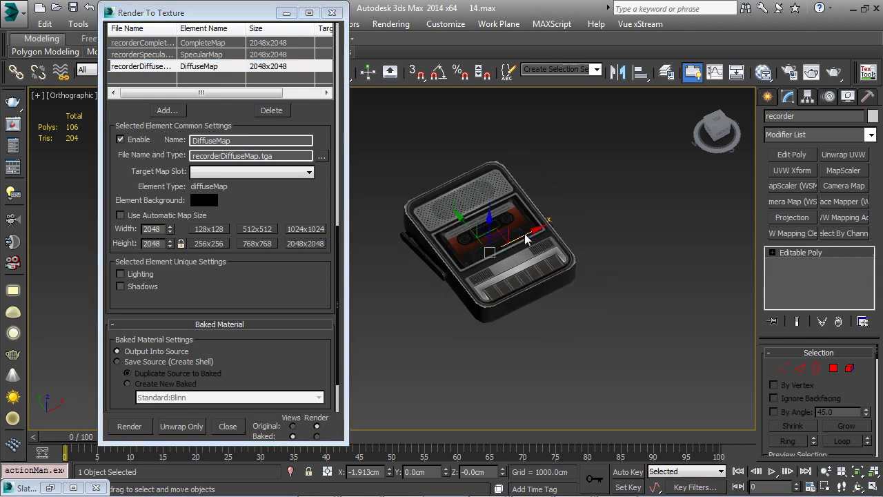
- Clone the recorder along the X axis as one independent copy placed beside the original
shift+drag(532, 245, 661, 182)
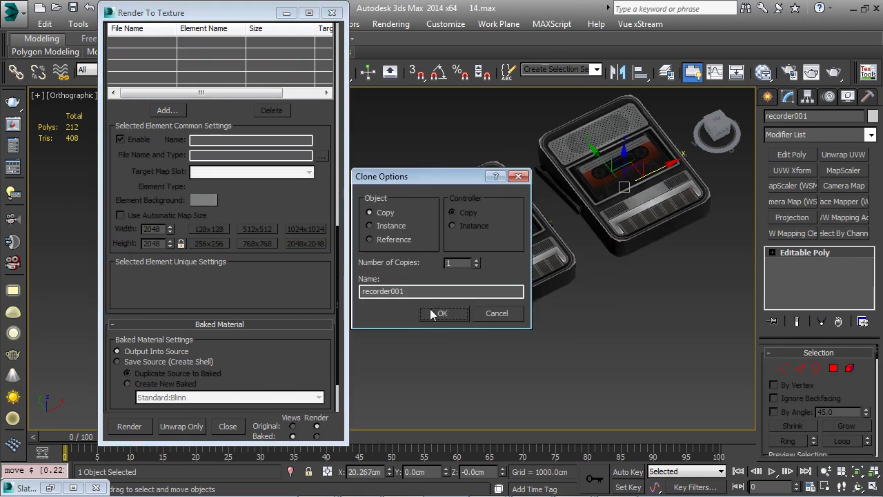
click(432, 315)
mouse_move(578, 212)
middle_down()
mouse_move(531, 240)
mouse_move(512, 230)
middle_up()
- Bake the original recorder's complete, specular and diffuse maps to texture, continuing without target map slots
drag(320, 116, 313, 187)
click(432, 220)
drag(301, 303, 297, 146)
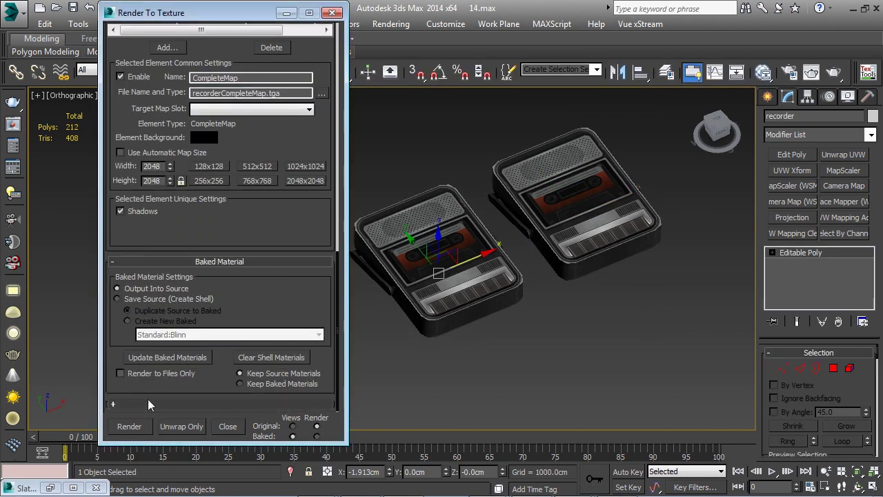
click(129, 426)
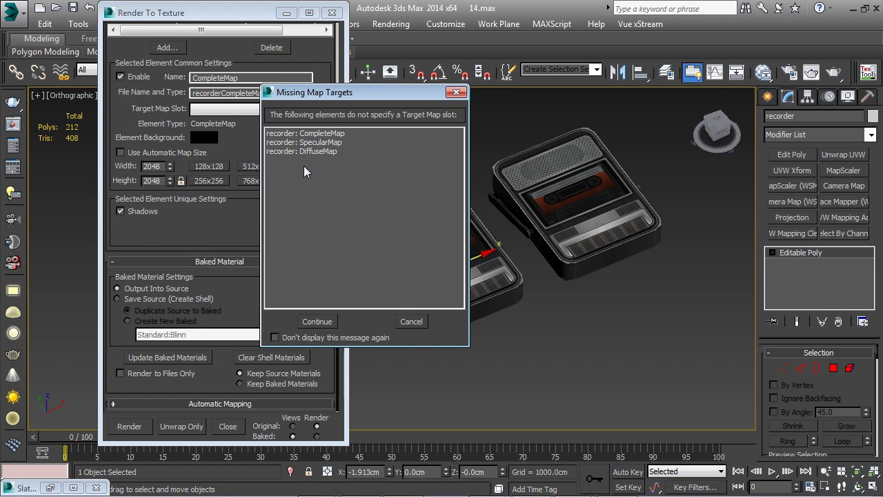
click(317, 321)
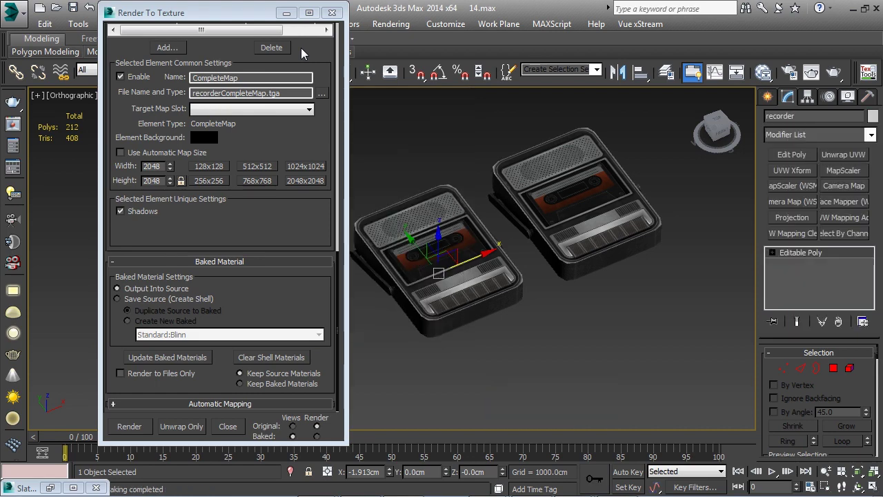
- Minimize Render To Texture, open the RenderTO folder from the desktop and return to 3ds Max
click(294, 13)
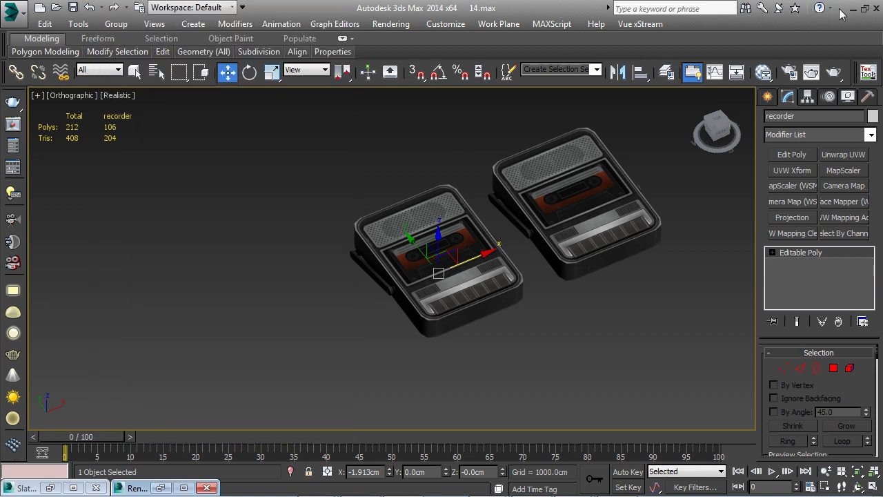
click(865, 8)
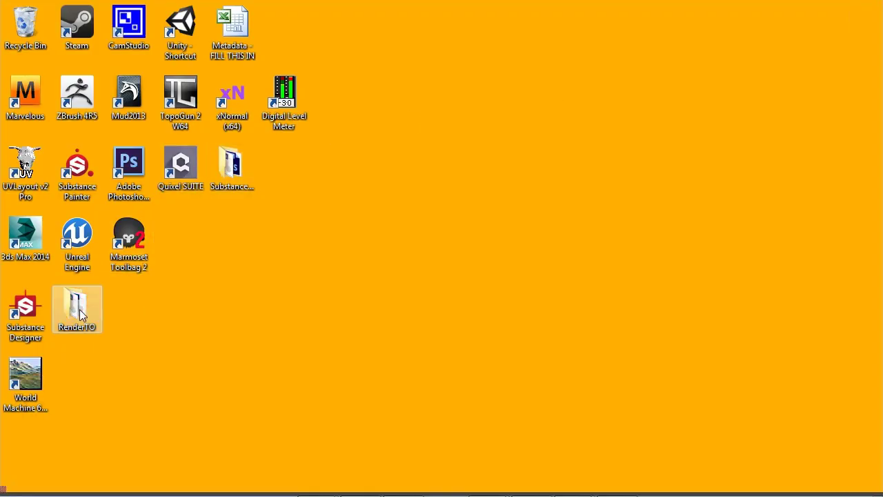
drag(79, 310, 642, 245)
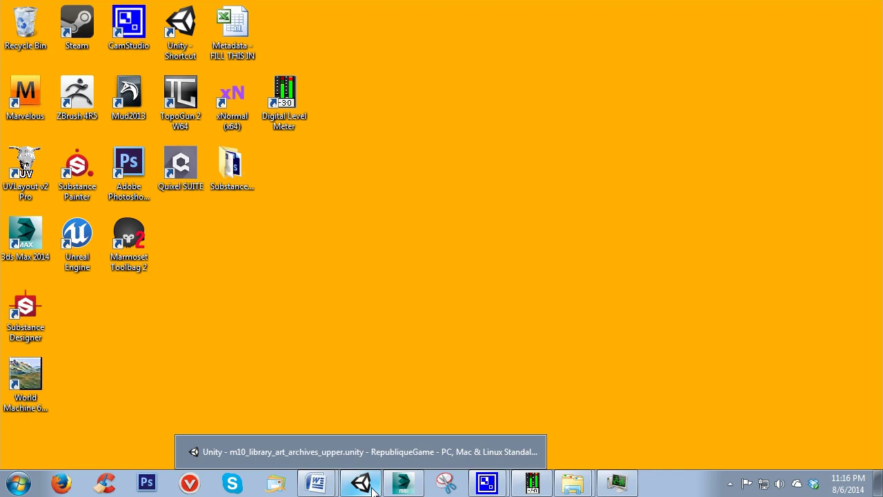
click(403, 483)
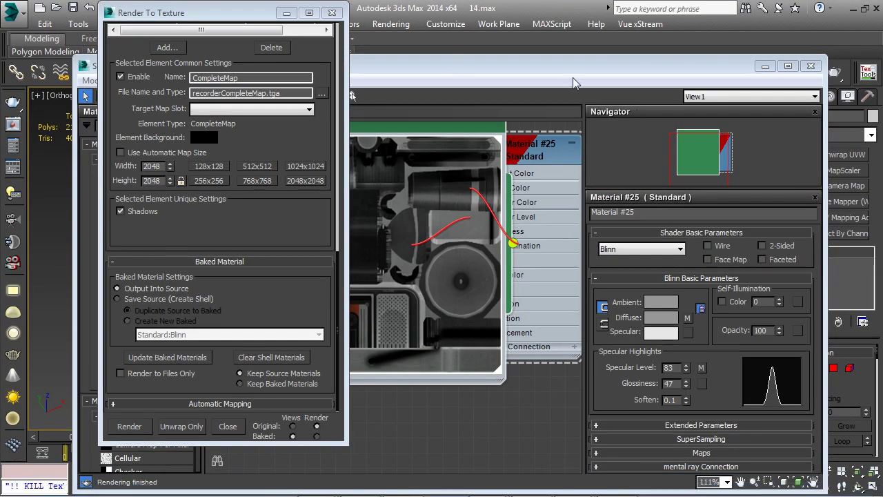
- Duplicate the Material #25 node with its map connections below the original in the Slate Material Editor
click(469, 269)
scroll(371, 275, down, 8)
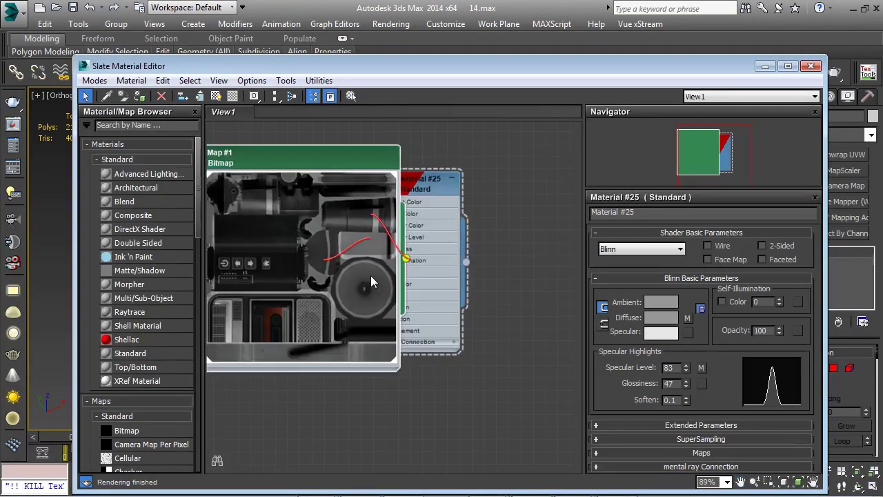
drag(387, 239, 405, 342)
middle_drag(405, 343, 492, 277)
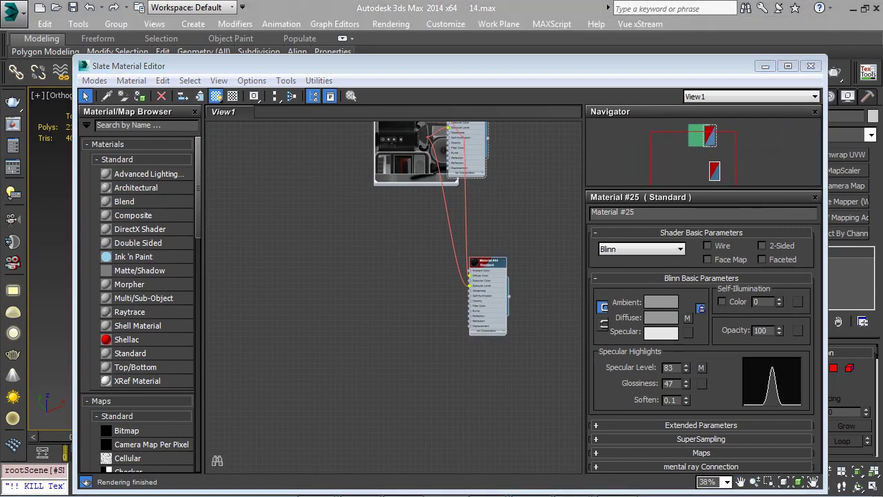
- Arrange the RenderTO folder window and the Slate Material Editor so the files and the node view are both accessible
drag(790, 205, 645, 99)
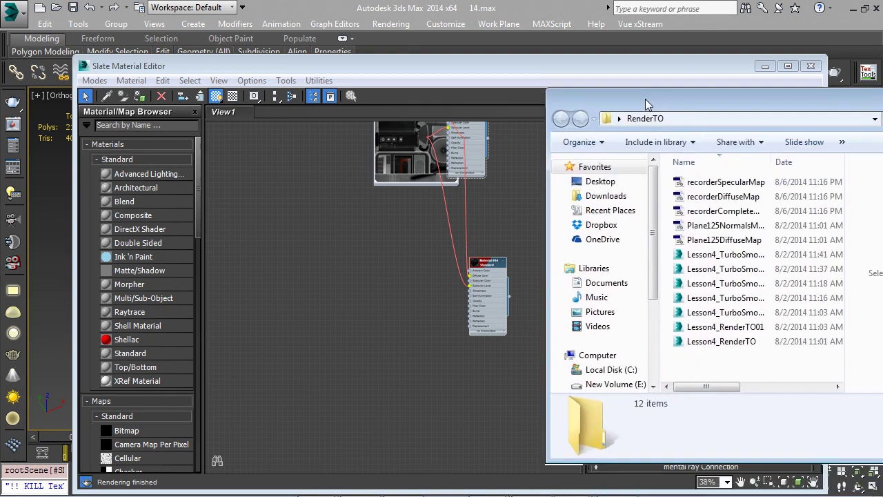
middle_drag(484, 208, 400, 205)
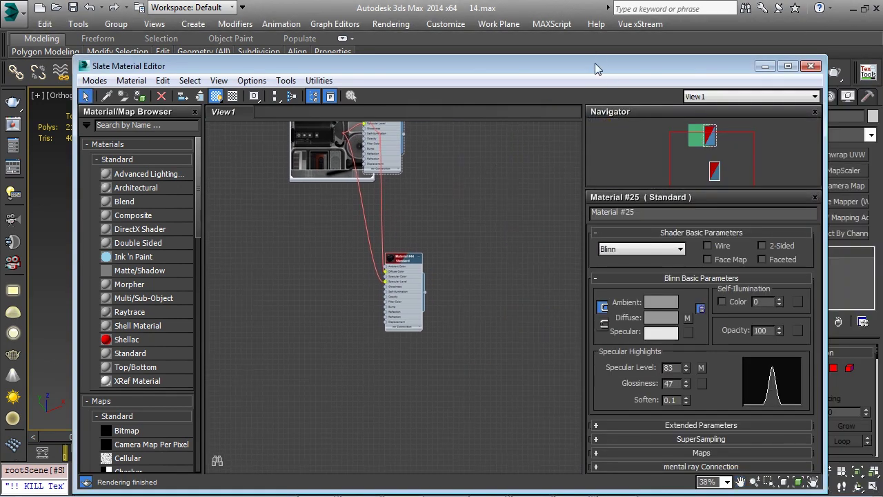
drag(595, 67, 525, 22)
mouse_move(600, 480)
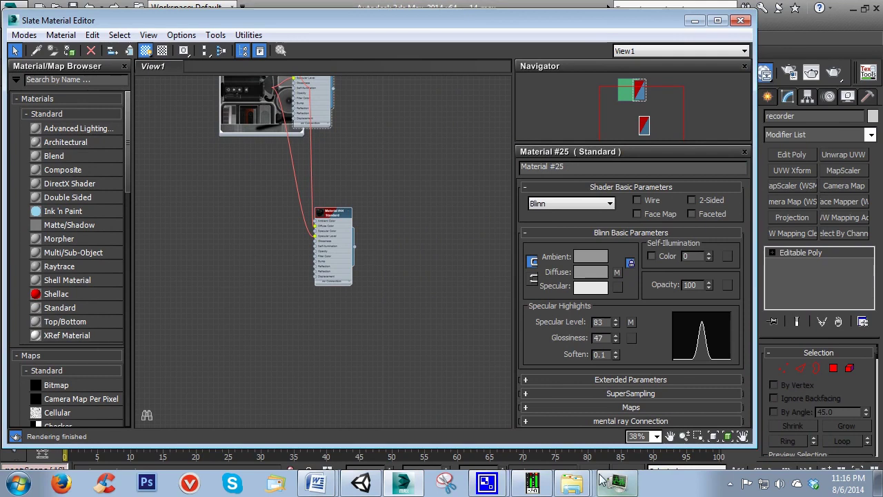
mouse_move(572, 483)
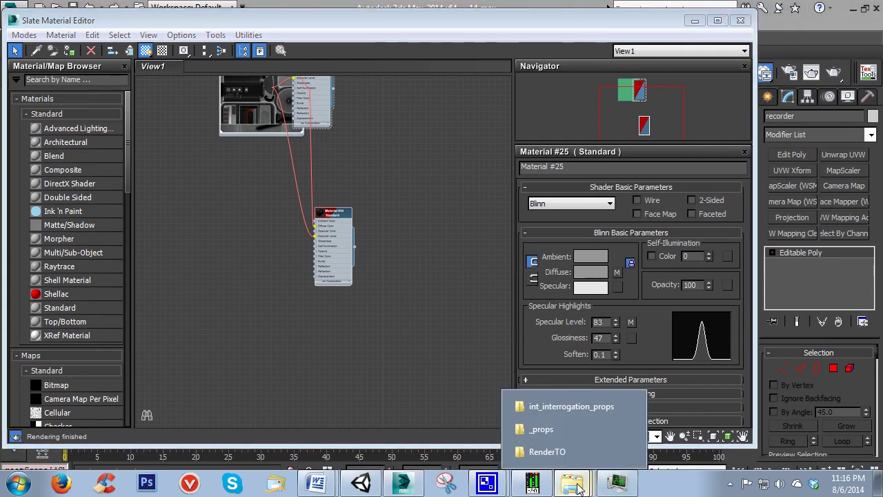
click(560, 452)
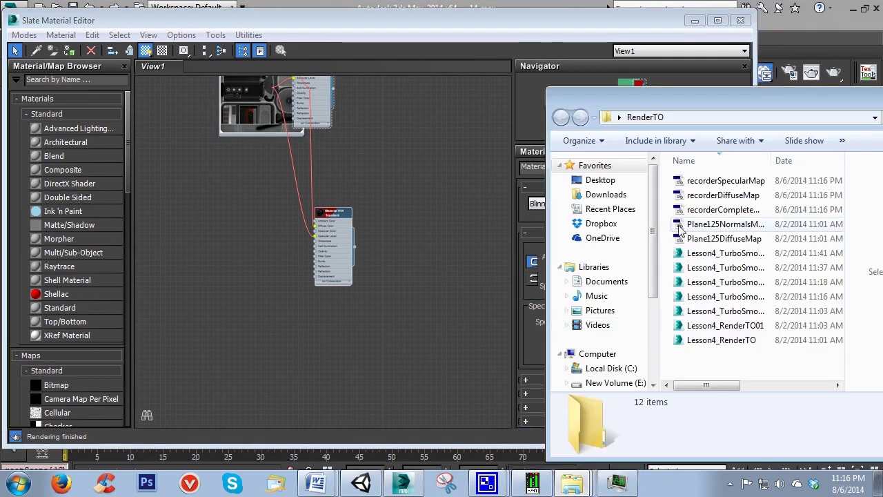
- Add recorderSpecularMap, recorderDiffuseMap and recorderCompleteMap from the RenderTO folder as bitmap nodes beside the duplicated material
click(699, 184)
key(shift+Down)
key(shift+Down)
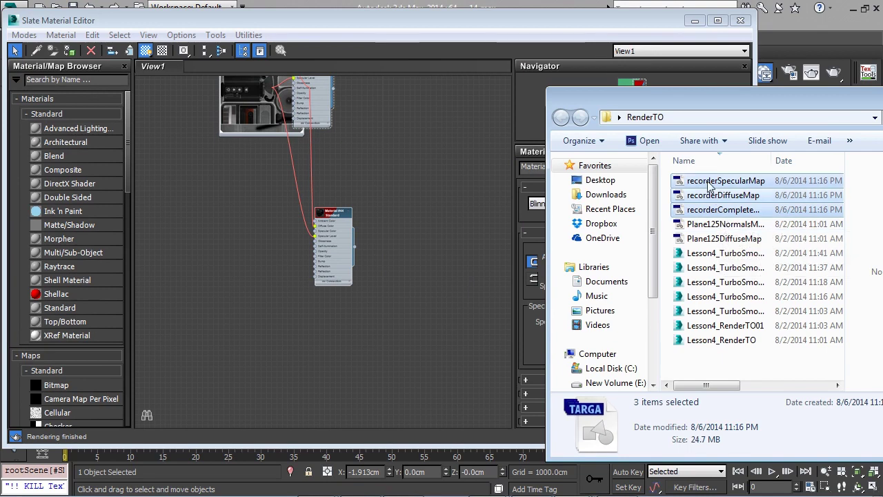
click(708, 183)
drag(709, 183, 359, 225)
drag(718, 195, 231, 263)
drag(711, 210, 213, 277)
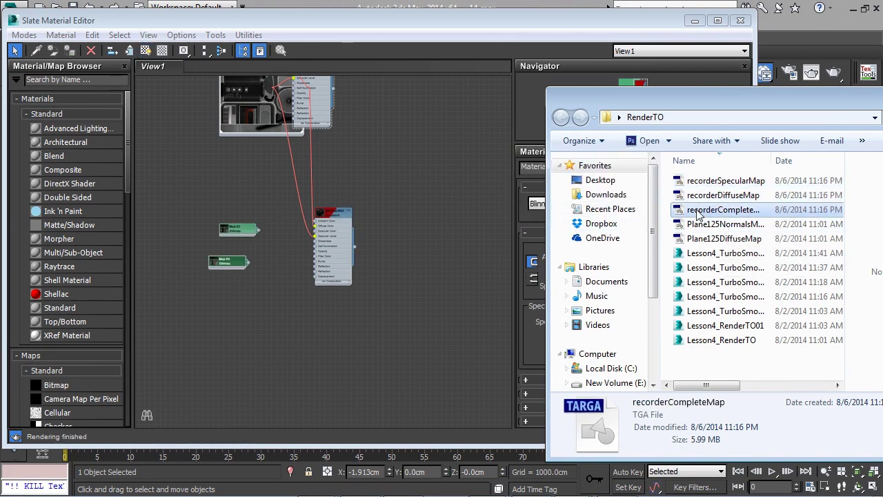
- Identify the recorderDiffuseMap bitmap node and connect it to the duplicated material's Diffuse Color
middle_drag(216, 281, 317, 284)
scroll(322, 283, up, 2)
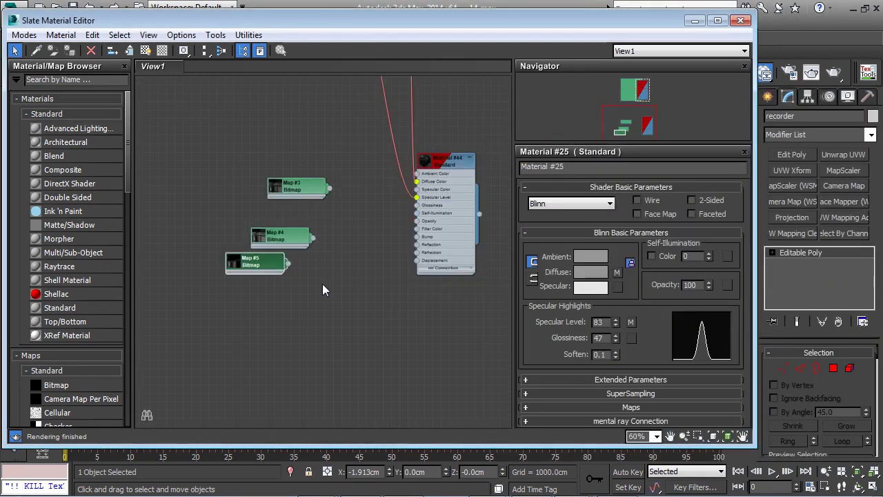
scroll(322, 284, up, 3)
middle_drag(339, 231, 301, 279)
middle_drag(257, 227, 249, 272)
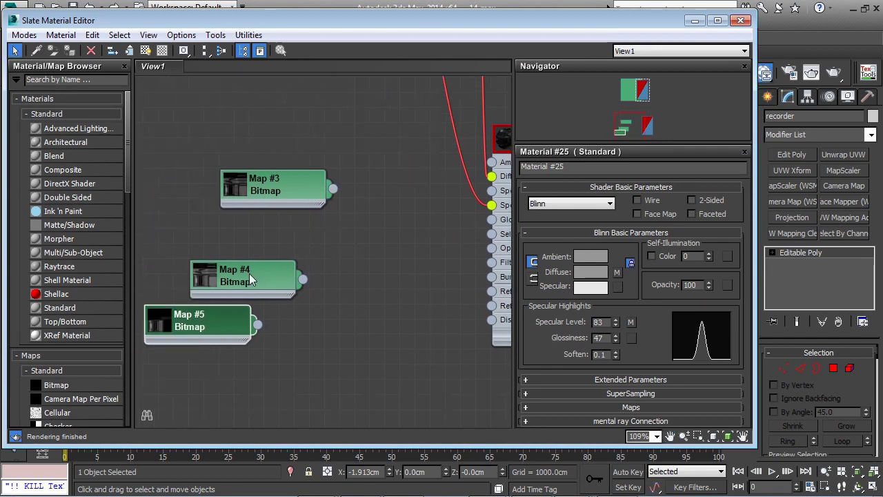
double_click(249, 274)
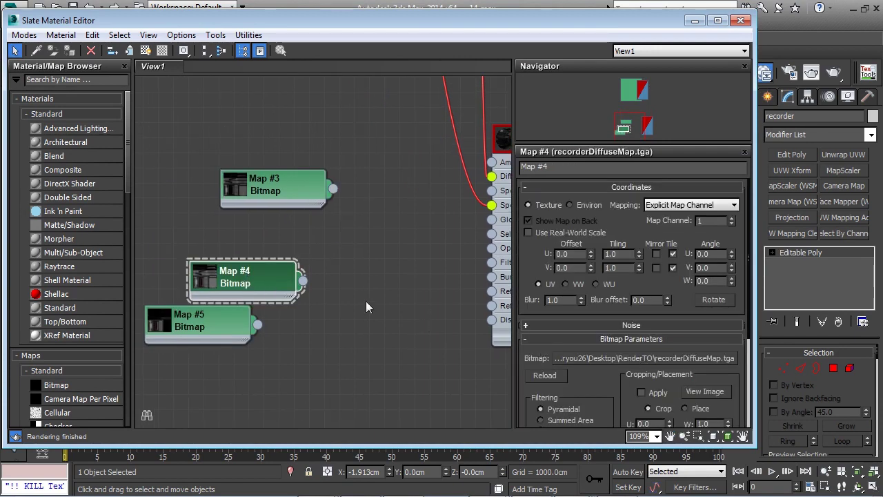
middle_drag(366, 301, 317, 293)
drag(254, 273, 445, 171)
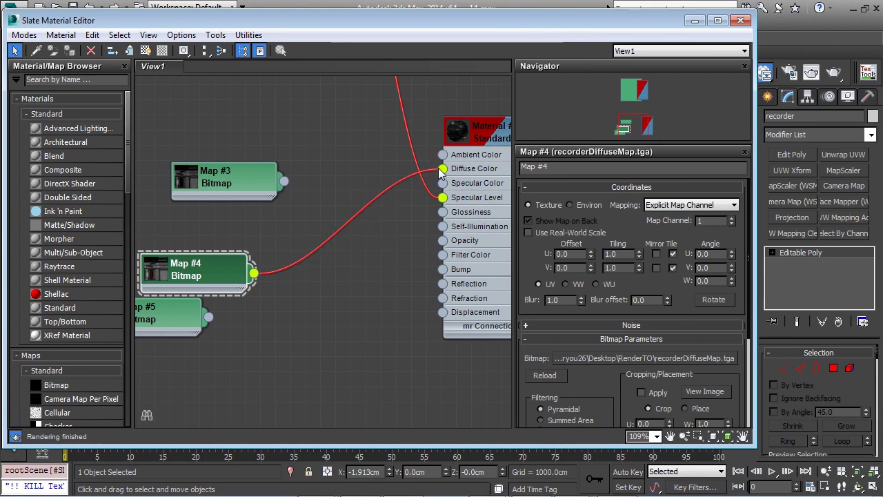
- Rearrange the diffuse and specular bitmap nodes and connect recorderSpecularMap to the duplicated material's Specular Level
drag(224, 269, 252, 121)
drag(241, 182, 226, 227)
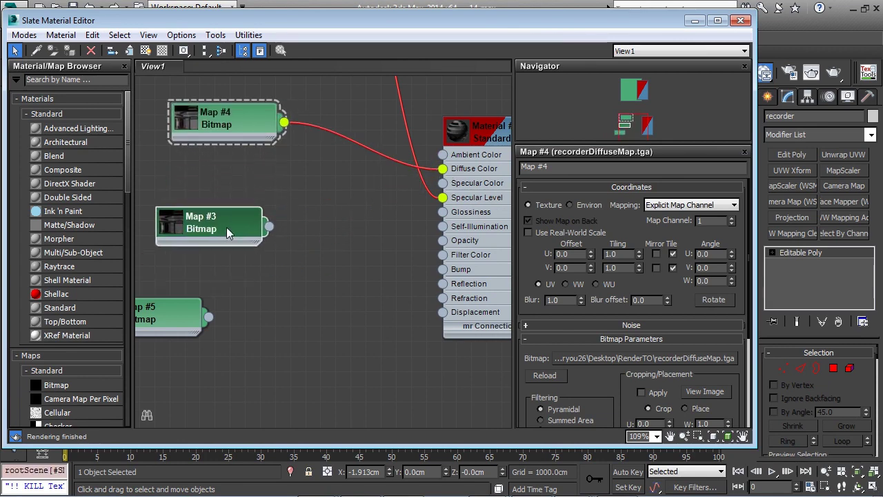
double_click(226, 227)
drag(269, 227, 442, 197)
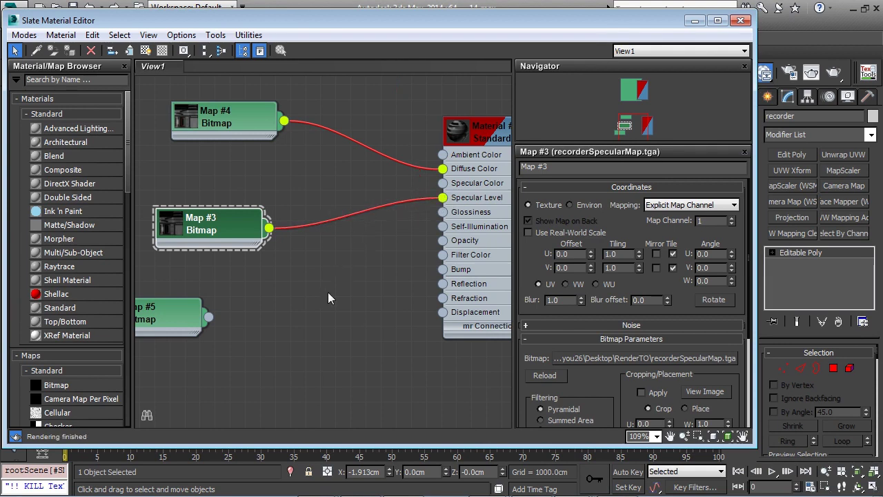
- Enlarge the baked diffuse bitmap node's preview and examine how the recorder parts are laid out in the texture
middle_drag(214, 233, 372, 231)
scroll(282, 240, up, 3)
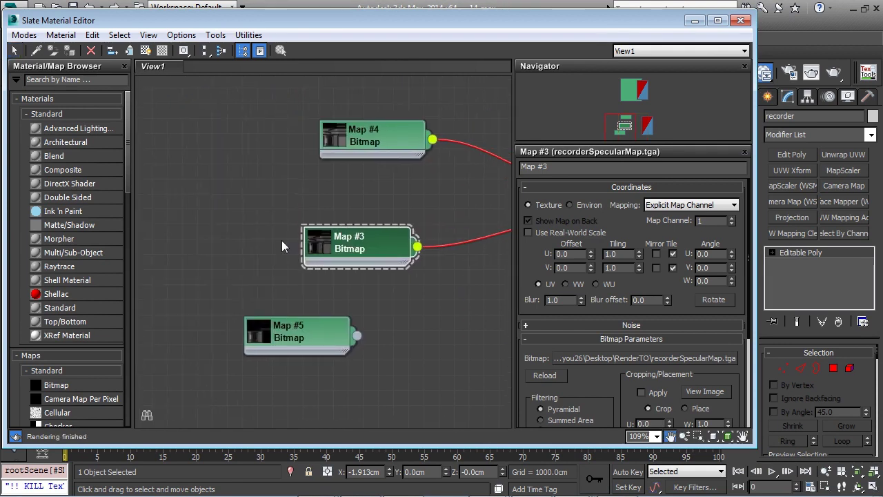
double_click(341, 134)
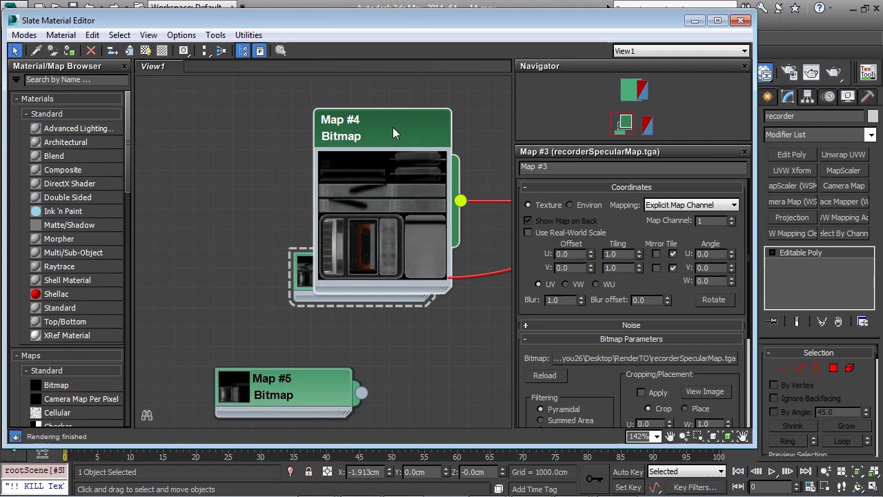
drag(393, 127, 393, 31)
scroll(365, 180, up, 2)
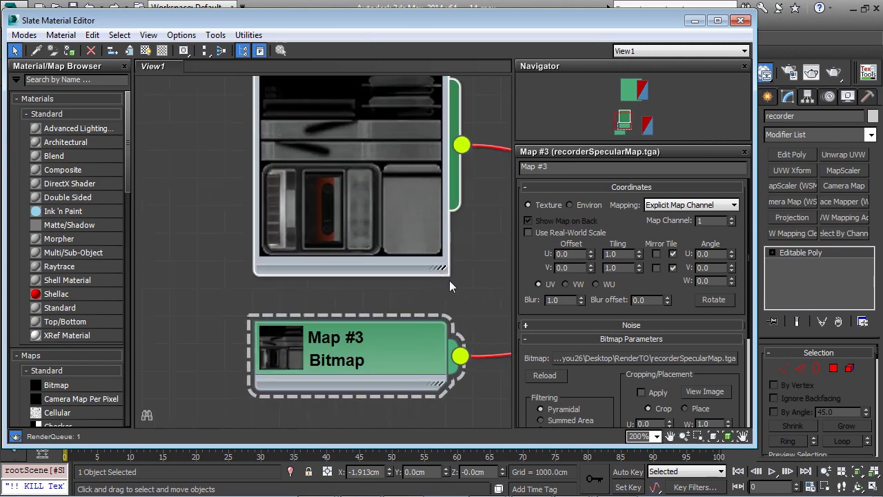
scroll(397, 288, up, 3)
scroll(397, 288, down, 6)
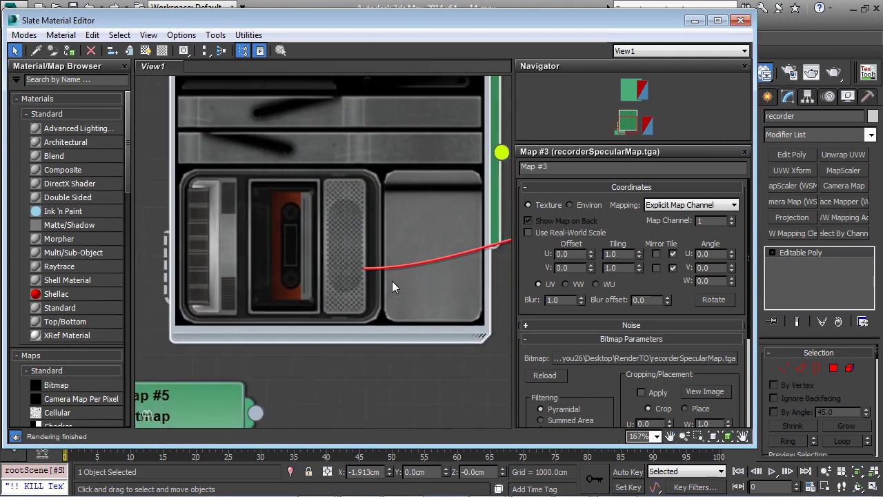
drag(436, 308, 519, 392)
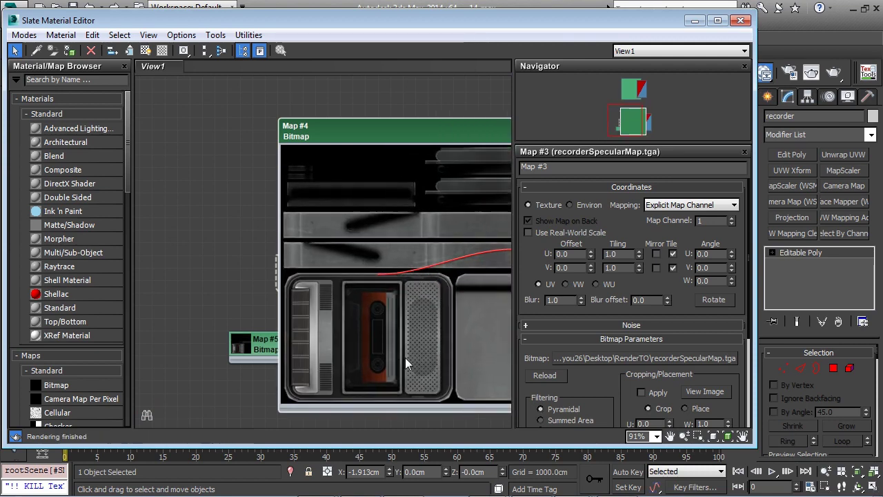
middle_drag(405, 358, 341, 251)
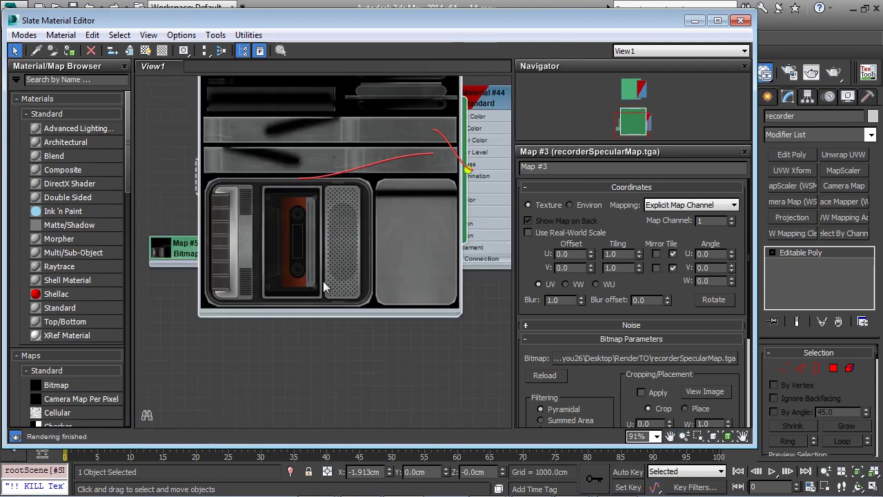
middle_drag(335, 193, 353, 255)
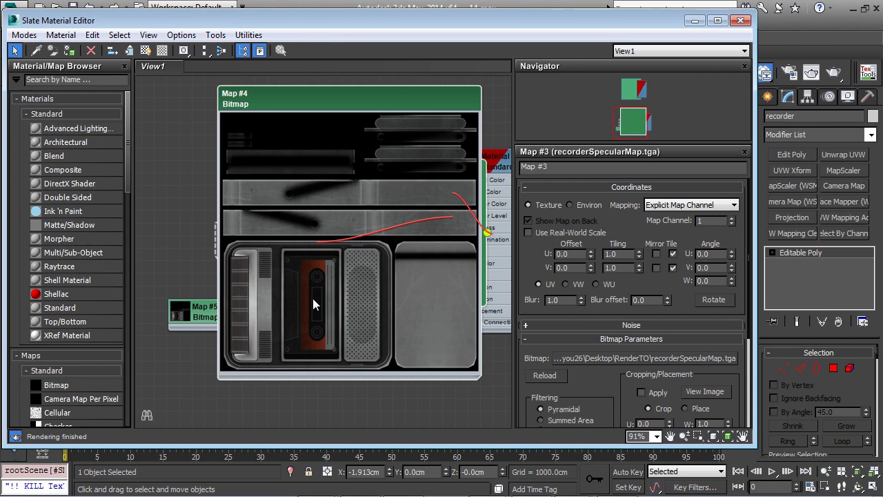
- Close the material editor and select the copied recorder in the viewport
key(m)
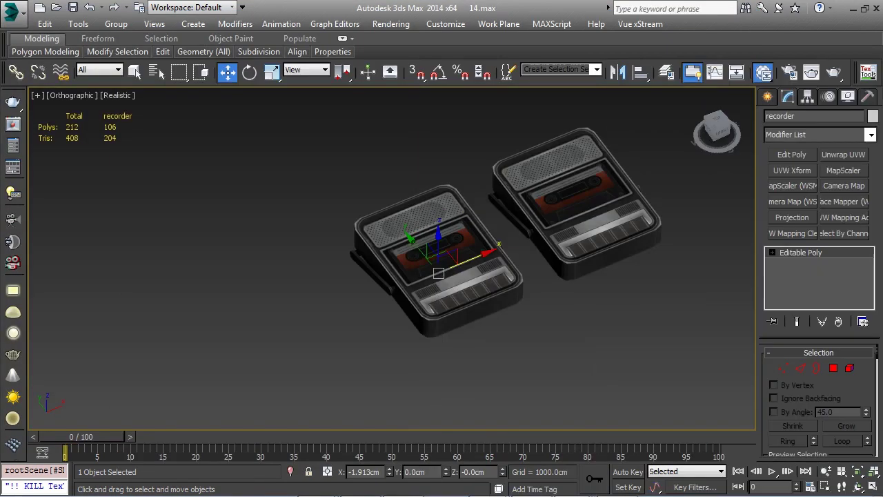
middle_drag(585, 258, 435, 233)
click(435, 233)
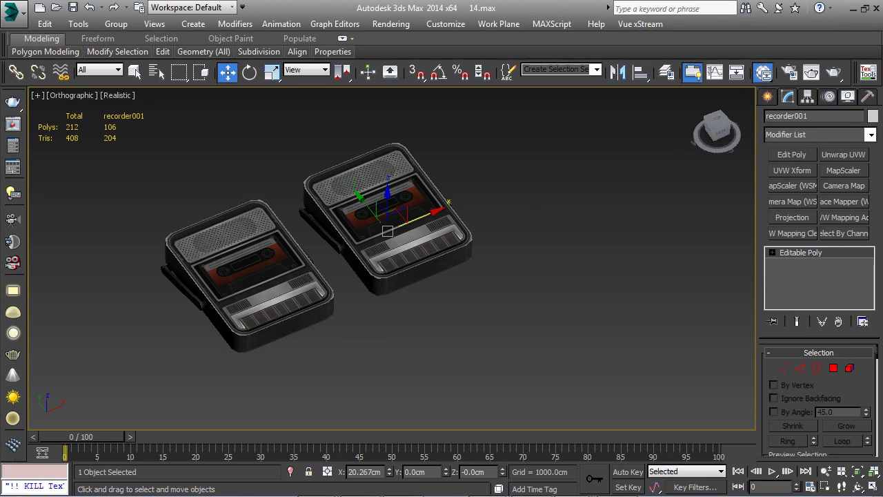
- Compare the texture appearance of the original and copied recorders from several angles and distances
mouse_move(551, 291)
alt+middle_down()
mouse_move(489, 311)
mouse_move(550, 302)
alt+middle_up()
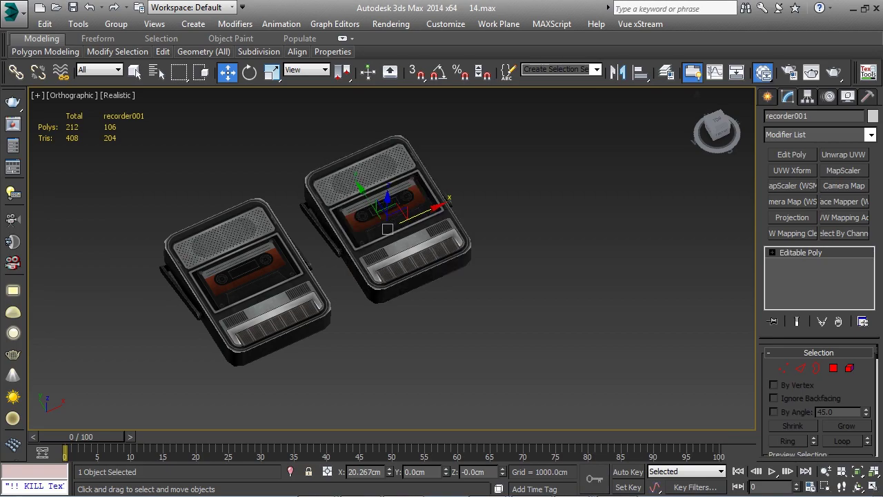
alt+middle_drag(615, 320, 432, 287)
scroll(508, 300, up, 4)
scroll(509, 300, down, 5)
alt+middle_drag(509, 300, 519, 237)
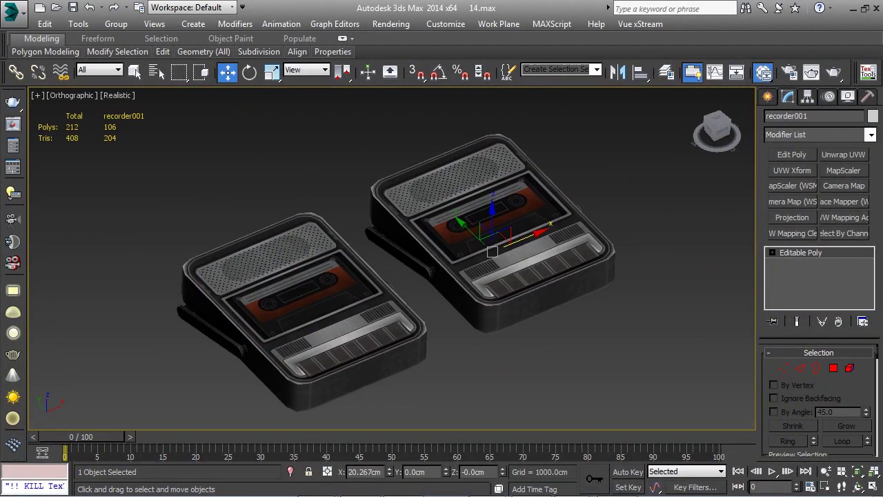
alt+middle_drag(706, 309, 534, 312)
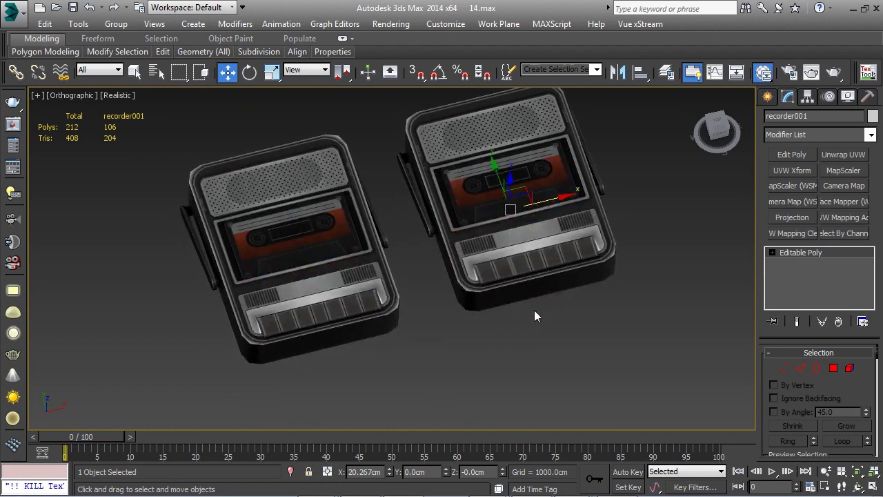
middle_drag(534, 309, 533, 343)
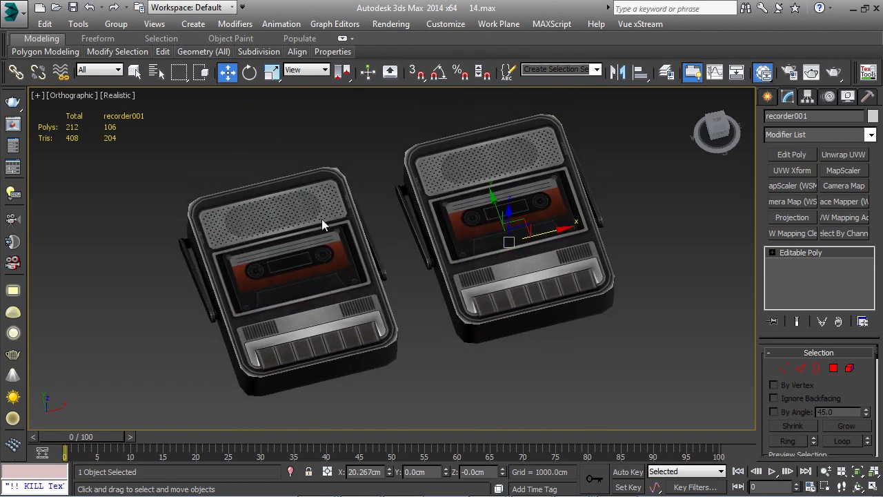